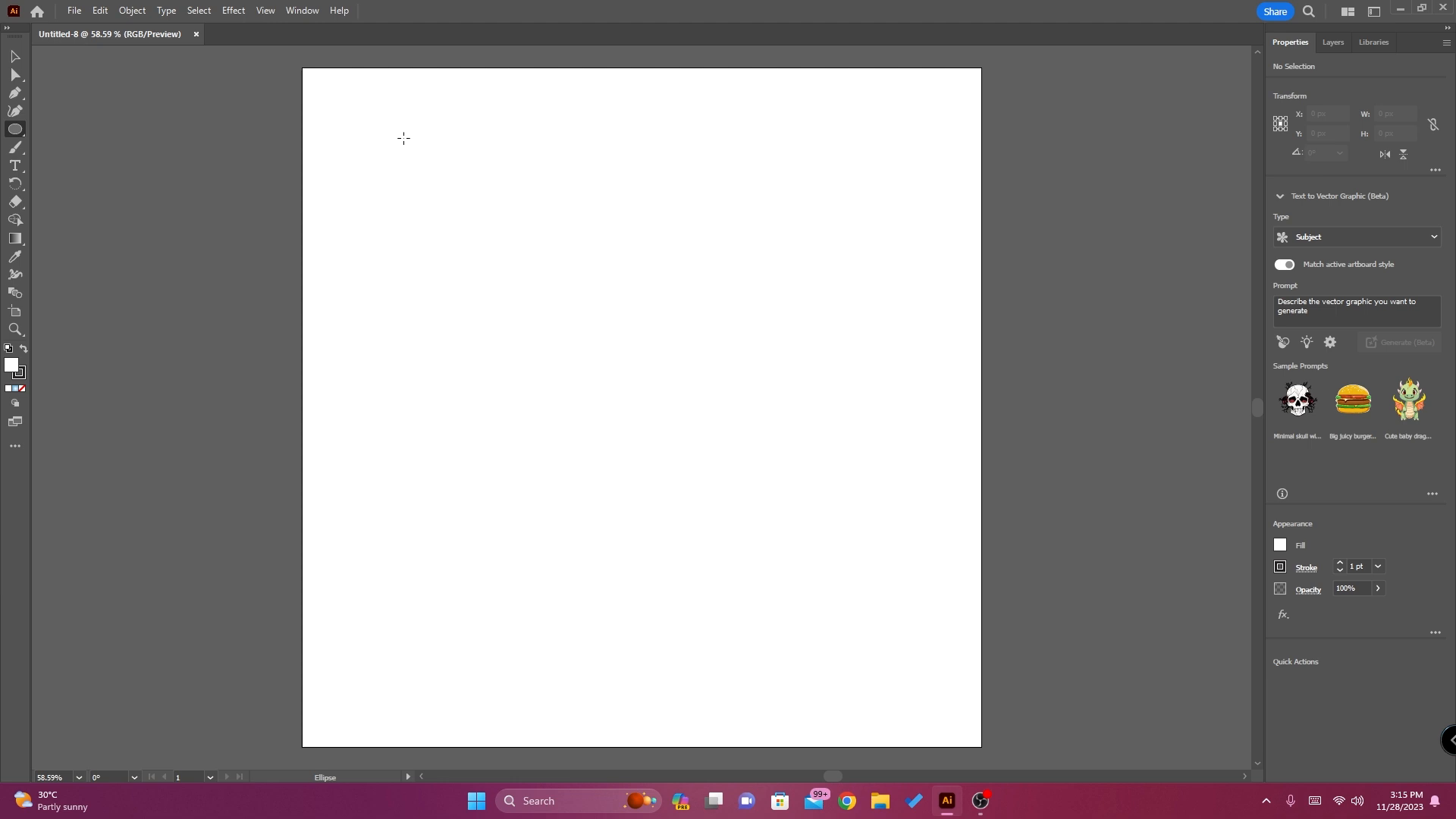
# Draw a circle about 767 px in diameter and move it near the middle of the artboard
pyautogui.moveTo(404, 138); pyautogui.dragTo(842, 619)
pyautogui.click(15, 56)
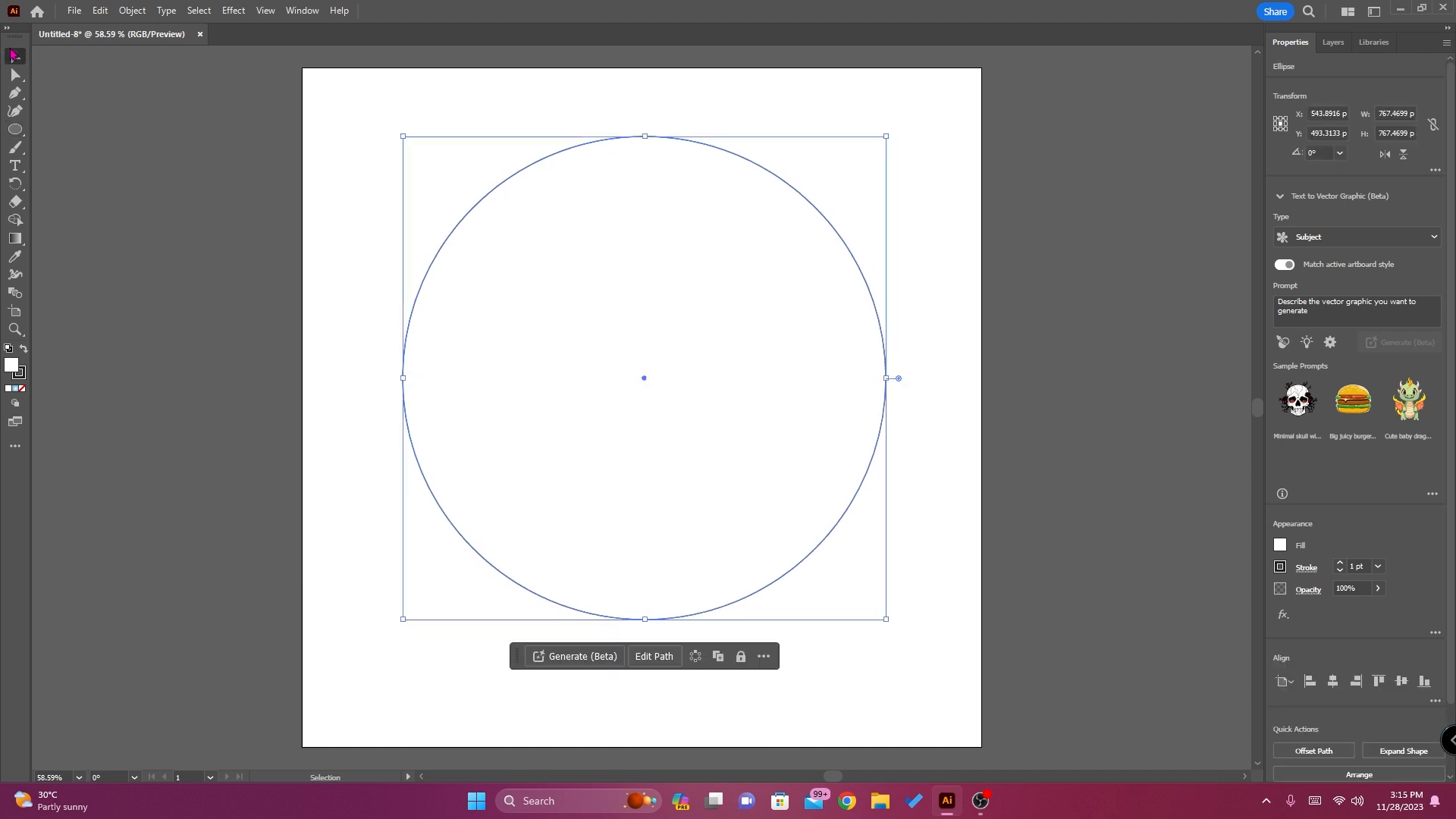
pyautogui.moveTo(725, 152)
pyautogui.mouseDown()
pyautogui.moveTo(694, 265)
pyautogui.moveTo(721, 175)
pyautogui.mouseUp()
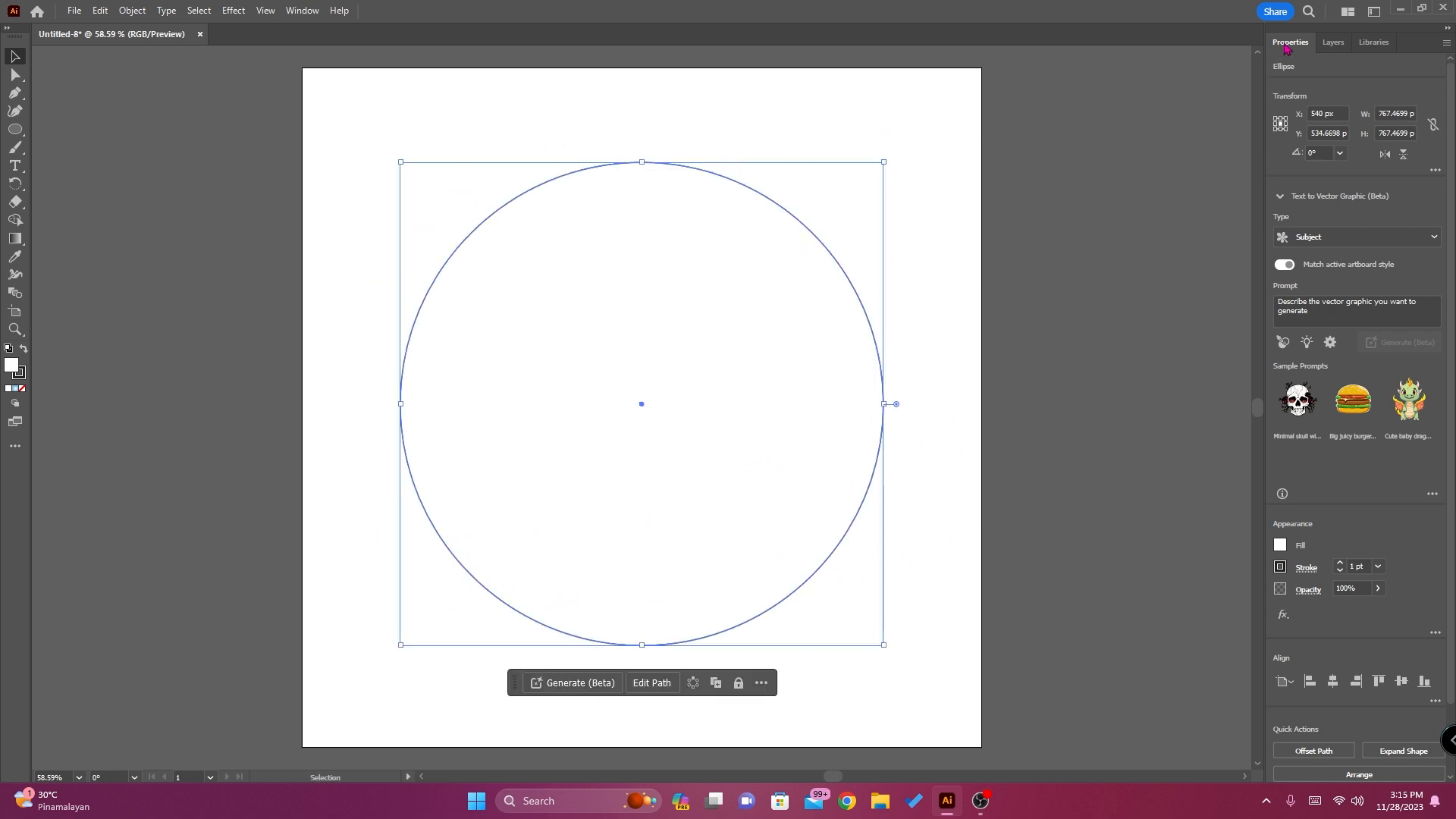
# Align the circle to the artboard's vertical center
pyautogui.scroll(-2, 1371, 543)
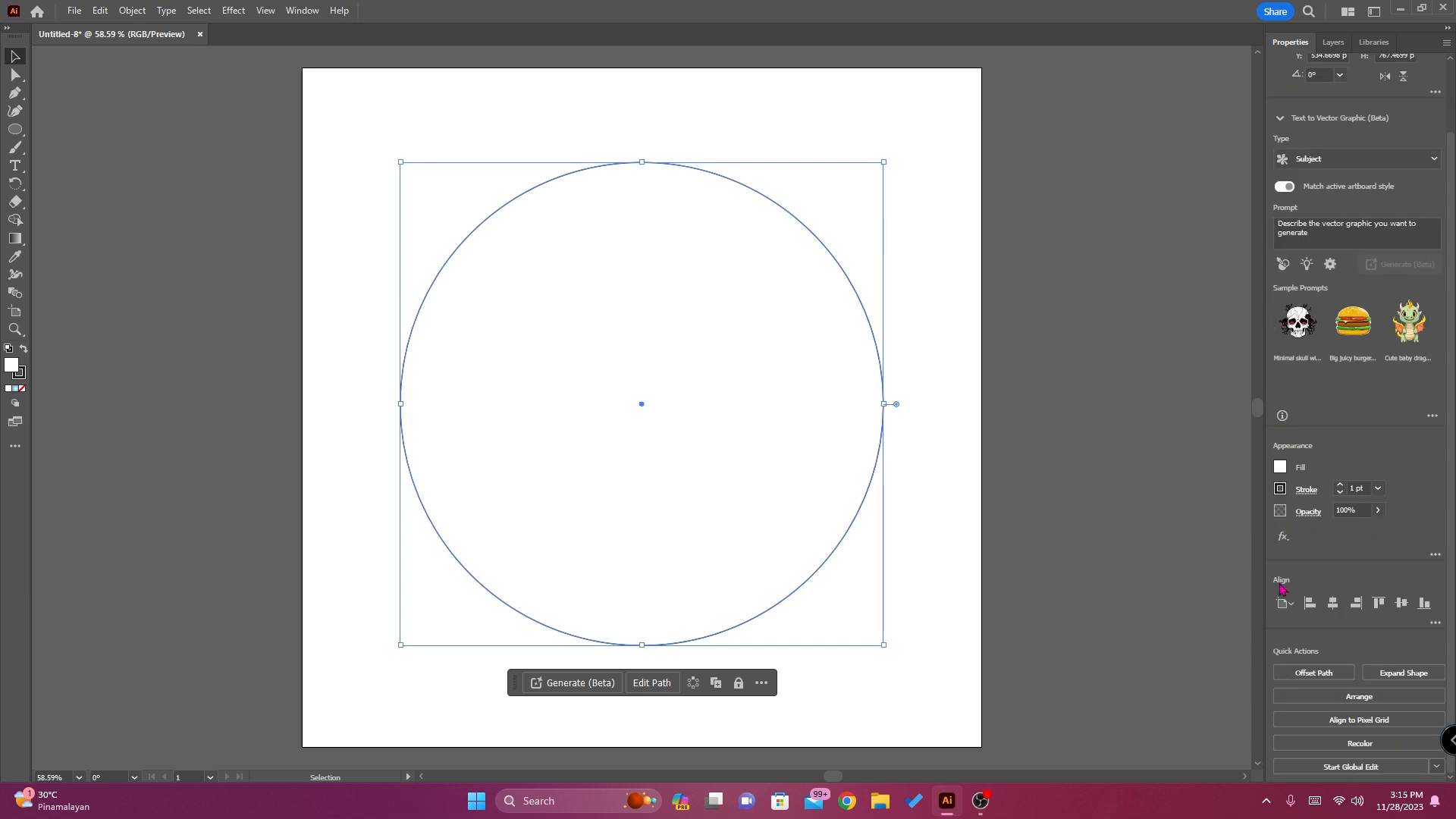
pyautogui.click(1435, 623)
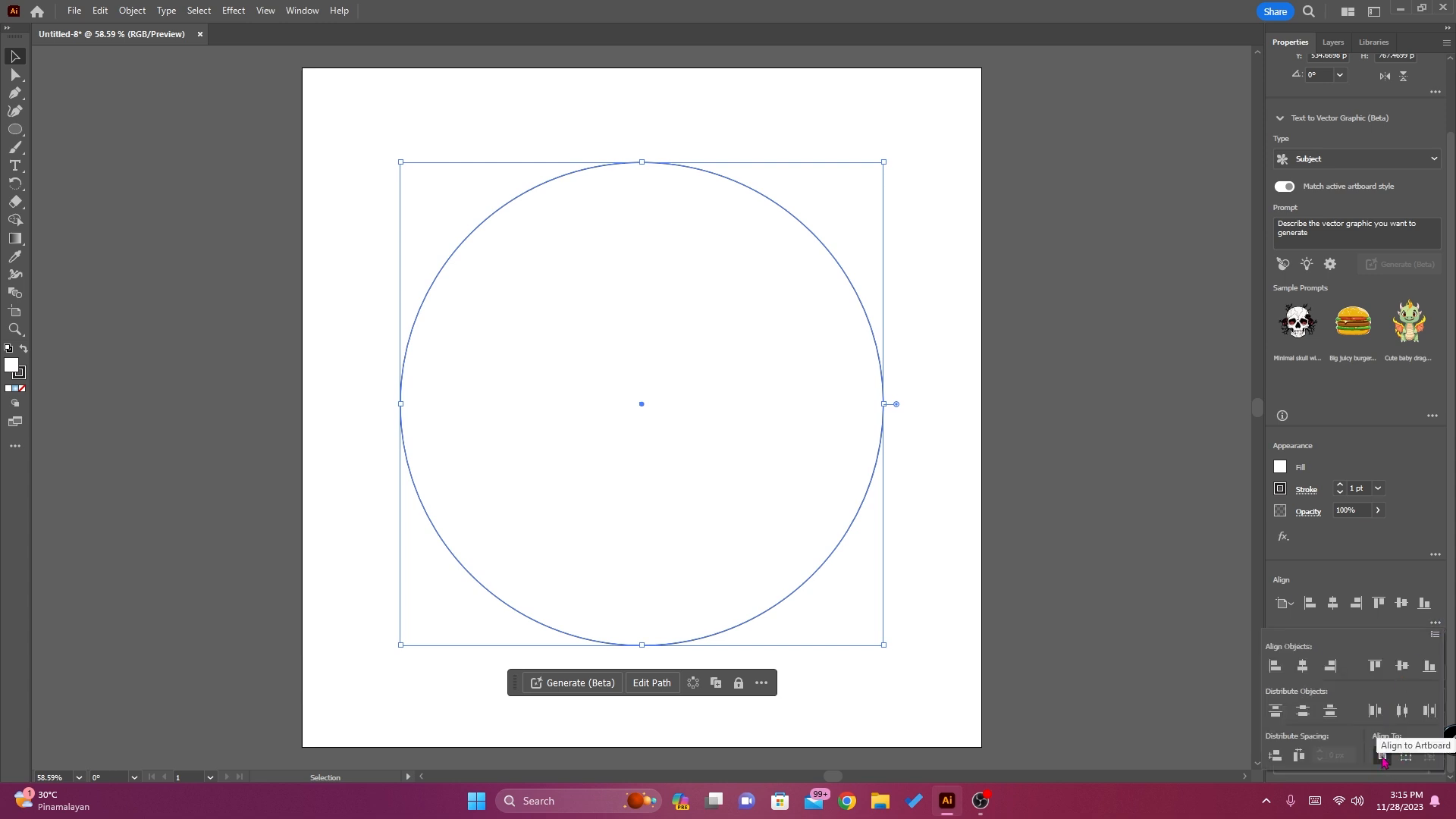
pyautogui.click(1435, 623)
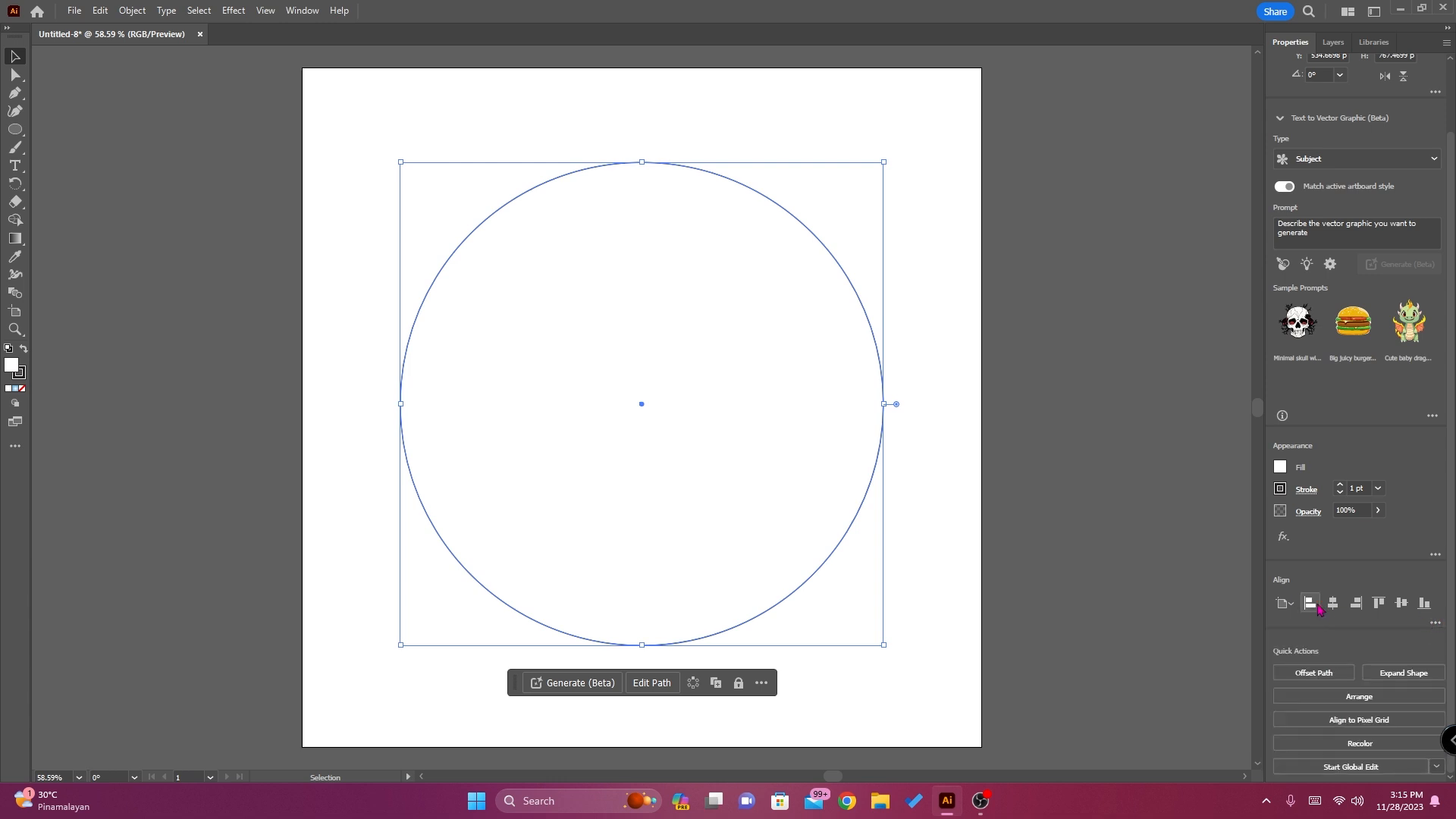
pyautogui.click(1402, 603)
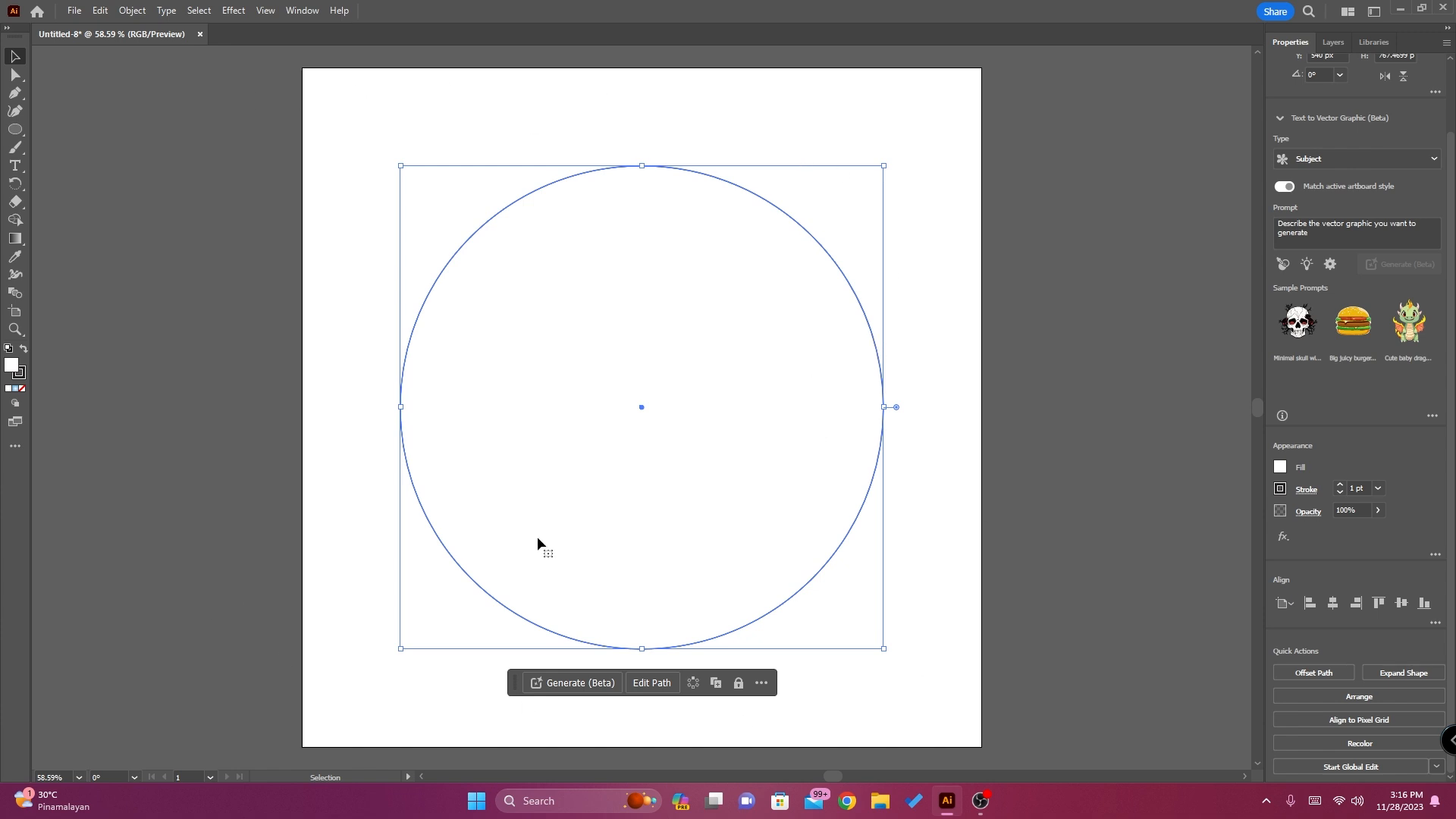
# Copy the circle in Layer 1 and paste the duplicate directly behind the original
pyautogui.click(1336, 43)
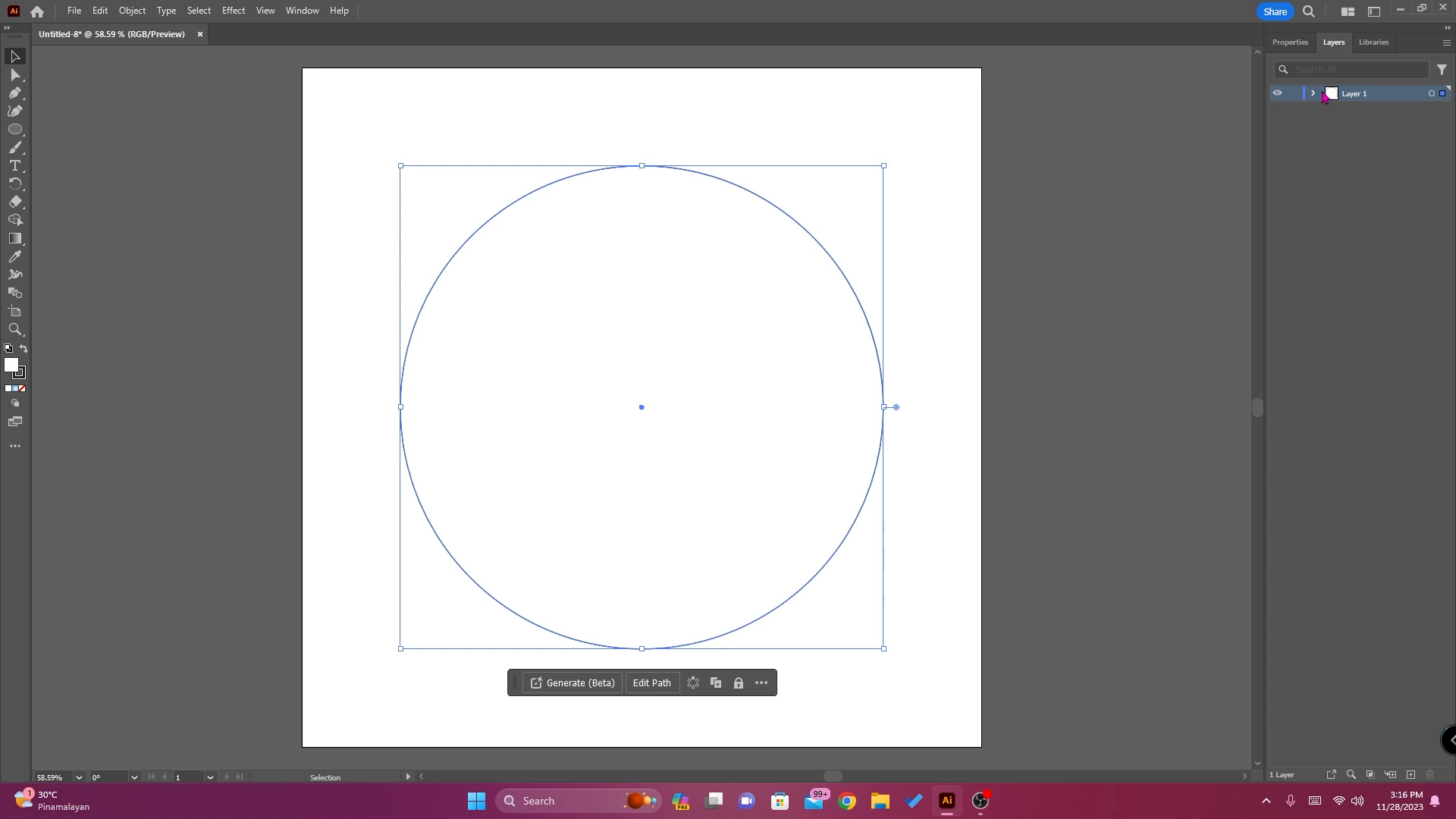
pyautogui.click(1312, 94)
pyautogui.click(1401, 114)
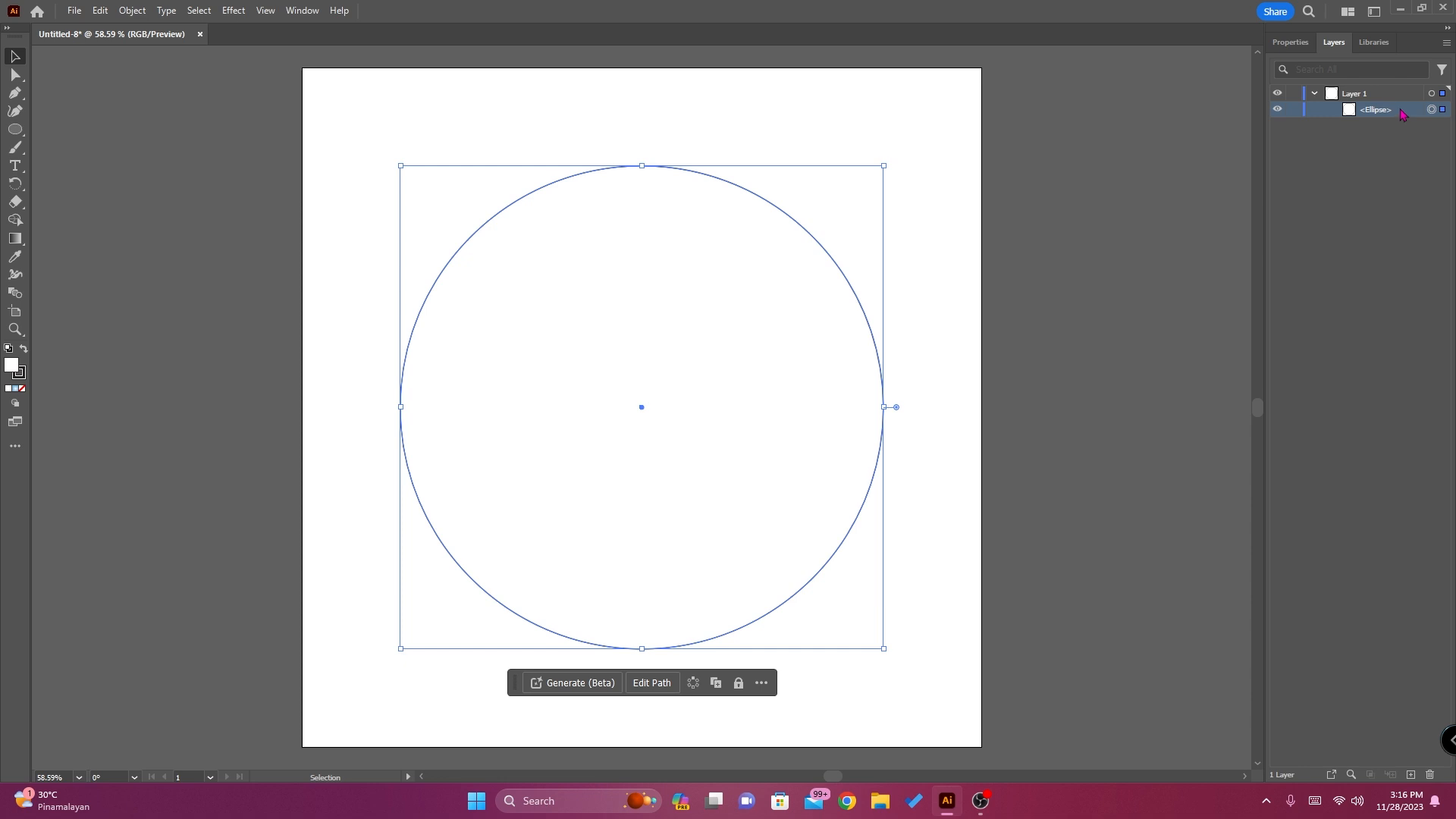
pyautogui.hotkey('ctrl', 'c')
pyautogui.hotkey('ctrl', 'b')
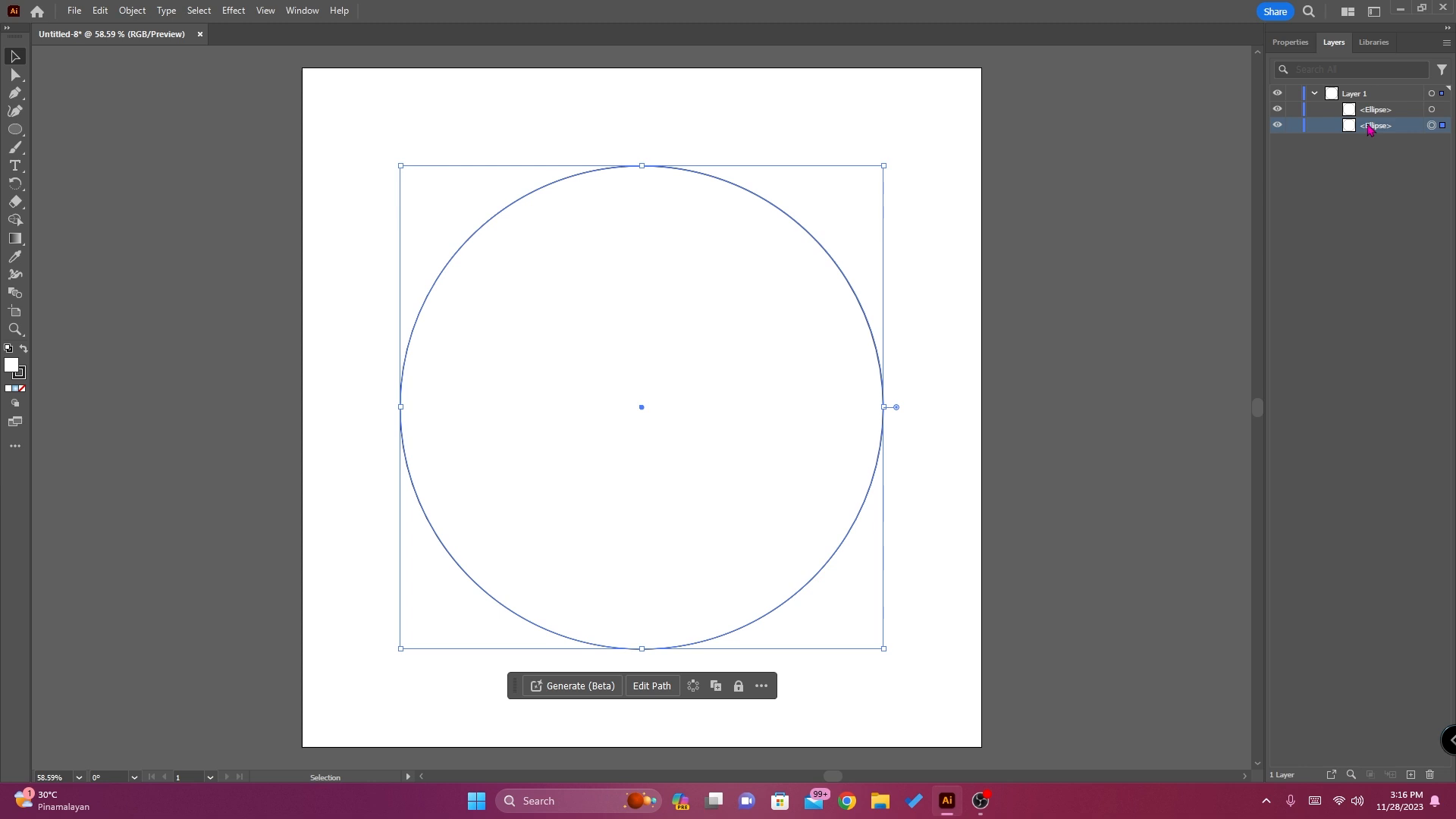
# Turn the front circle into a text path with the Type on a Path tool, starting on its upper-left arc
pyautogui.click(1431, 110)
pyautogui.click(1393, 112)
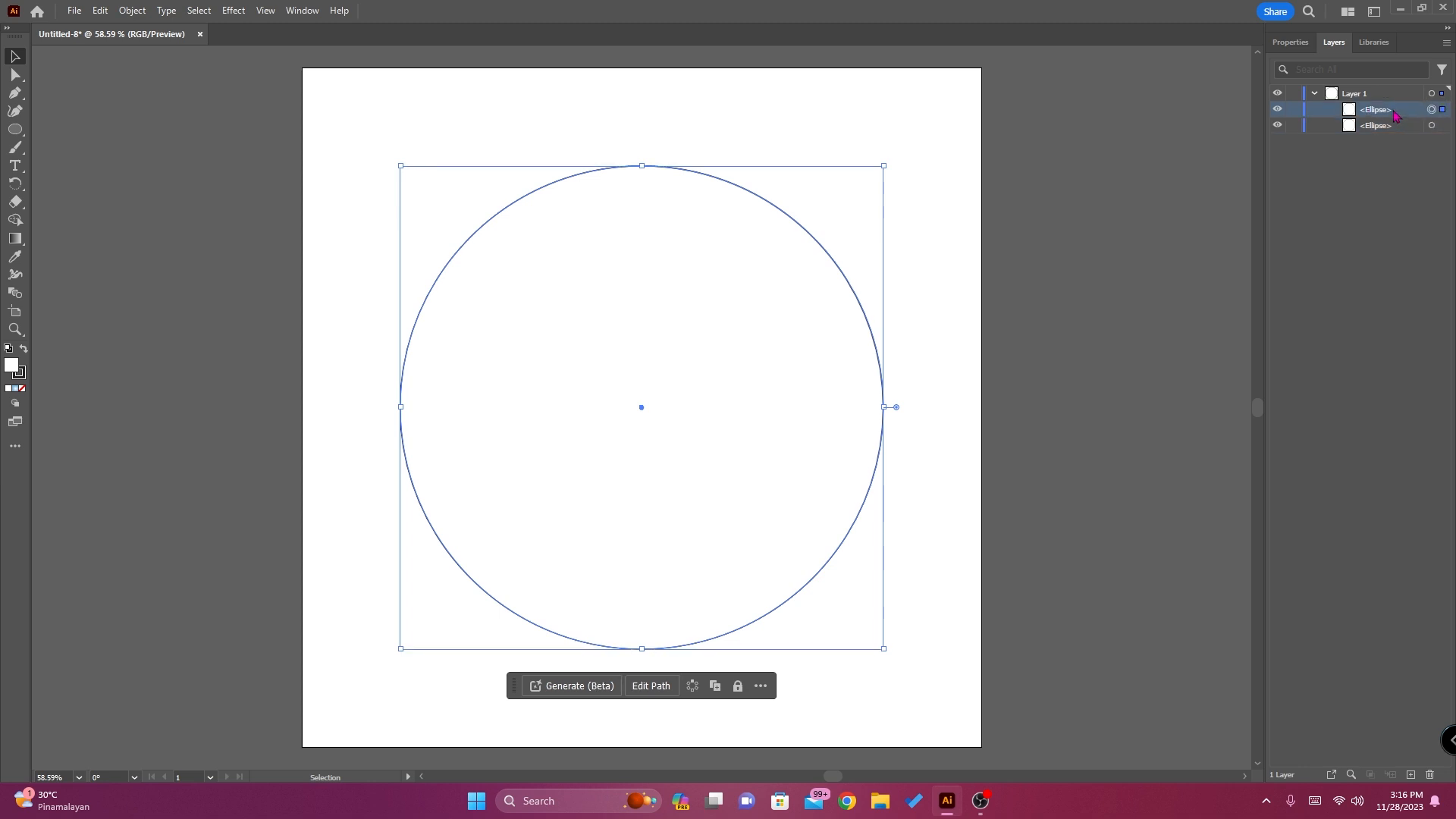
pyautogui.click(20, 173)
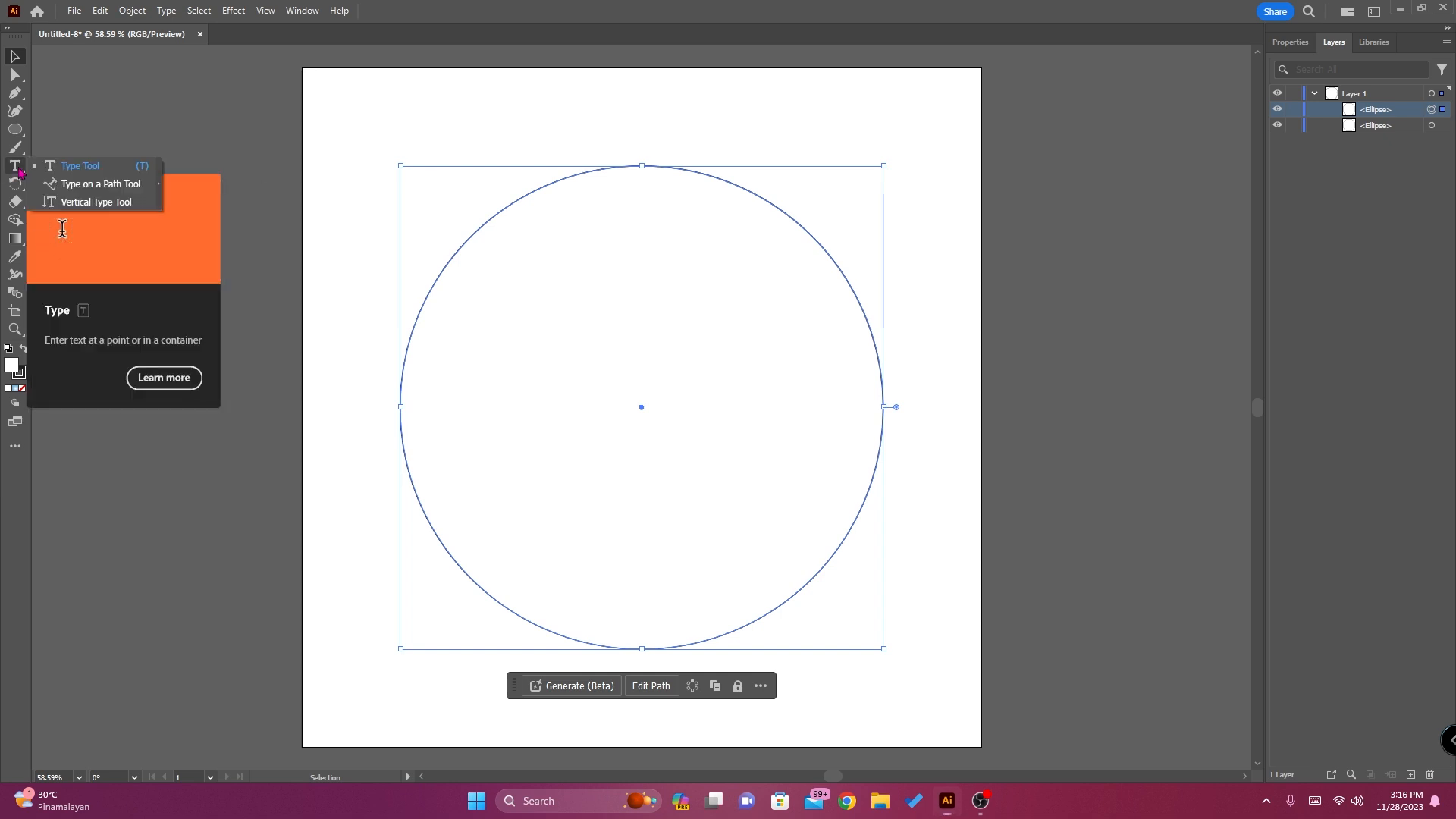
pyautogui.click(72, 185)
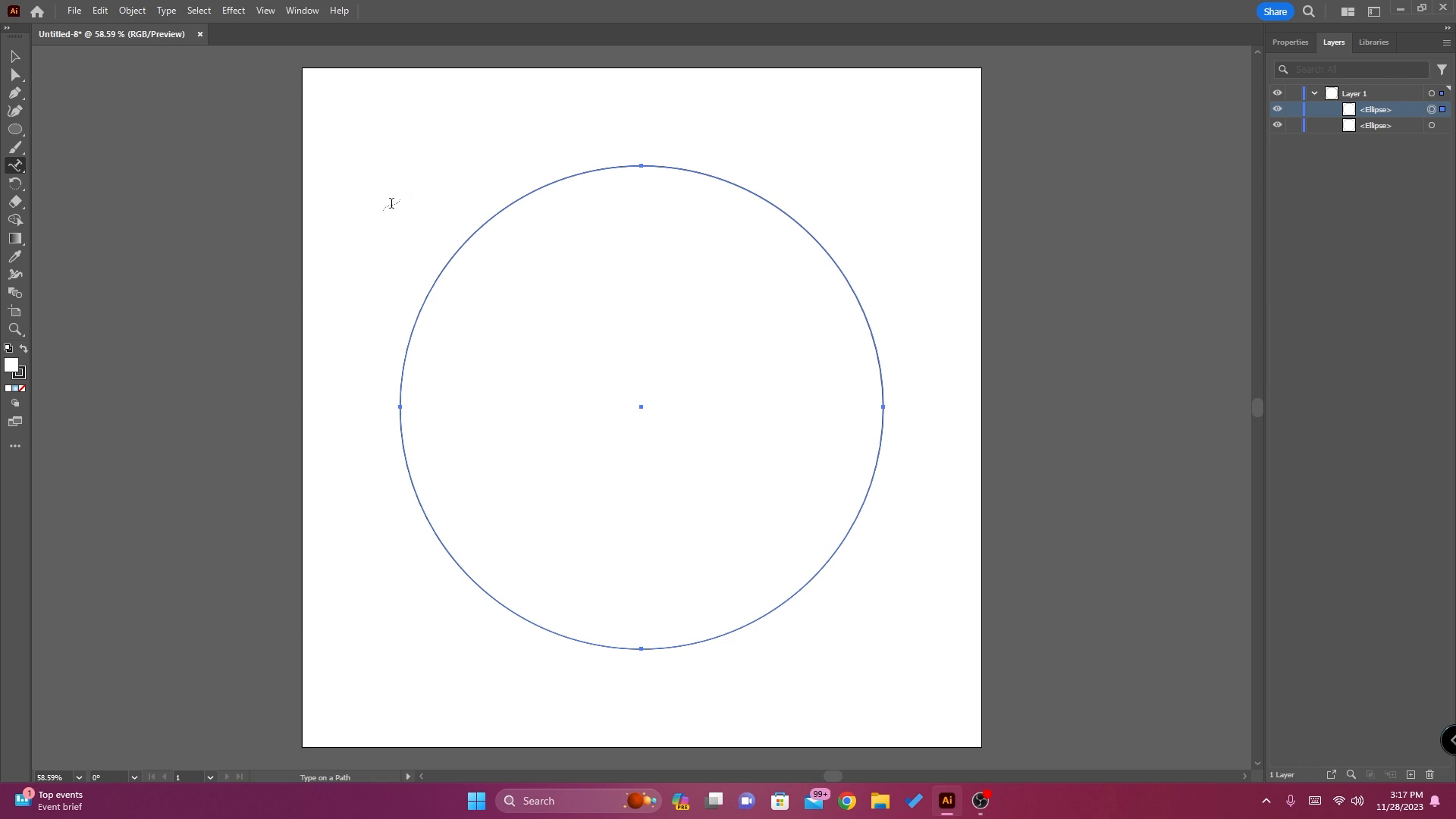
pyautogui.click(464, 242)
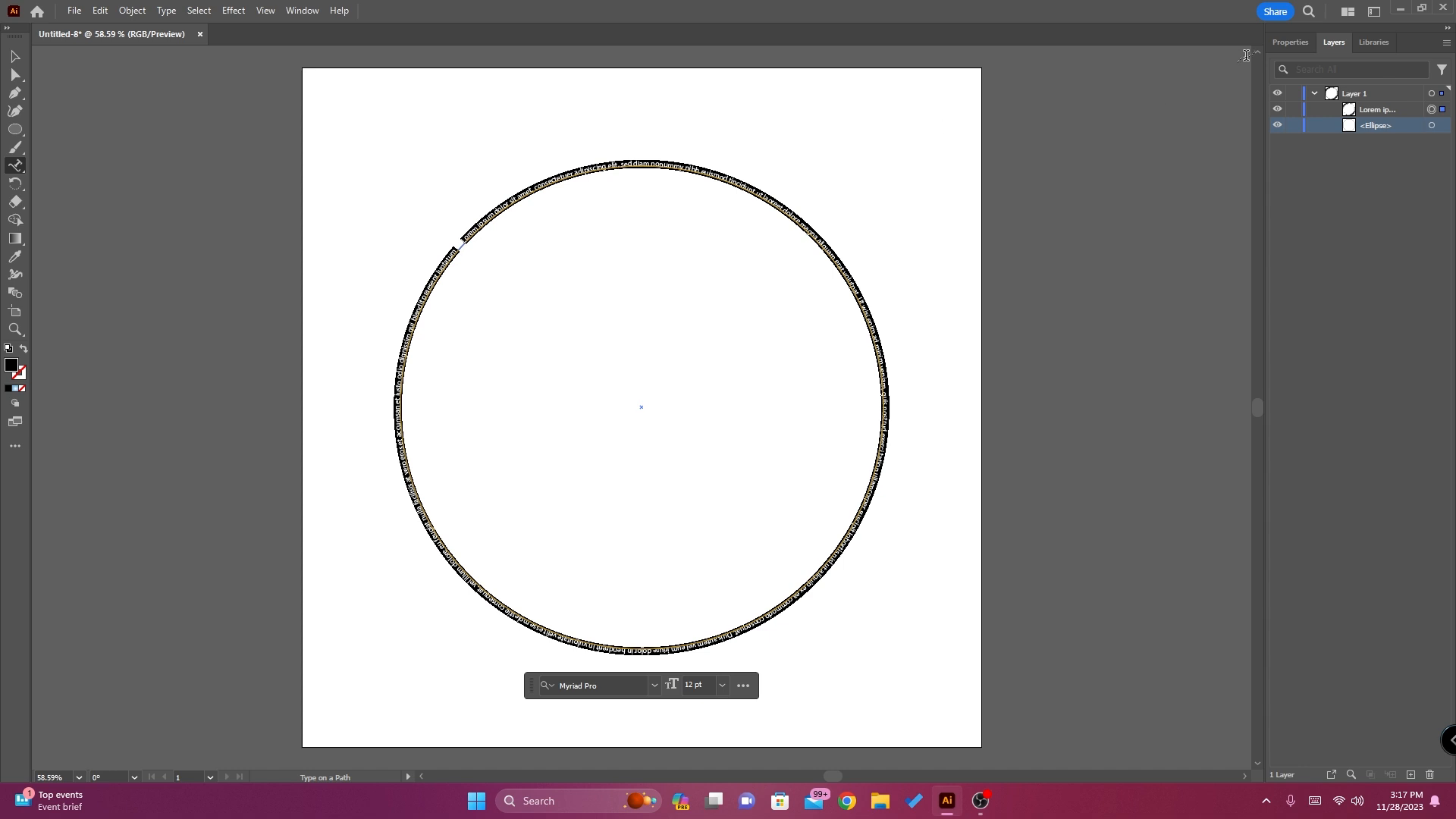
# Set the path text's font size to 100 pt and center-align its paragraph
pyautogui.click(1291, 43)
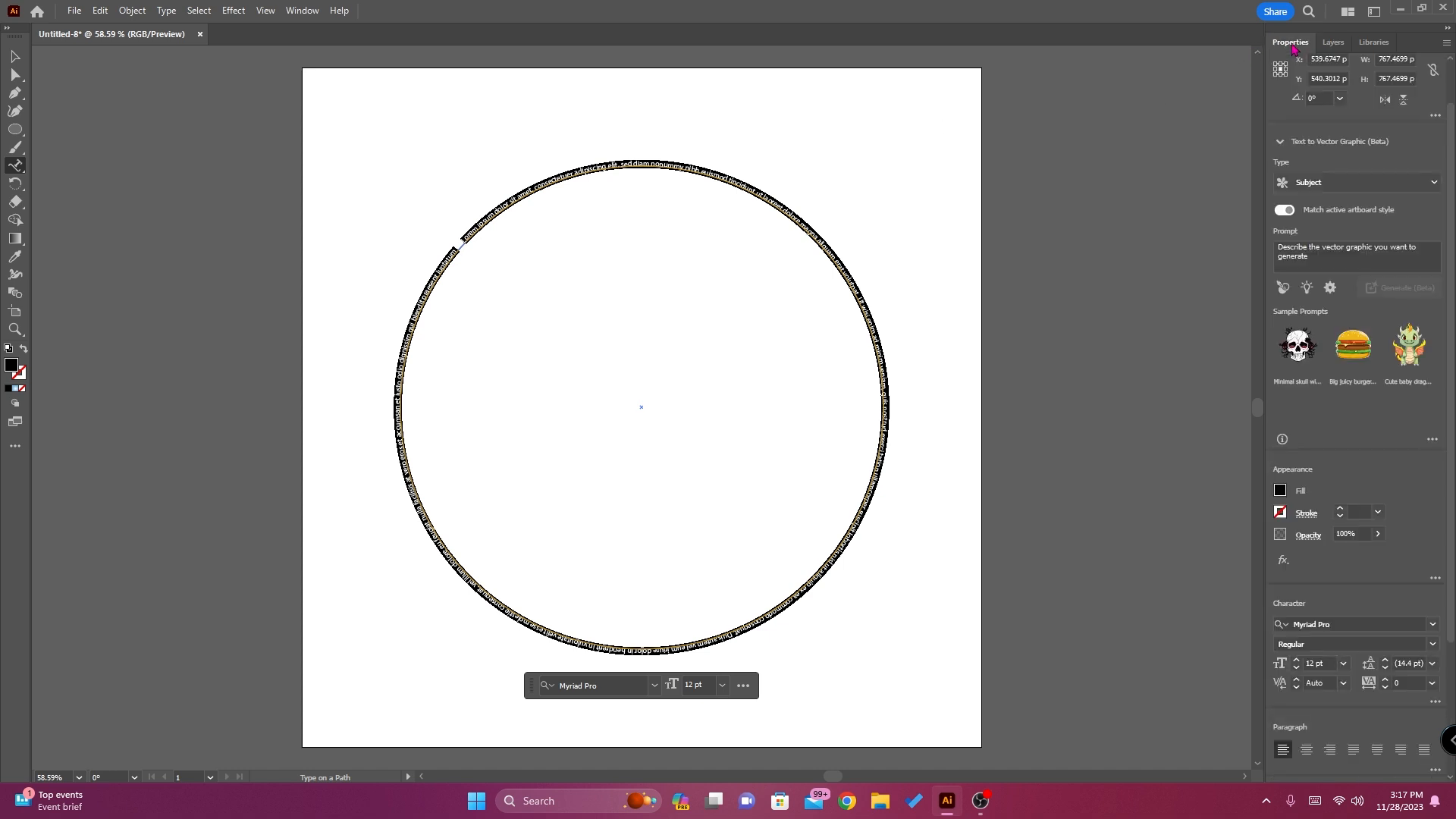
pyautogui.scroll(-3, 1350, 532)
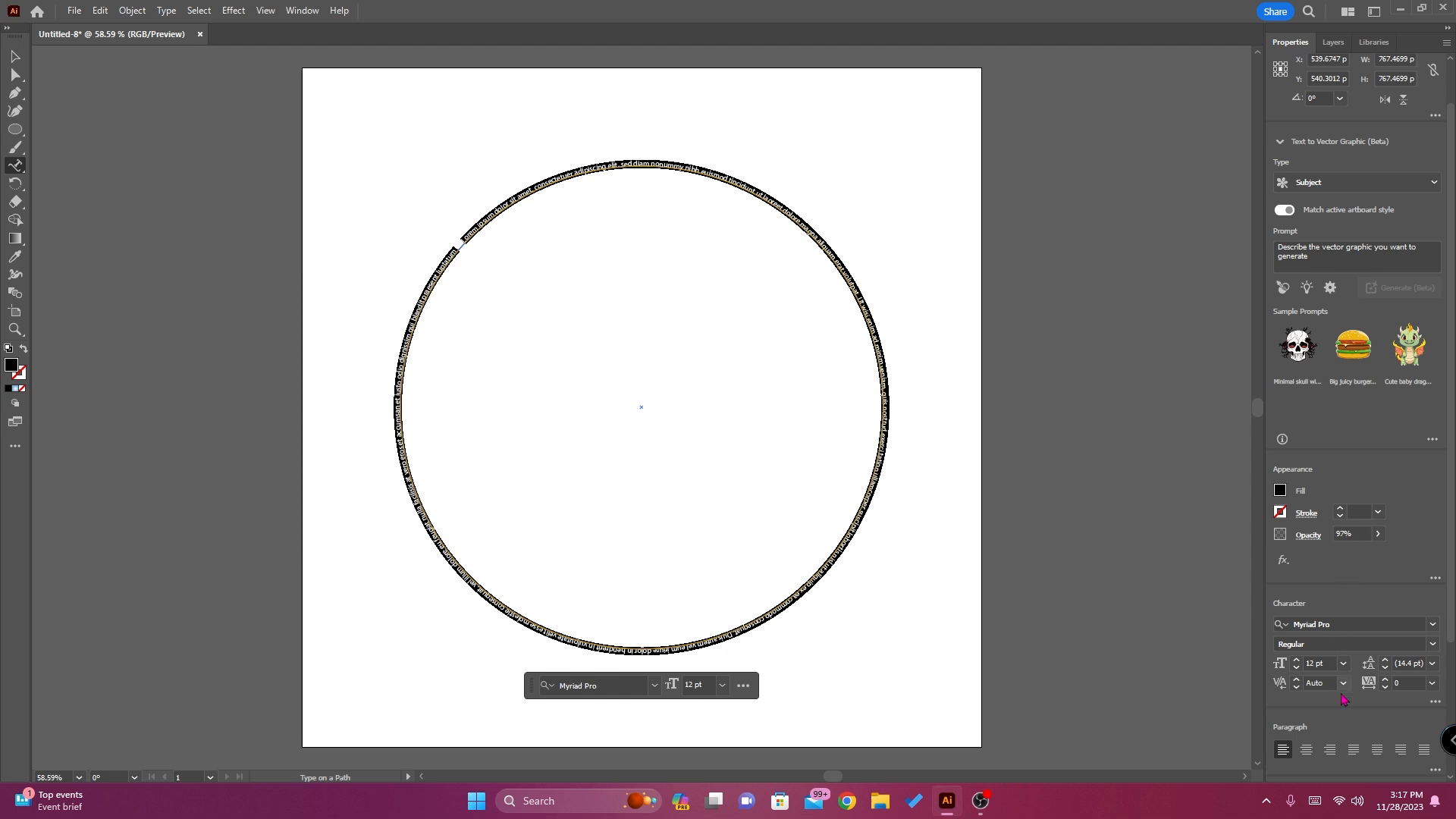
pyautogui.click(1312, 663)
pyautogui.write('100')
pyautogui.press('Return')
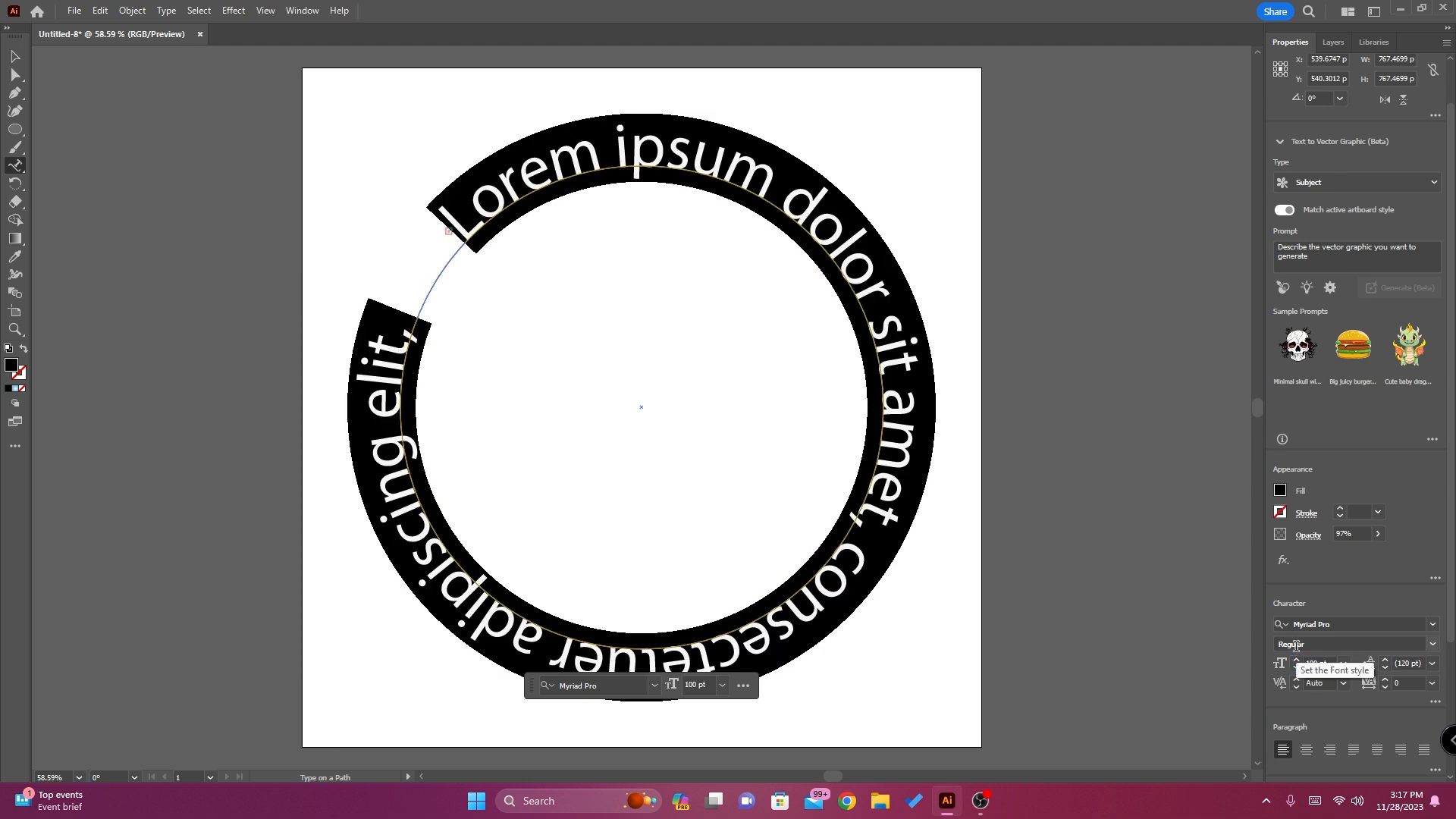
pyautogui.click(1305, 749)
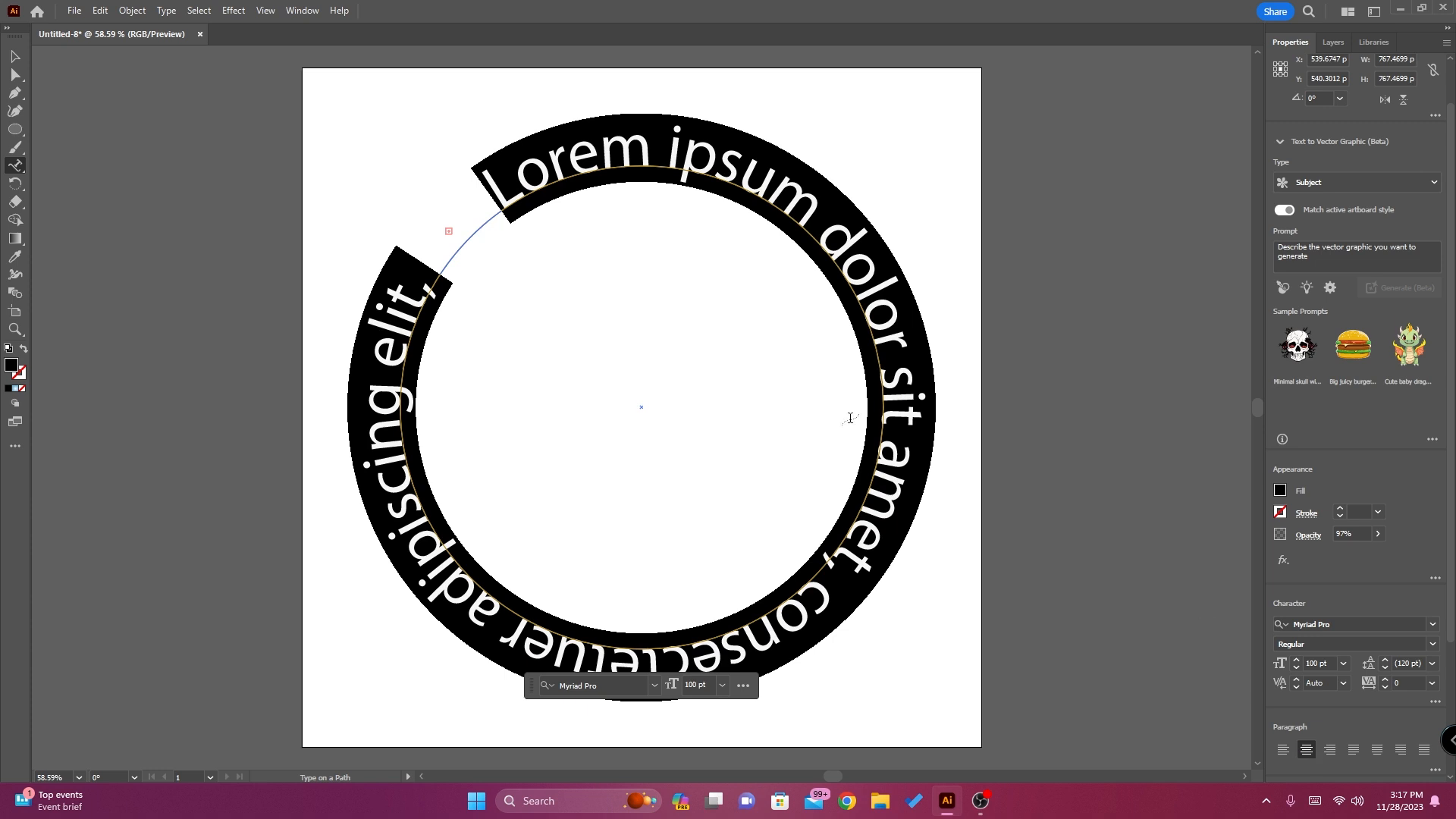
# Replace the placeholder text on the circle with "How to type text"
pyautogui.click(542, 171)
pyautogui.hotkey('ctrl', 'a')
pyautogui.write('GHOW')
pyautogui.press('BackSpace')
pyautogui.press('BackSpace')
pyautogui.press('BackSpace')
pyautogui.press('BackSpace')
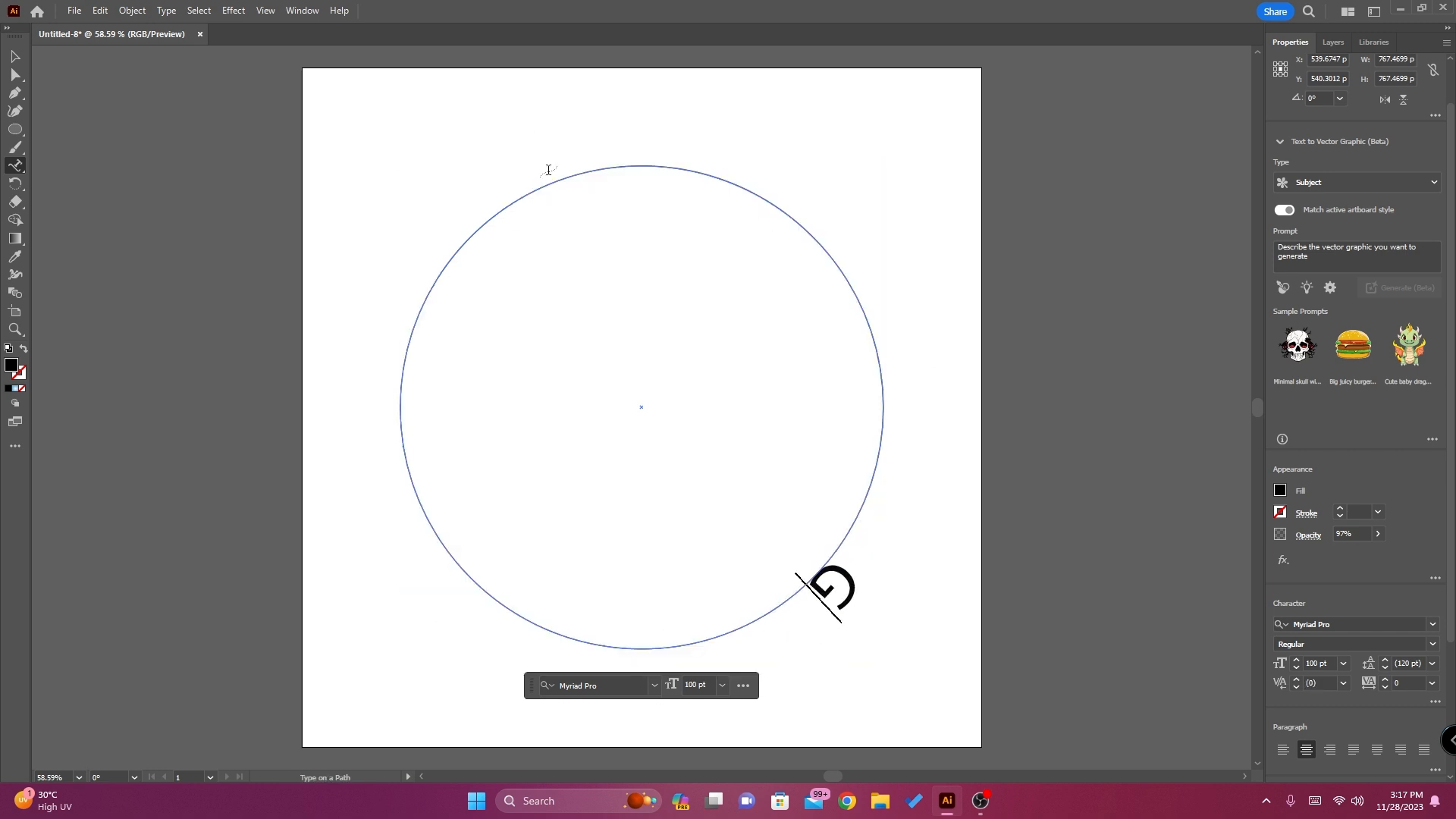
pyautogui.write('HOW to')
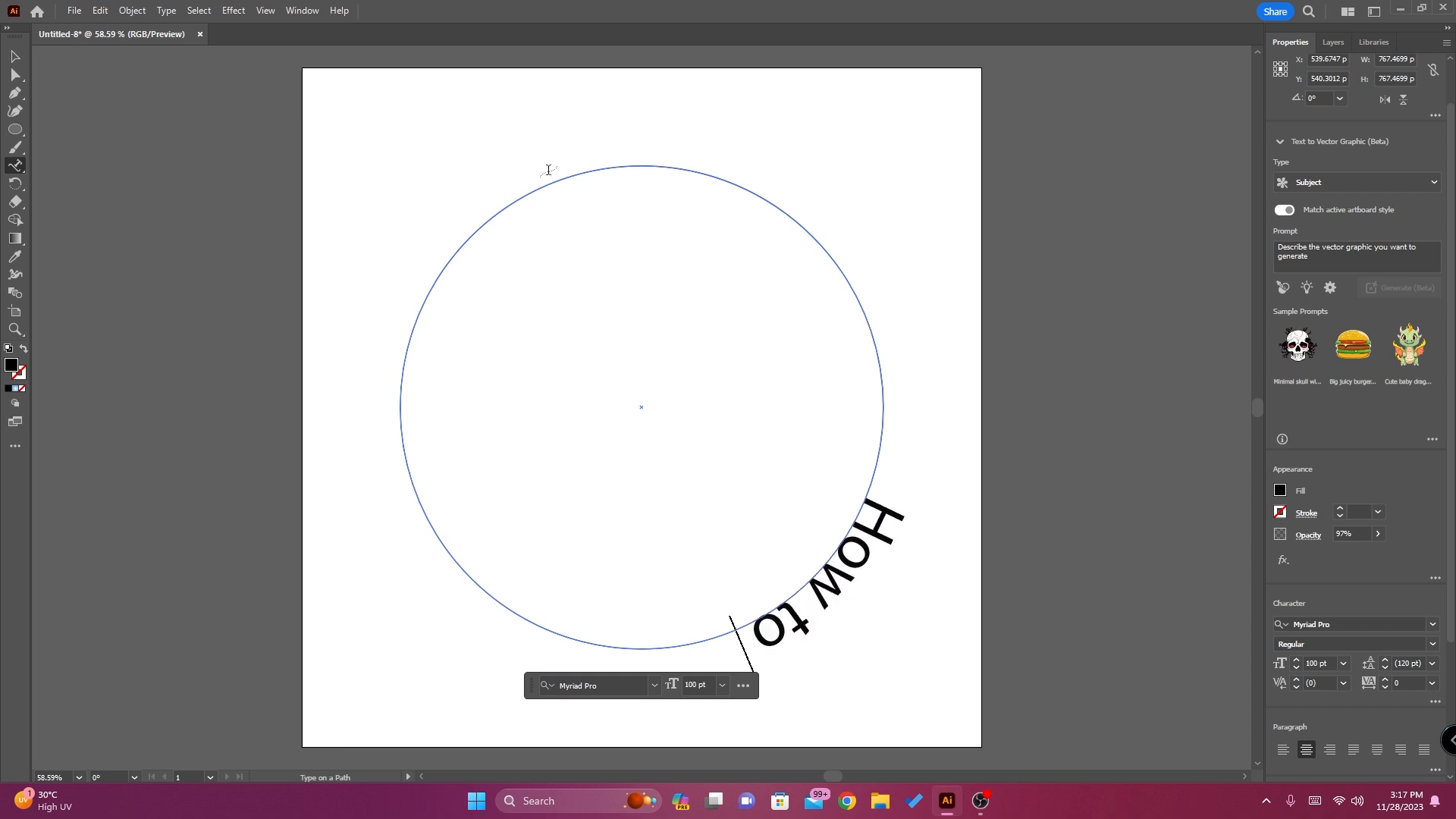
pyautogui.write(' type text')
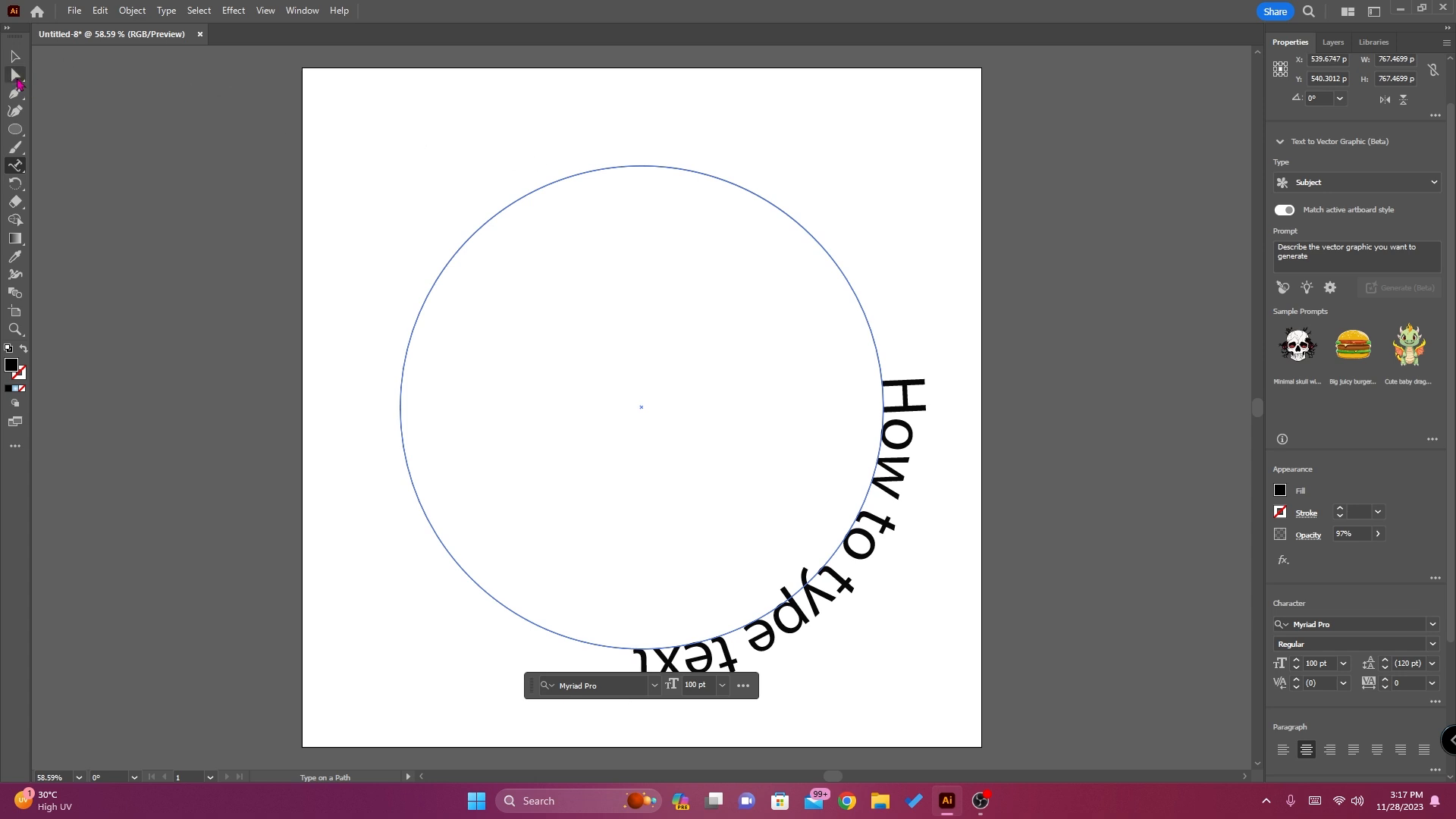
# Slide the path text around the circle with the Direct Selection tool until it is centered over the top
pyautogui.click(15, 75)
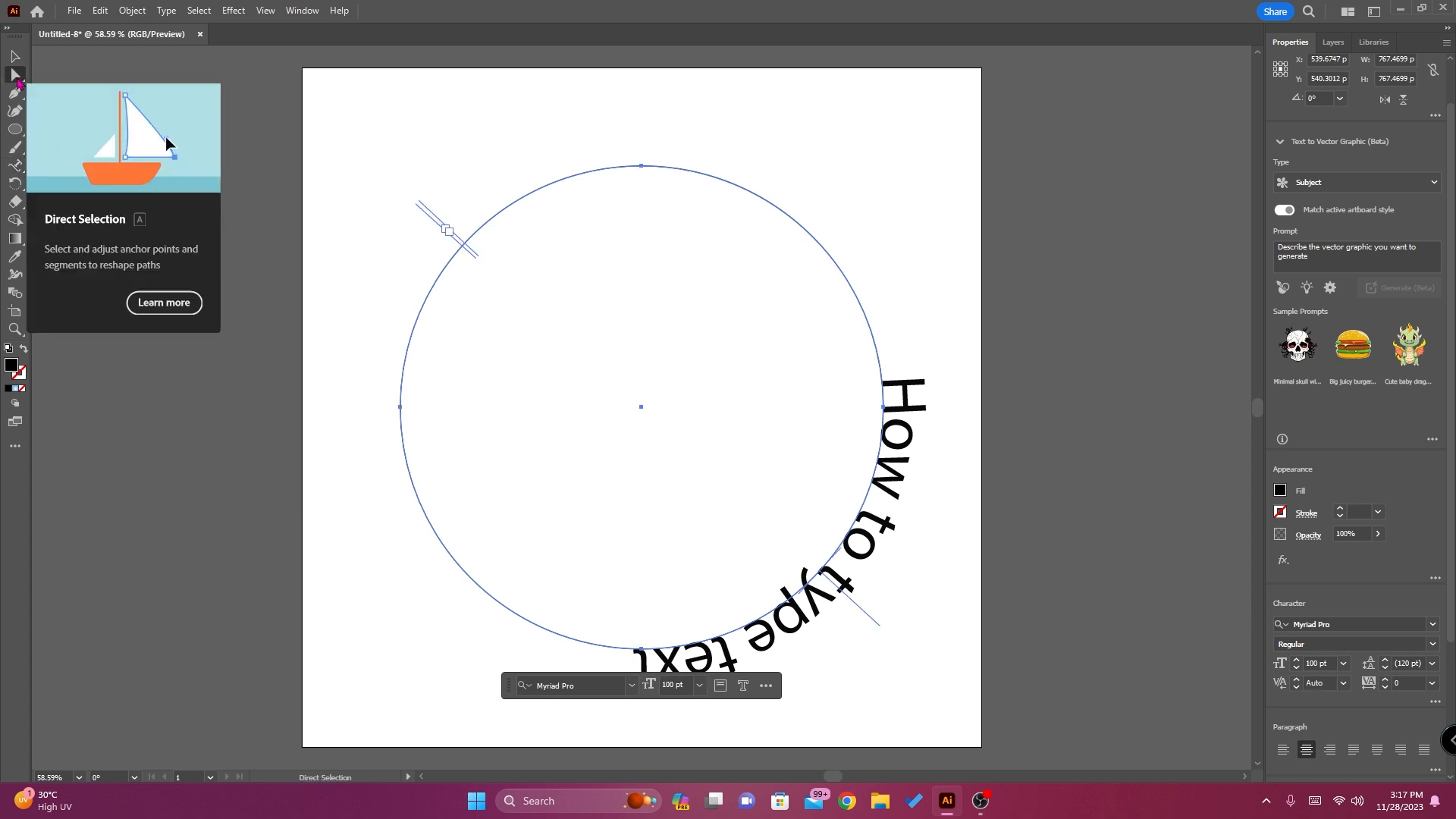
pyautogui.click(17, 83)
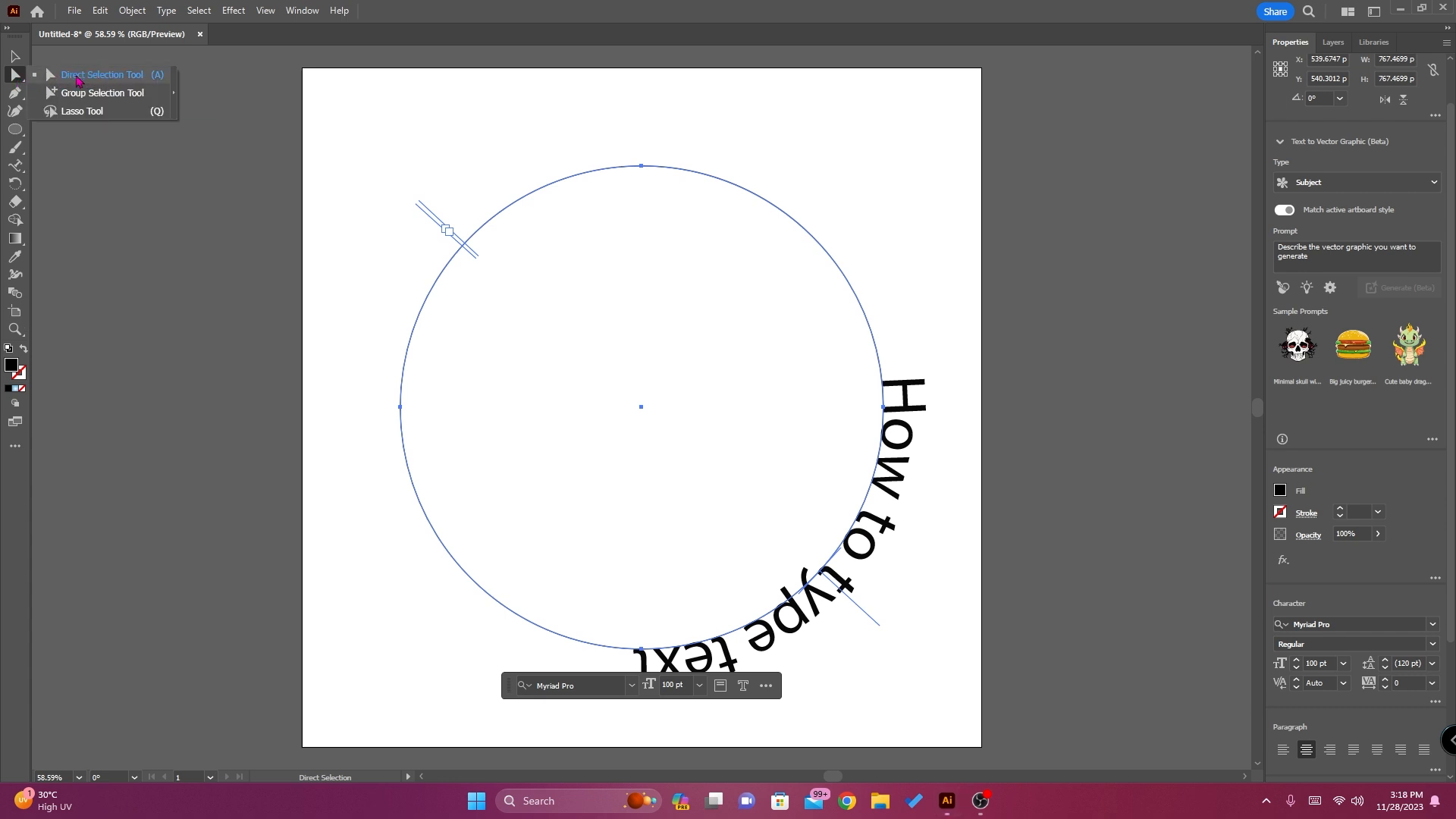
pyautogui.click(114, 82)
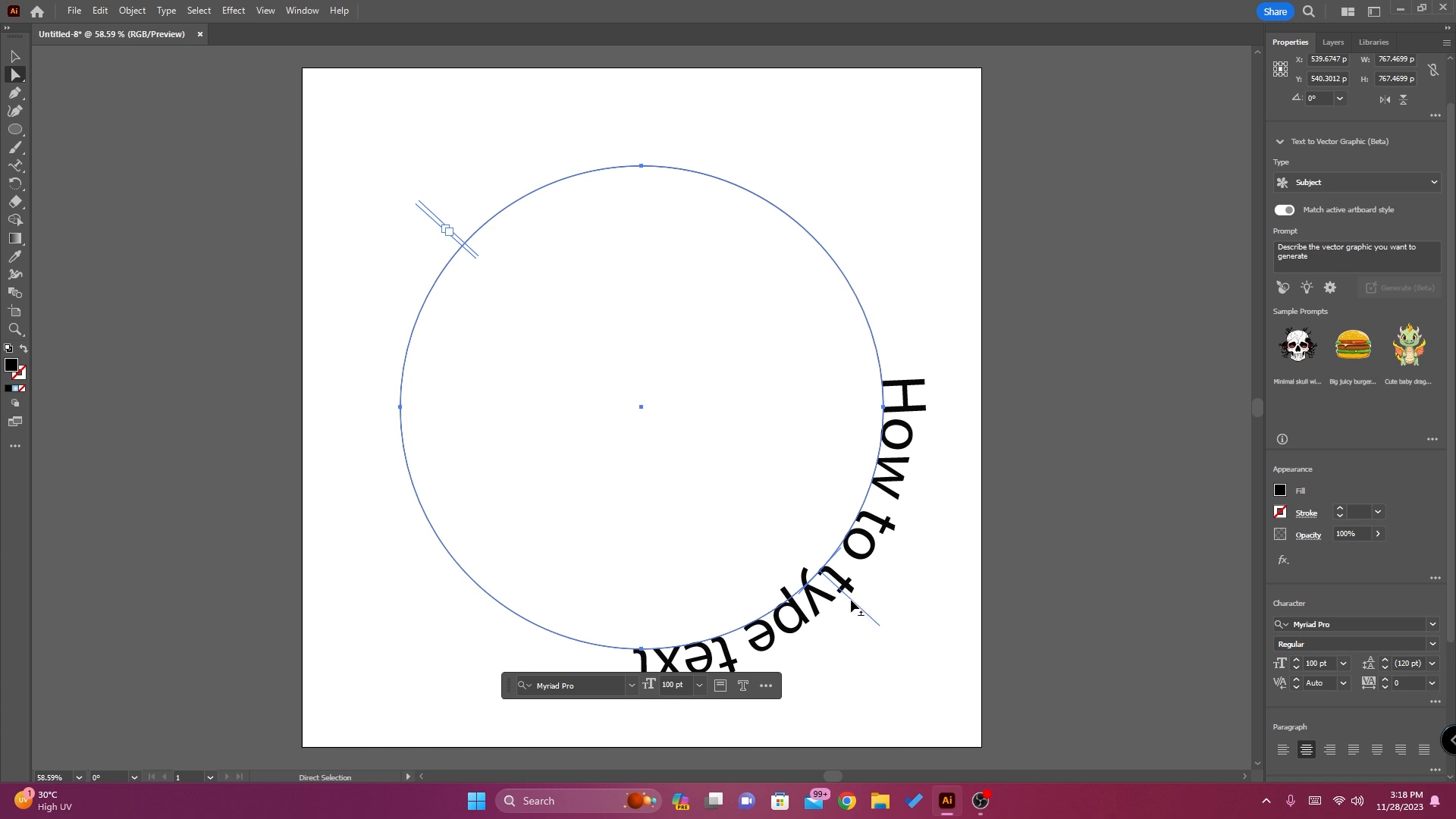
pyautogui.moveTo(853, 603); pyautogui.dragTo(643, 665)
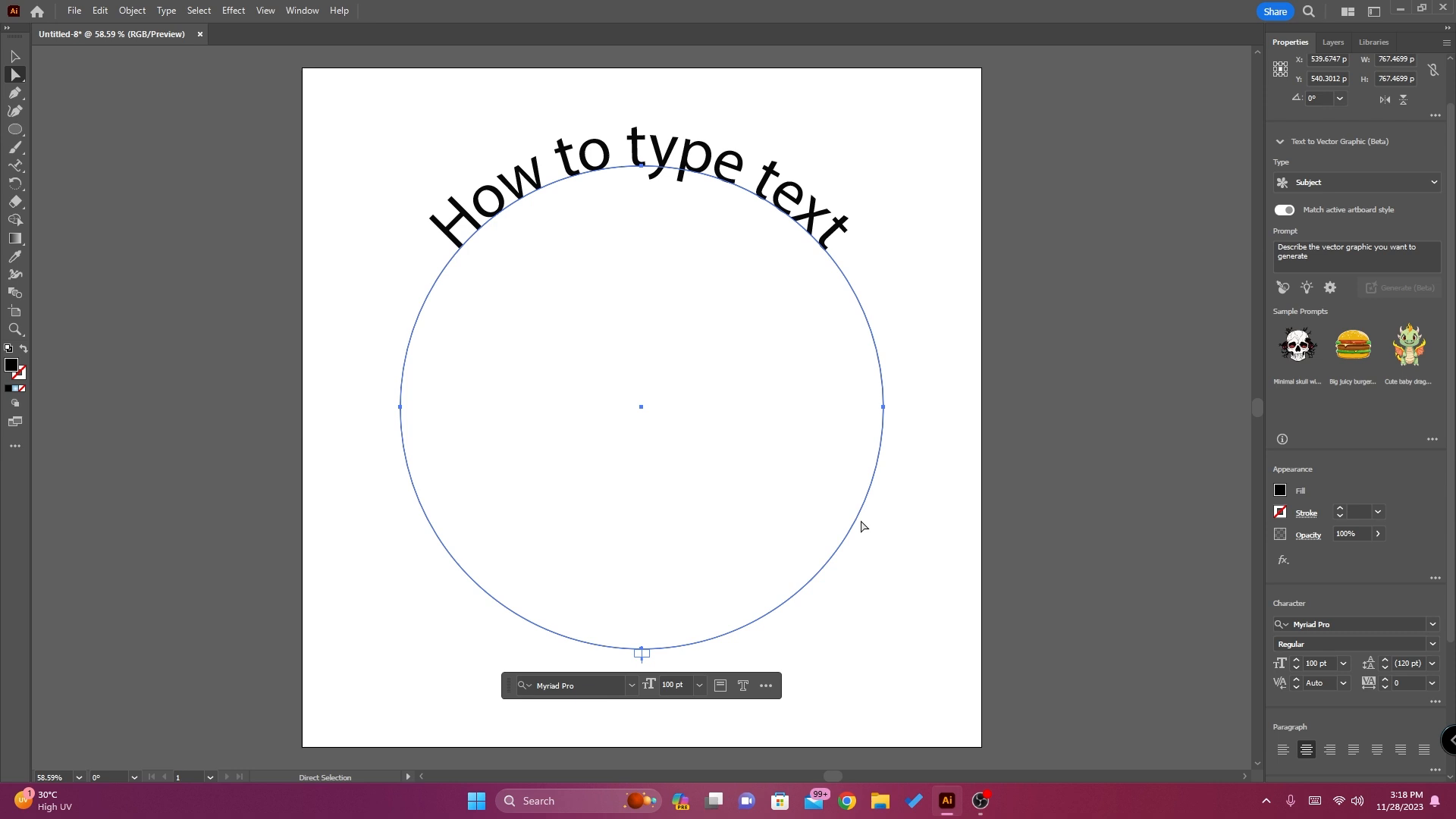
# Change the font of the whole "How to type text" line to Sanvito Pro Bold Display
pyautogui.press('t')
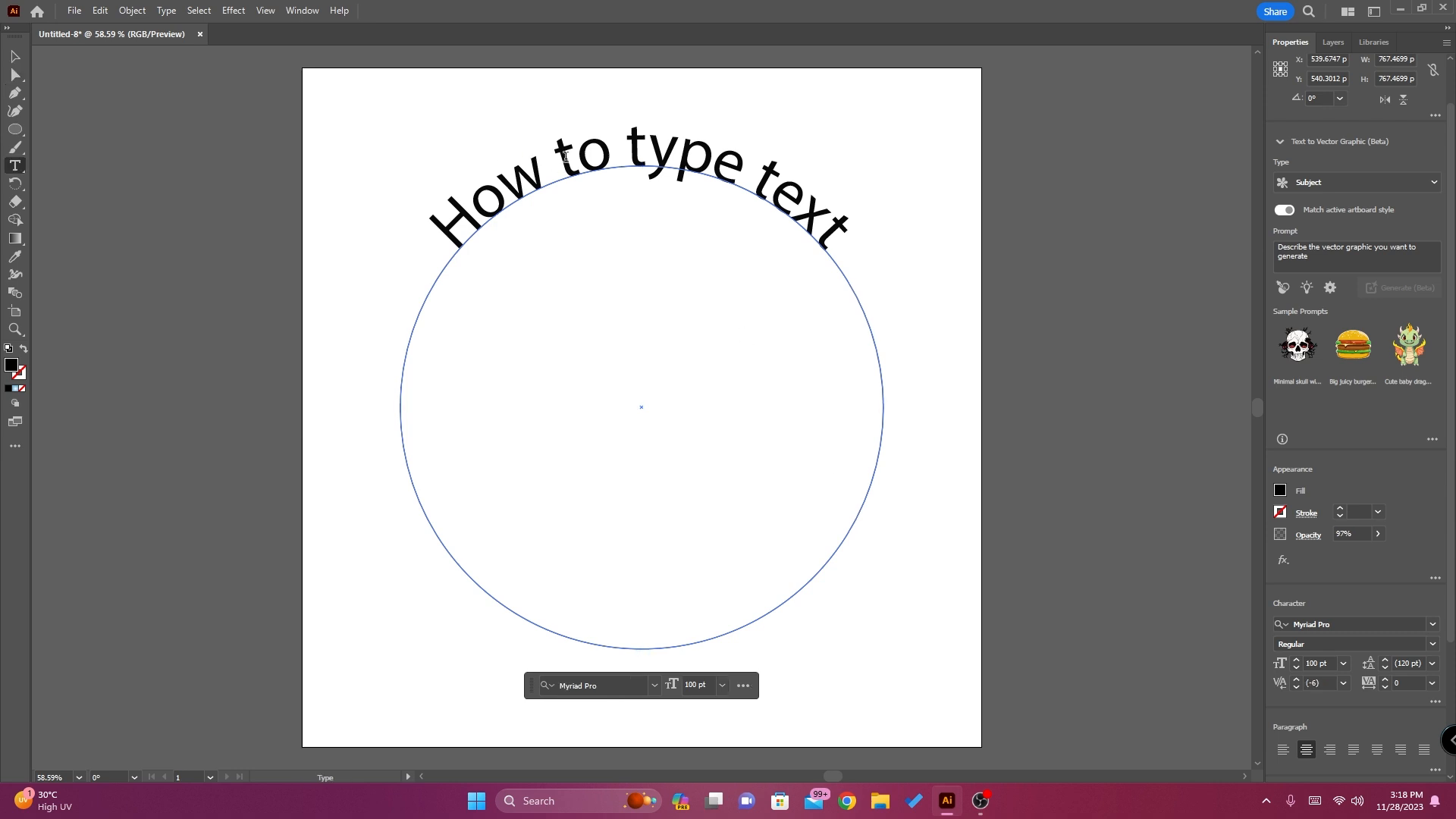
pyautogui.click(552, 203)
pyautogui.hotkey('ctrl', 'a')
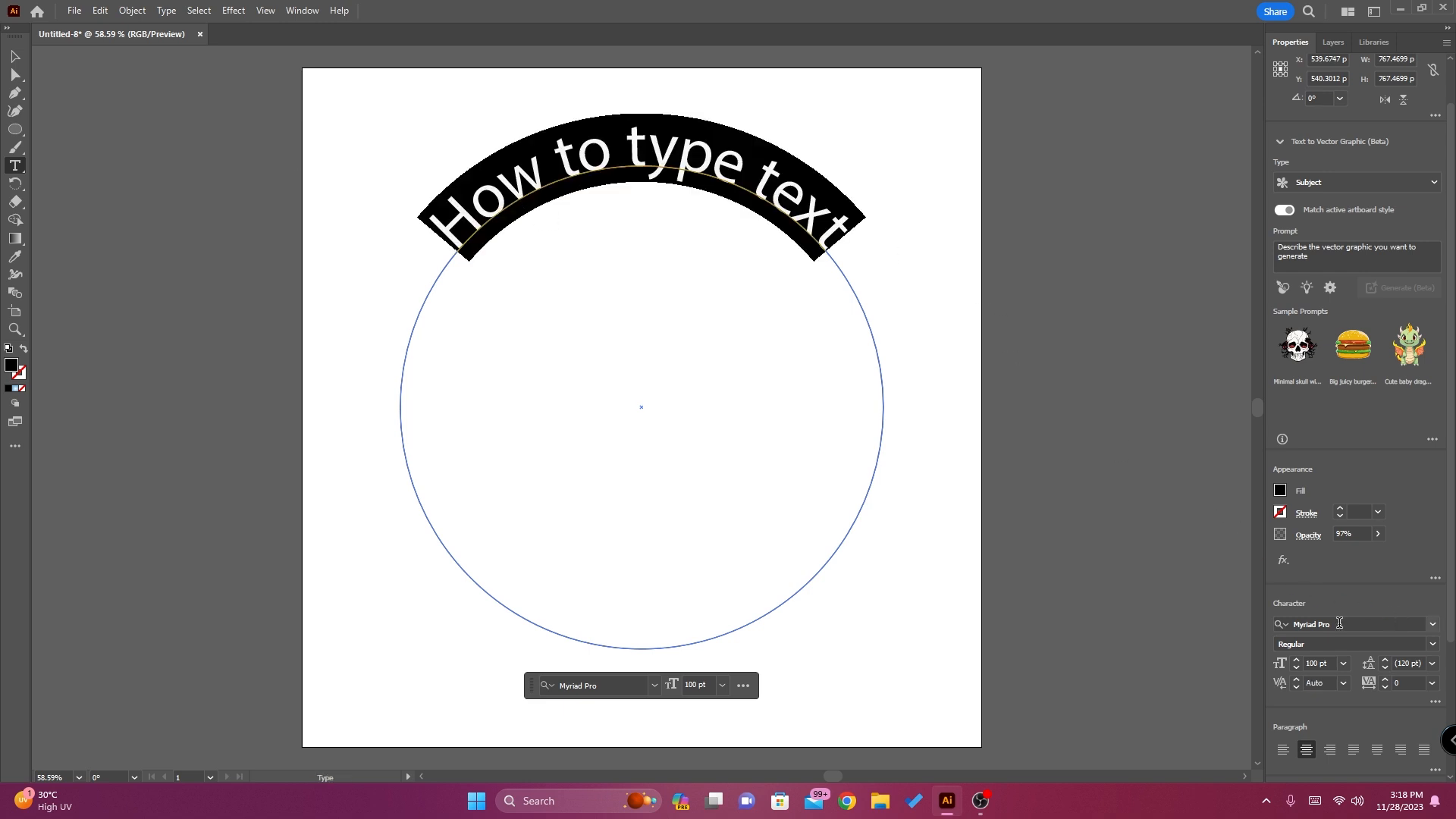
pyautogui.click(1432, 624)
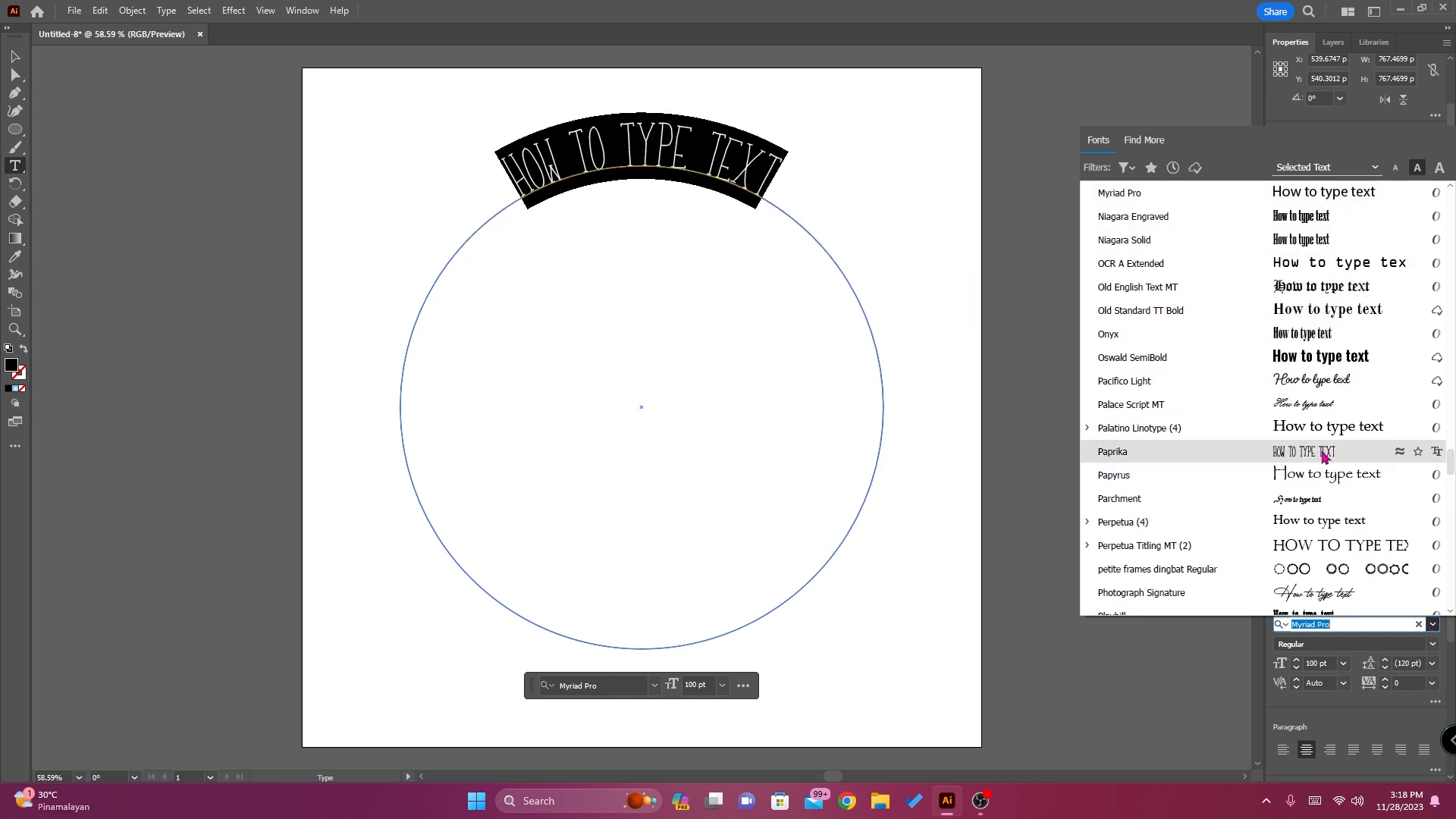
pyautogui.scroll(-5, 1327, 467)
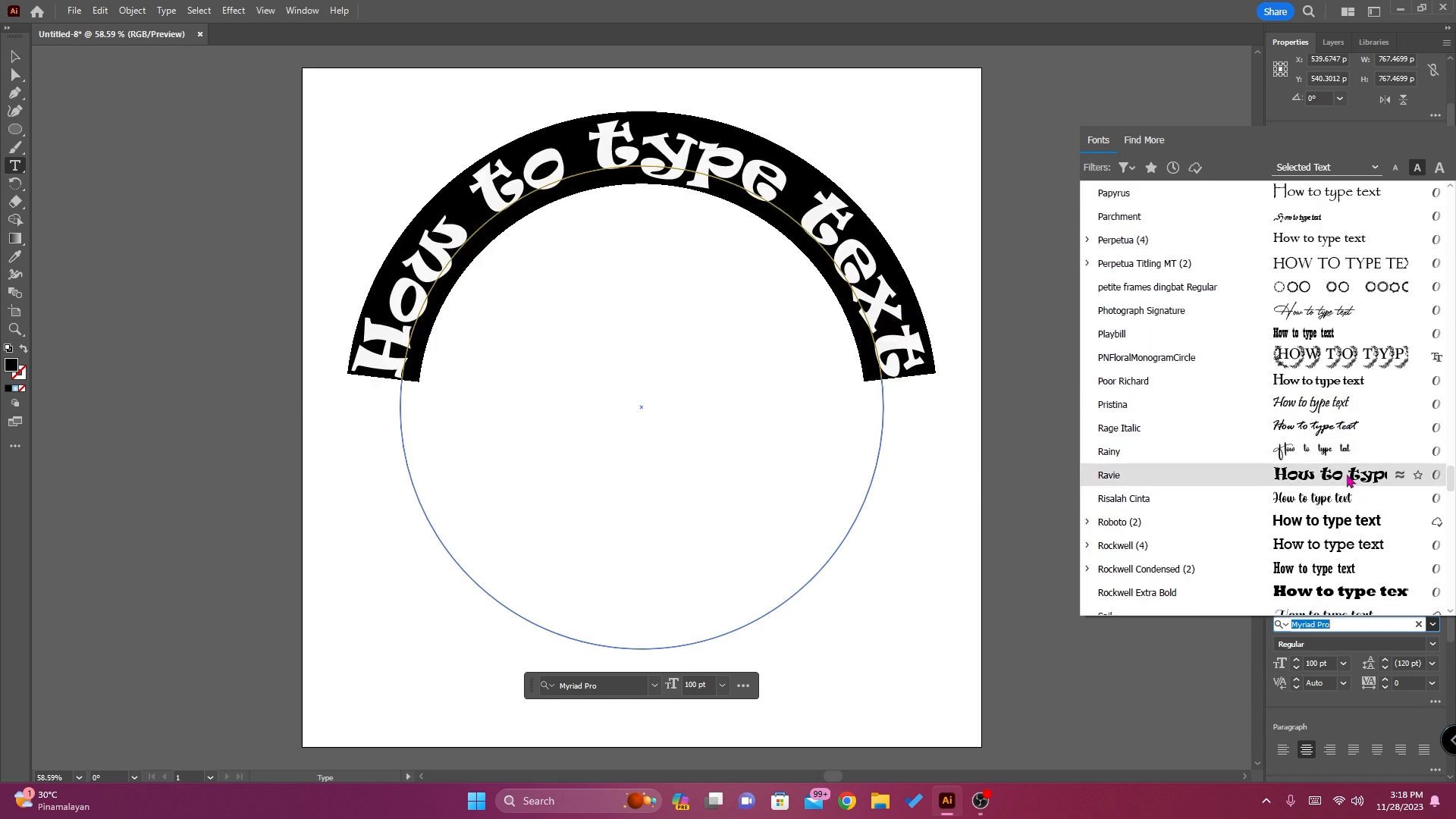
pyautogui.scroll(-2, 1348, 485)
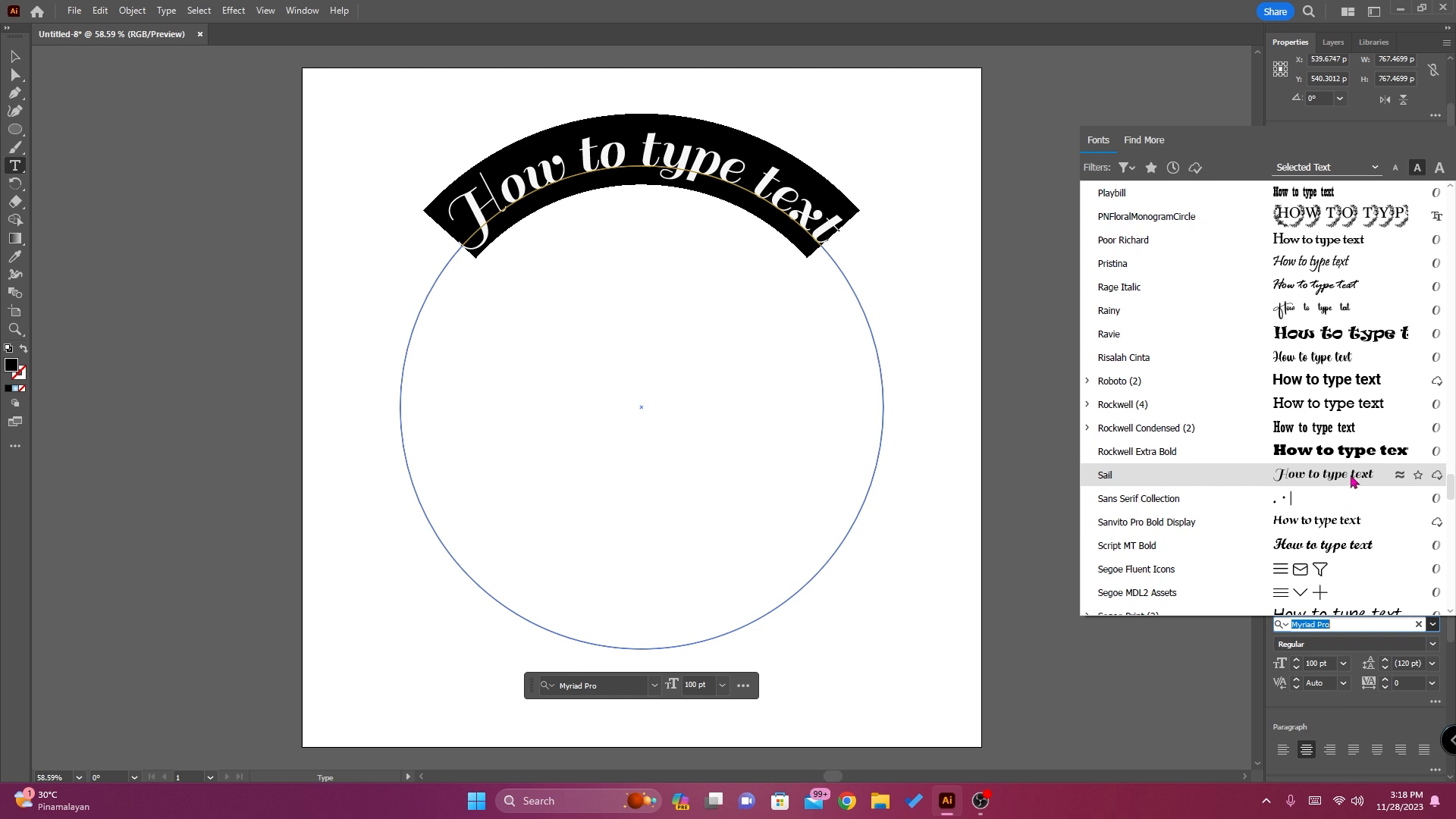
pyautogui.click(1334, 524)
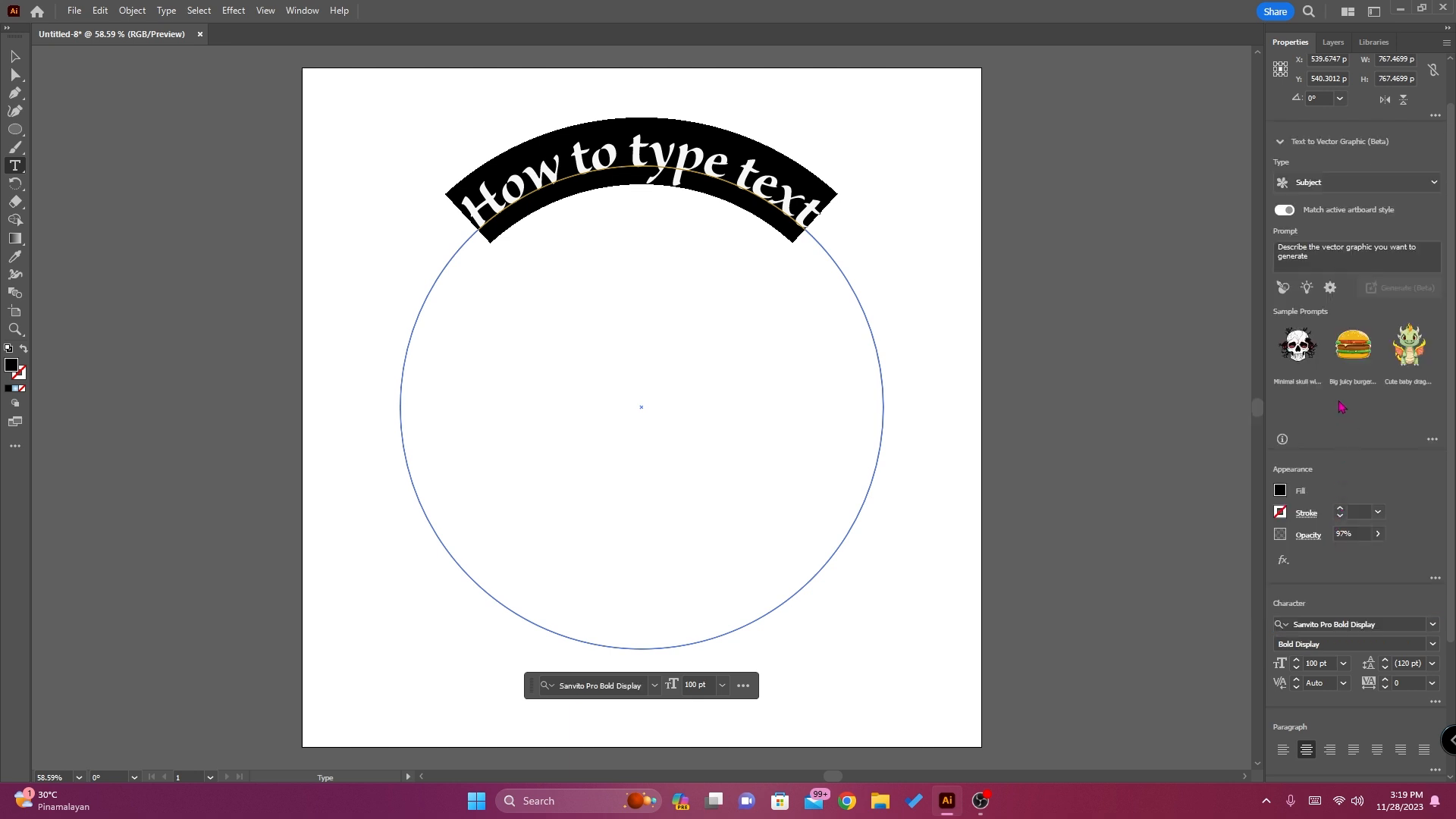
# Select the duplicate ellipse in the layer list and convert it to a text path with the Type on a Path tool
pyautogui.click(1332, 44)
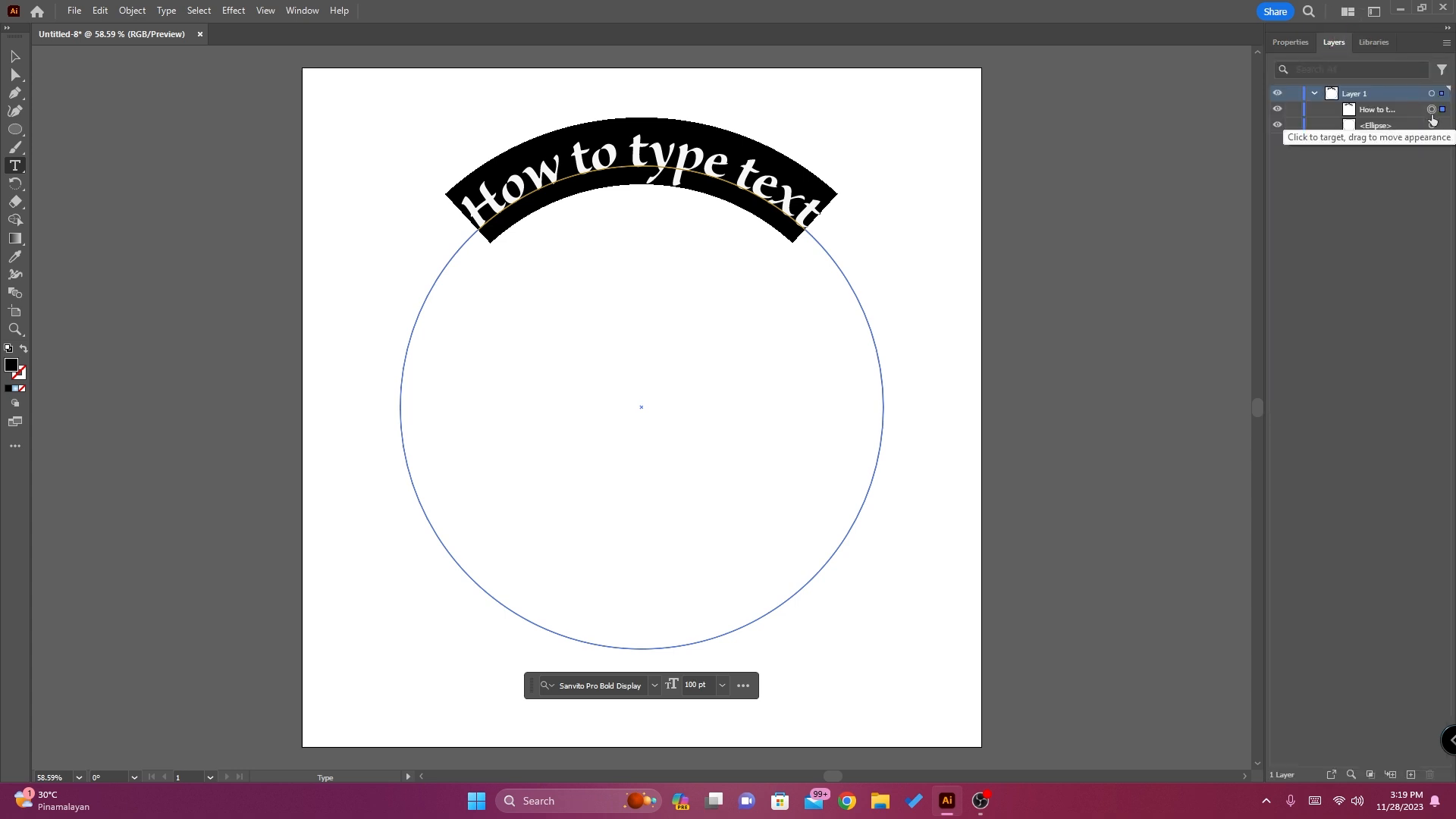
pyautogui.click(1399, 127)
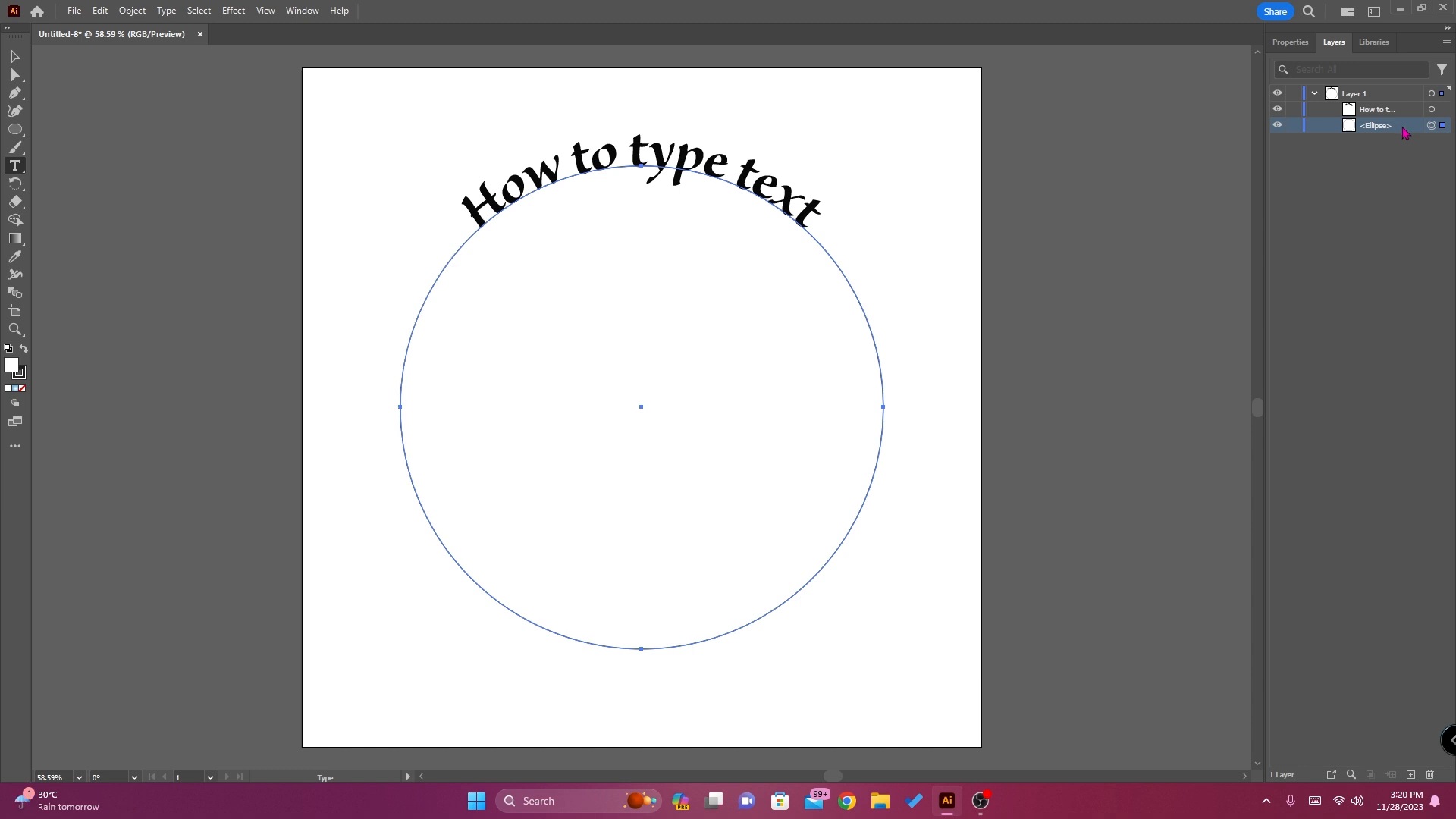
pyautogui.click(17, 170)
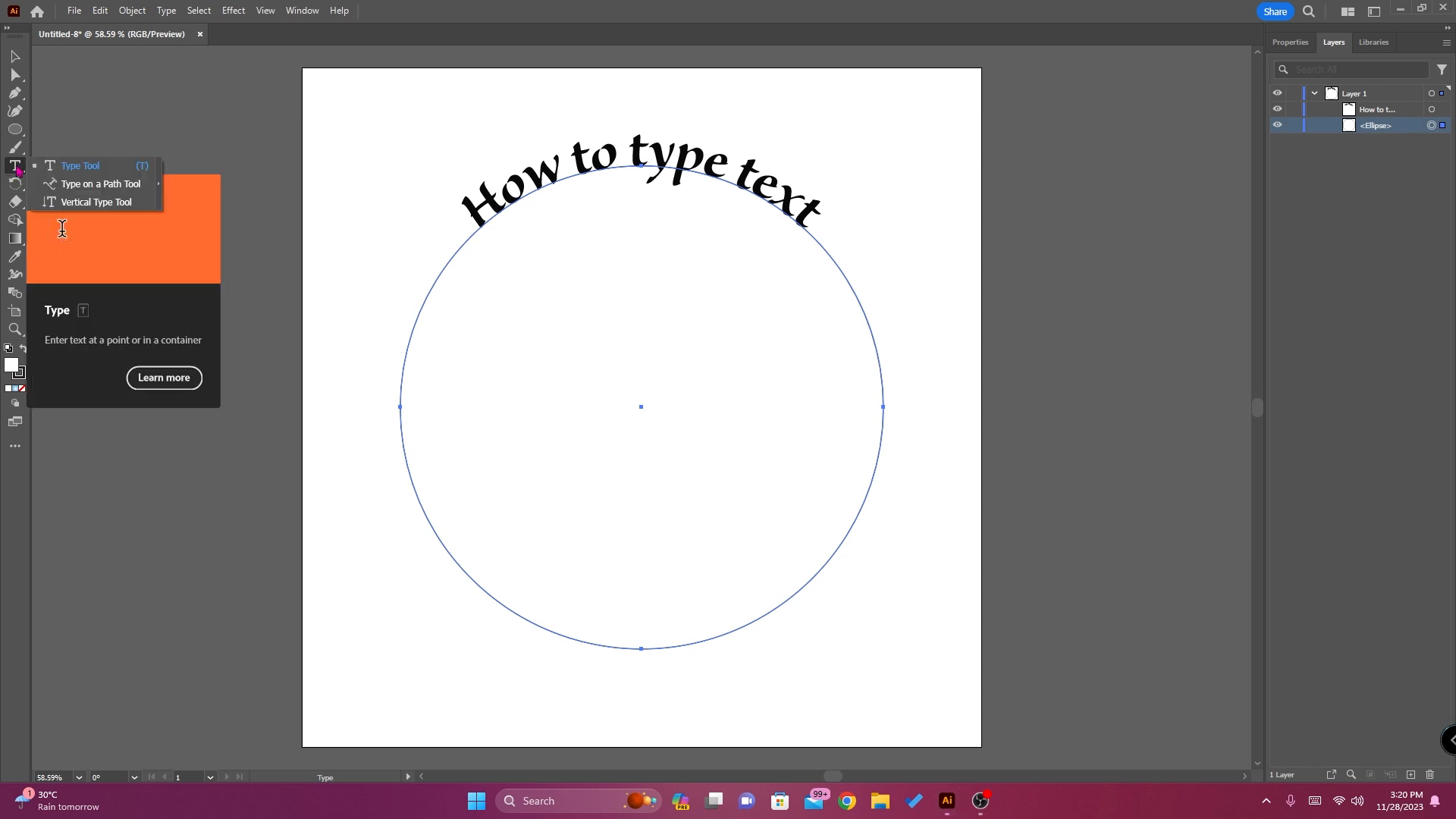
pyautogui.click(100, 184)
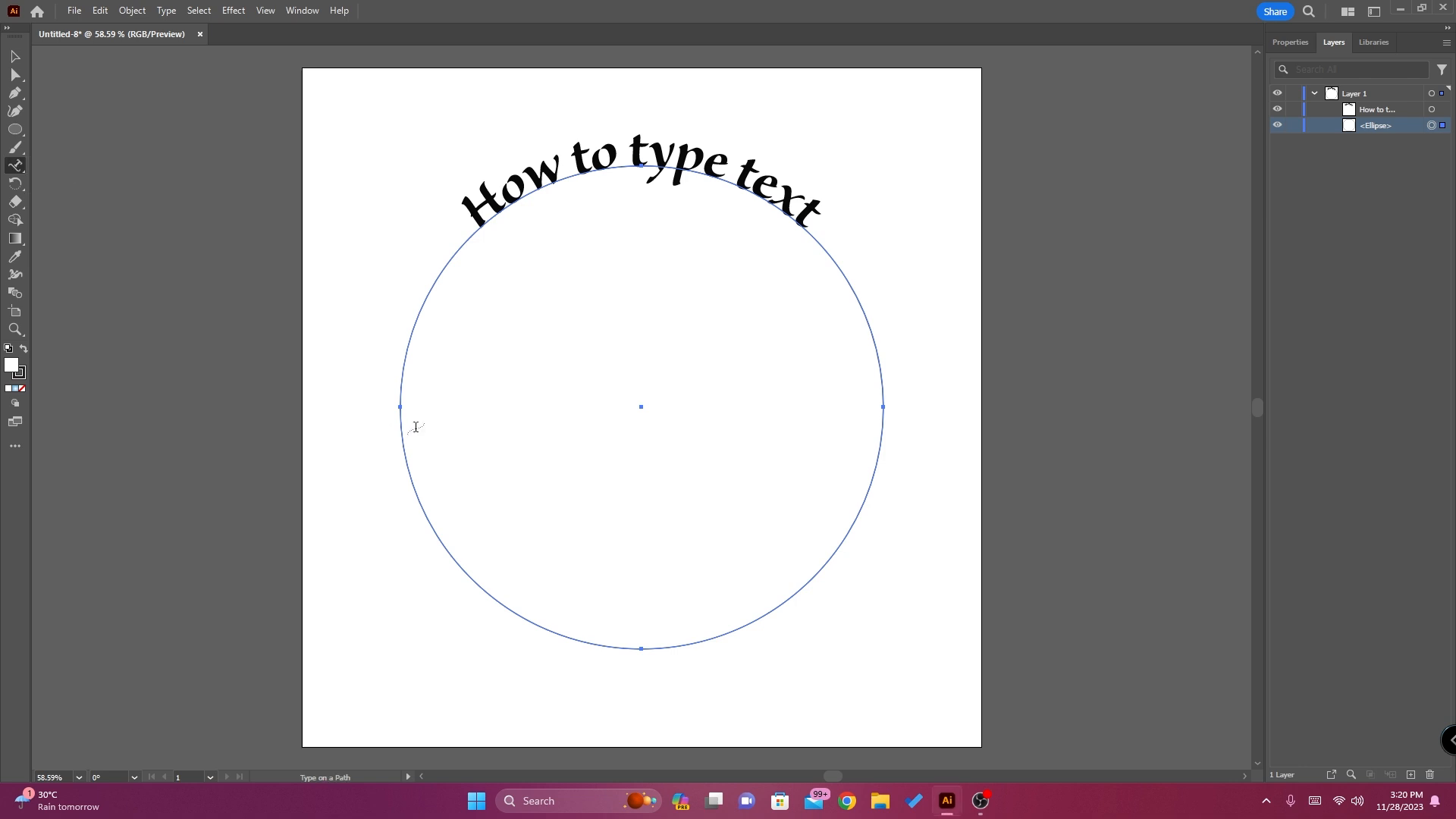
pyautogui.click(455, 560)
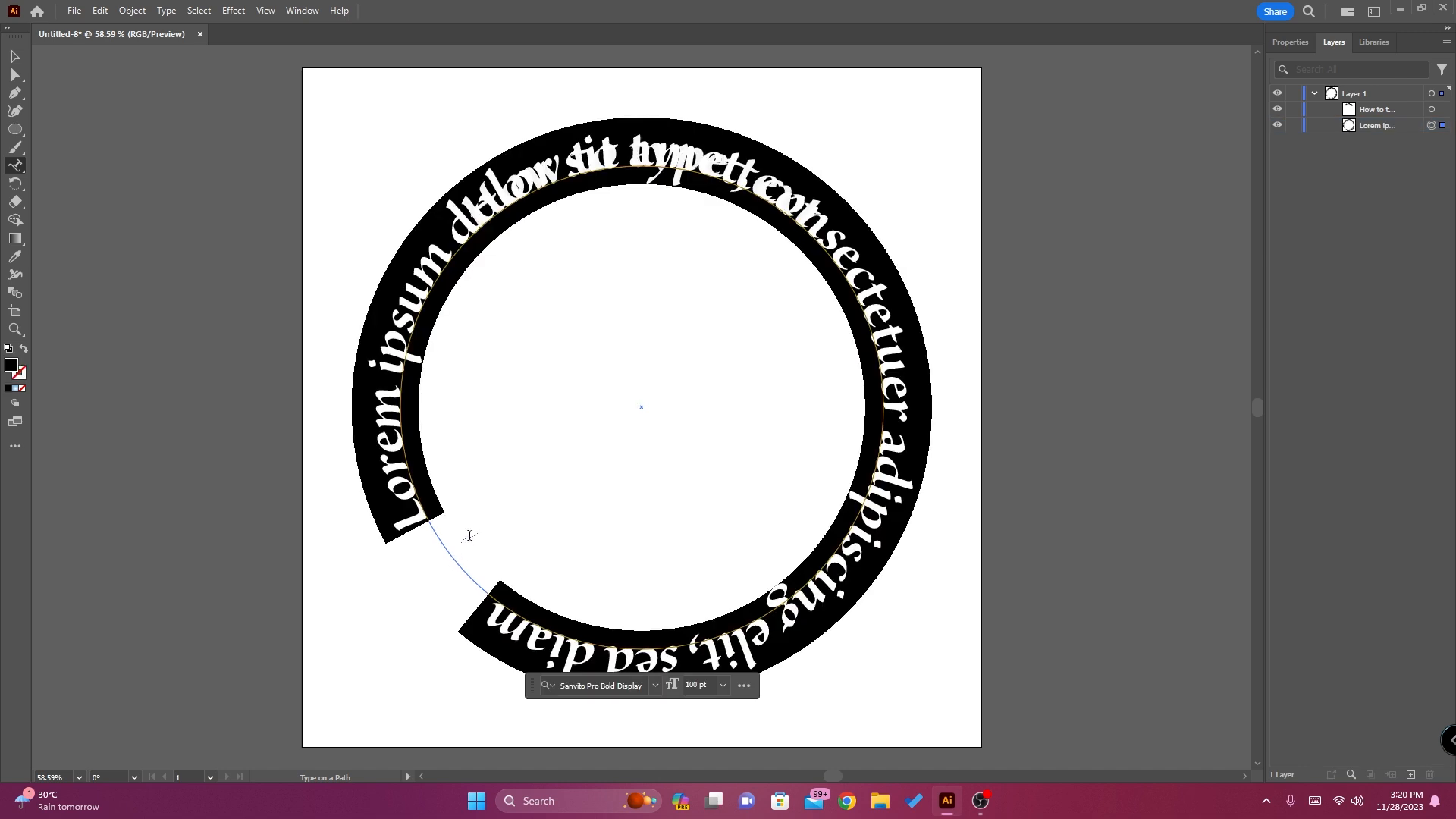
# Replace the placeholder text on the duplicate circle with "in a circle shape"
pyautogui.write('in a')
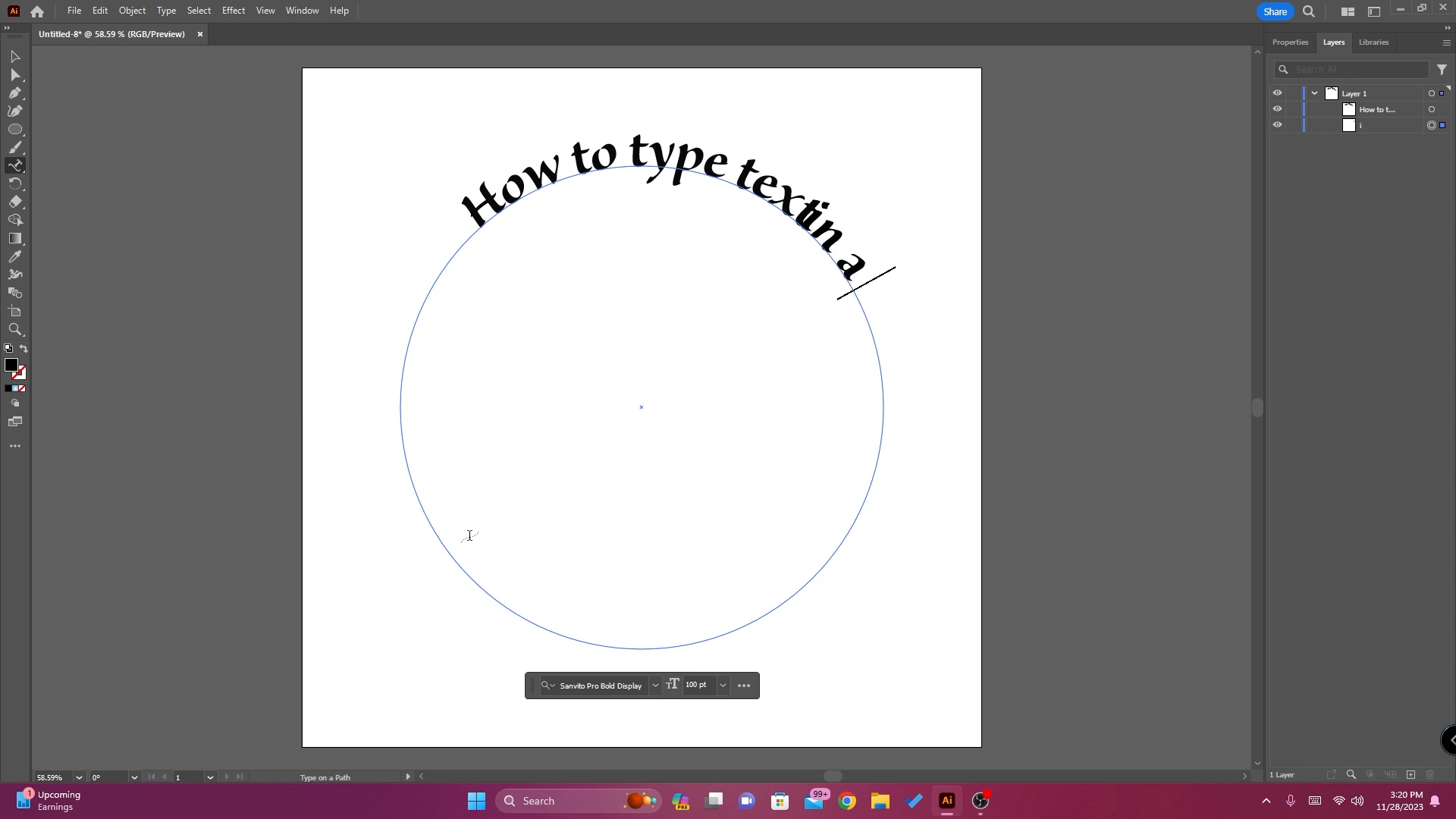
pyautogui.write(' cir')
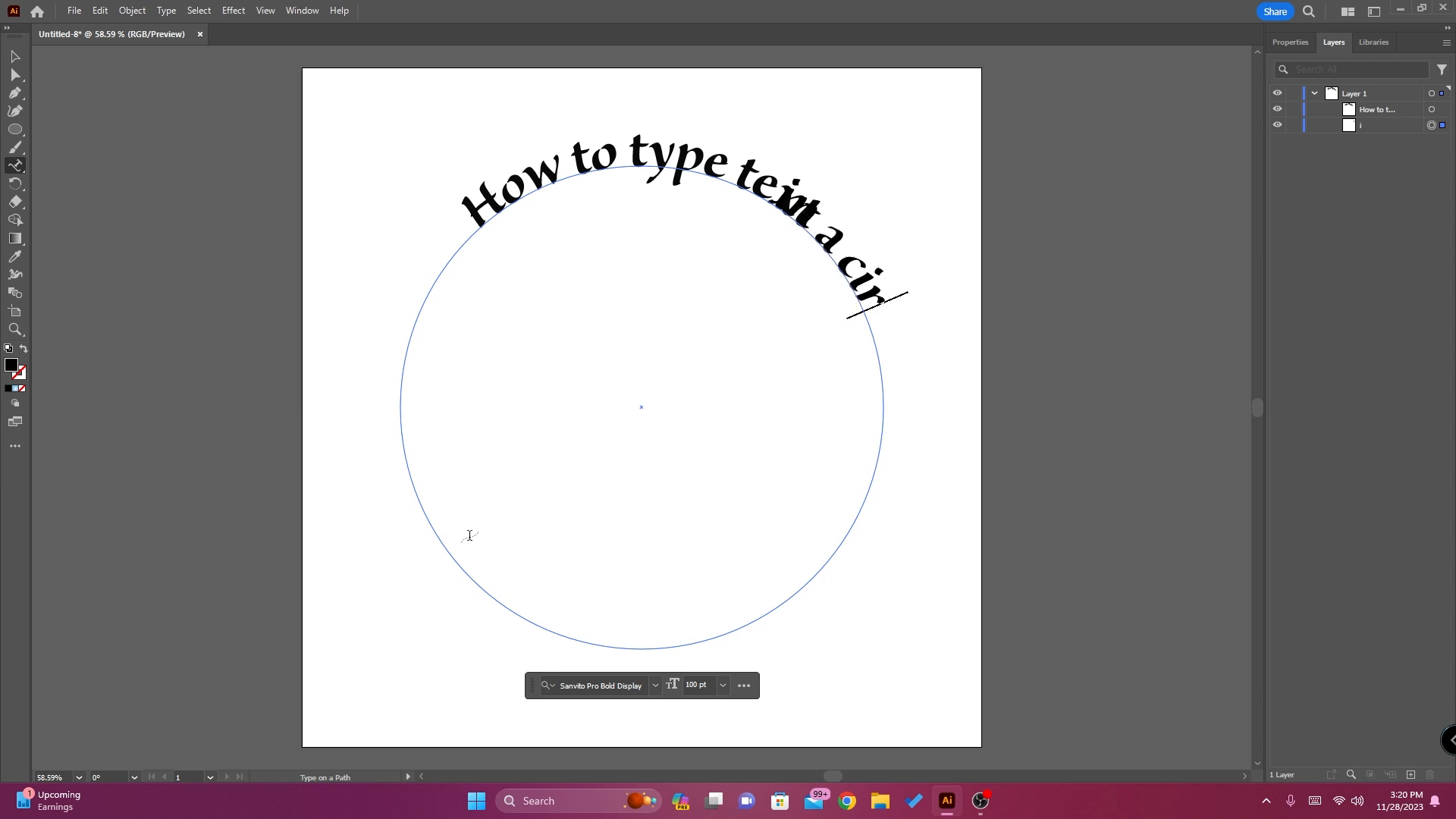
pyautogui.write('cle shape')
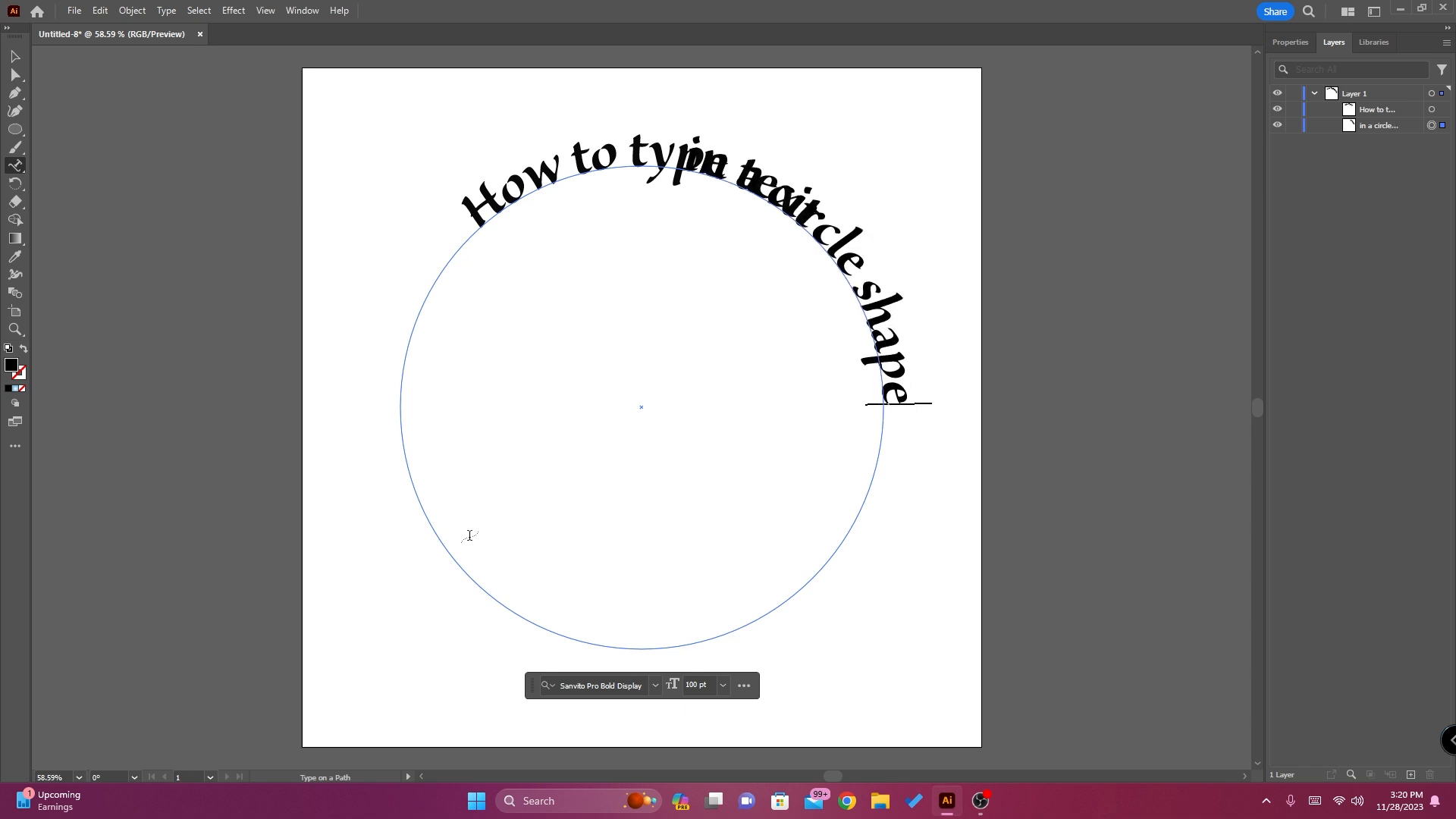
# Slide the "in a circle shape" text with the Direct Selection tool until it sits upright inside the circle, centered along the bottom
pyautogui.click(1288, 43)
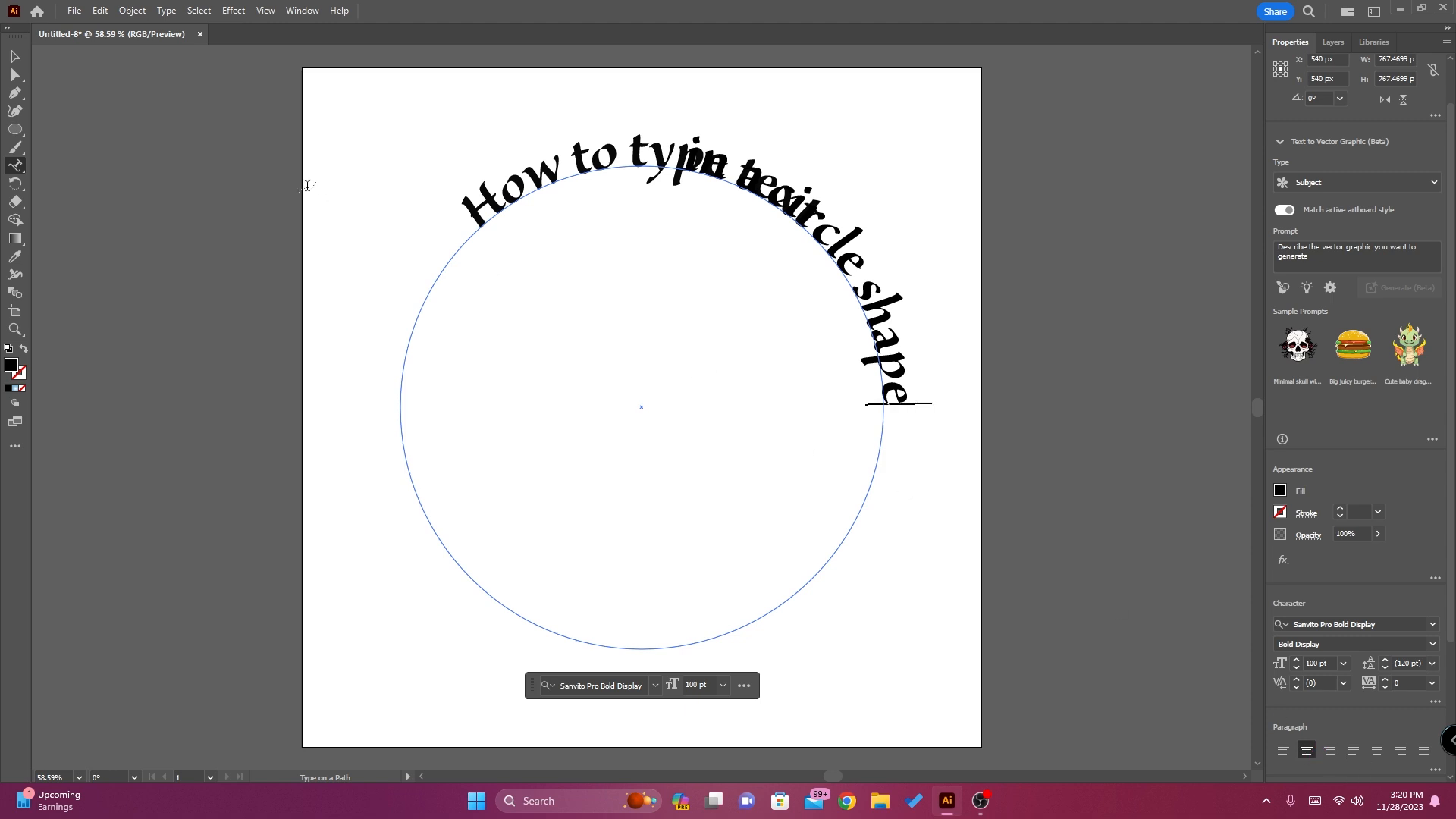
pyautogui.click(21, 78)
pyautogui.rightClick(20, 77)
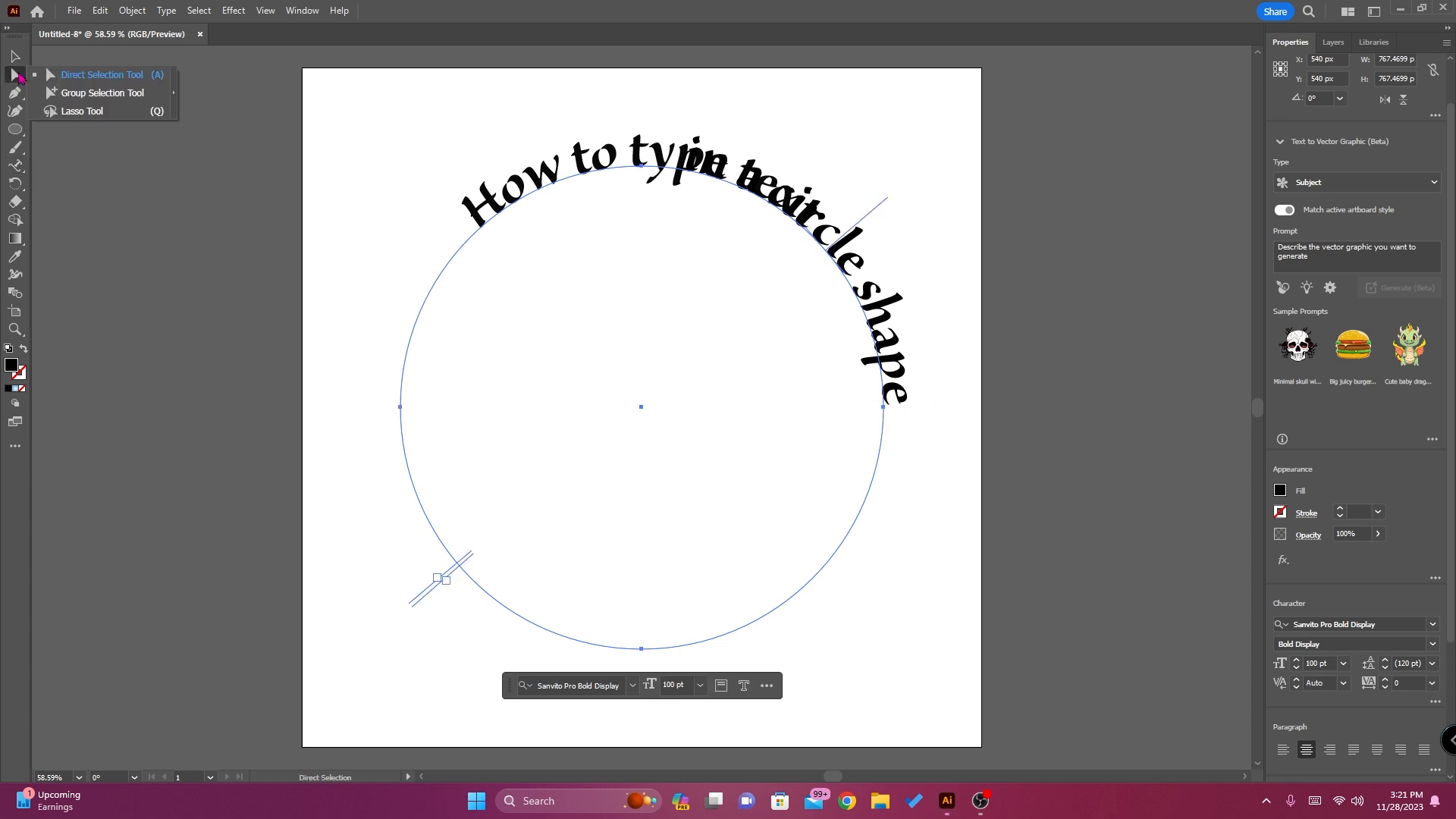
pyautogui.click(87, 77)
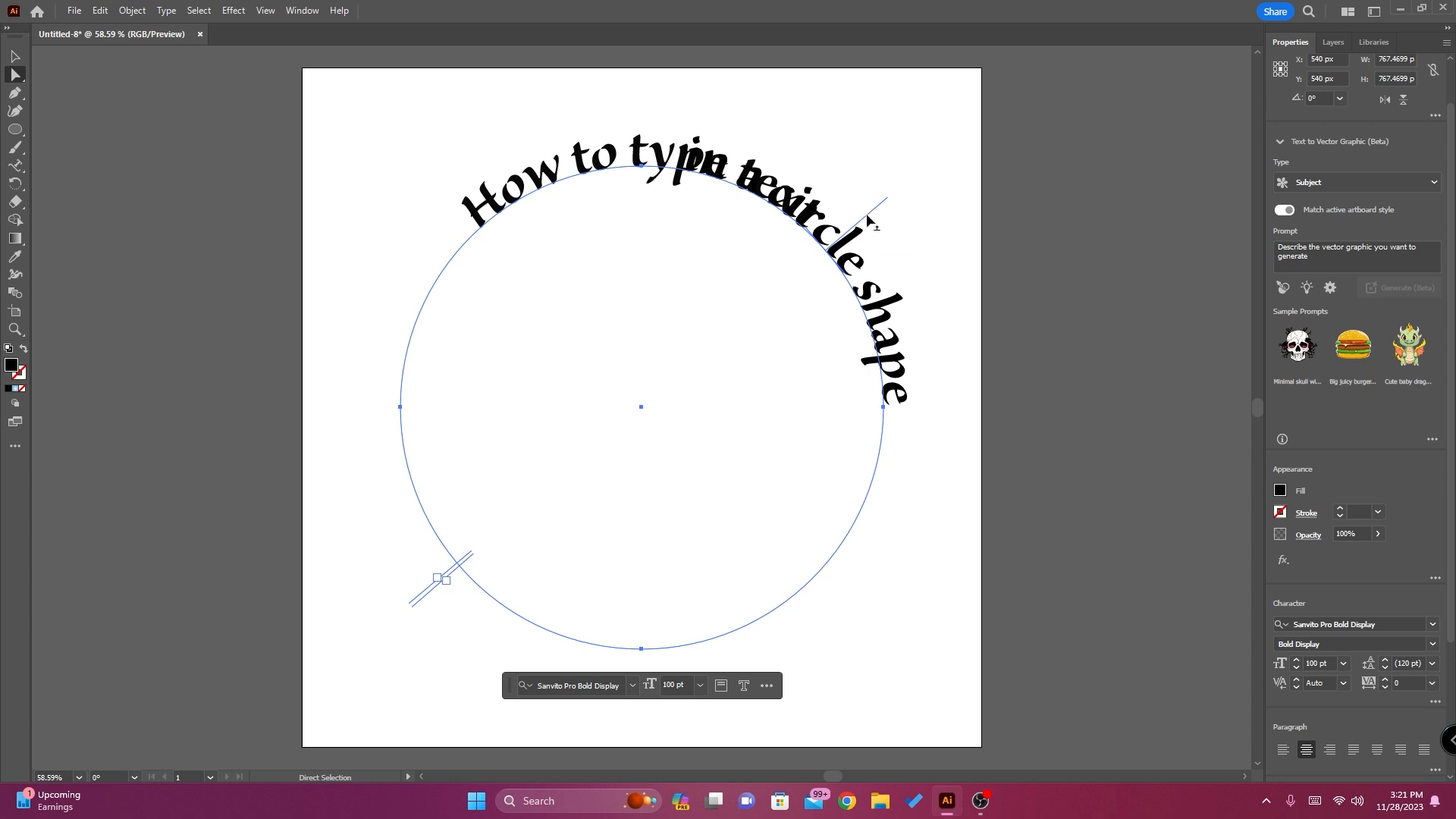
pyautogui.moveTo(869, 221); pyautogui.dragTo(643, 639)
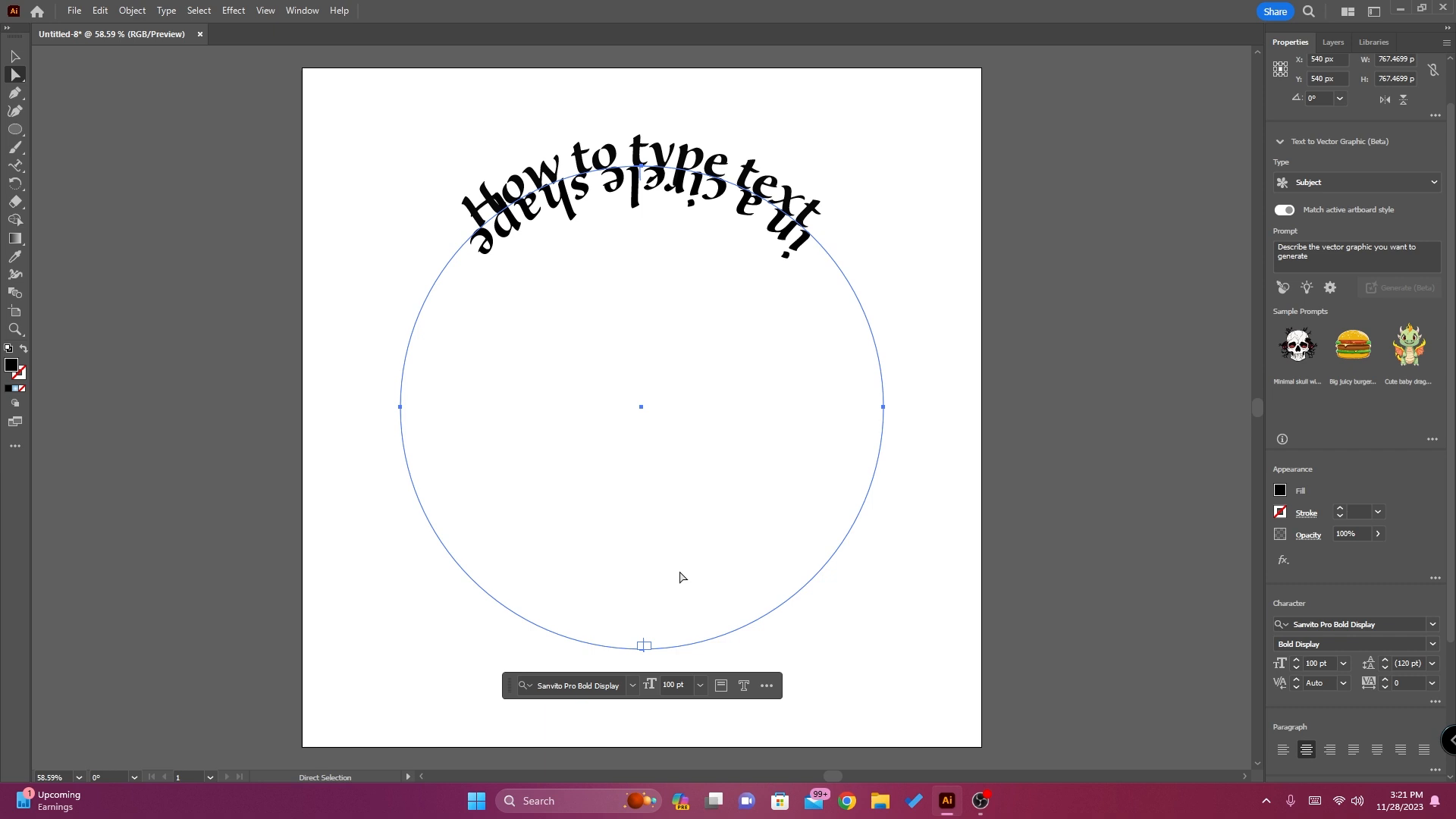
pyautogui.hotkey('ctrl', 'z')
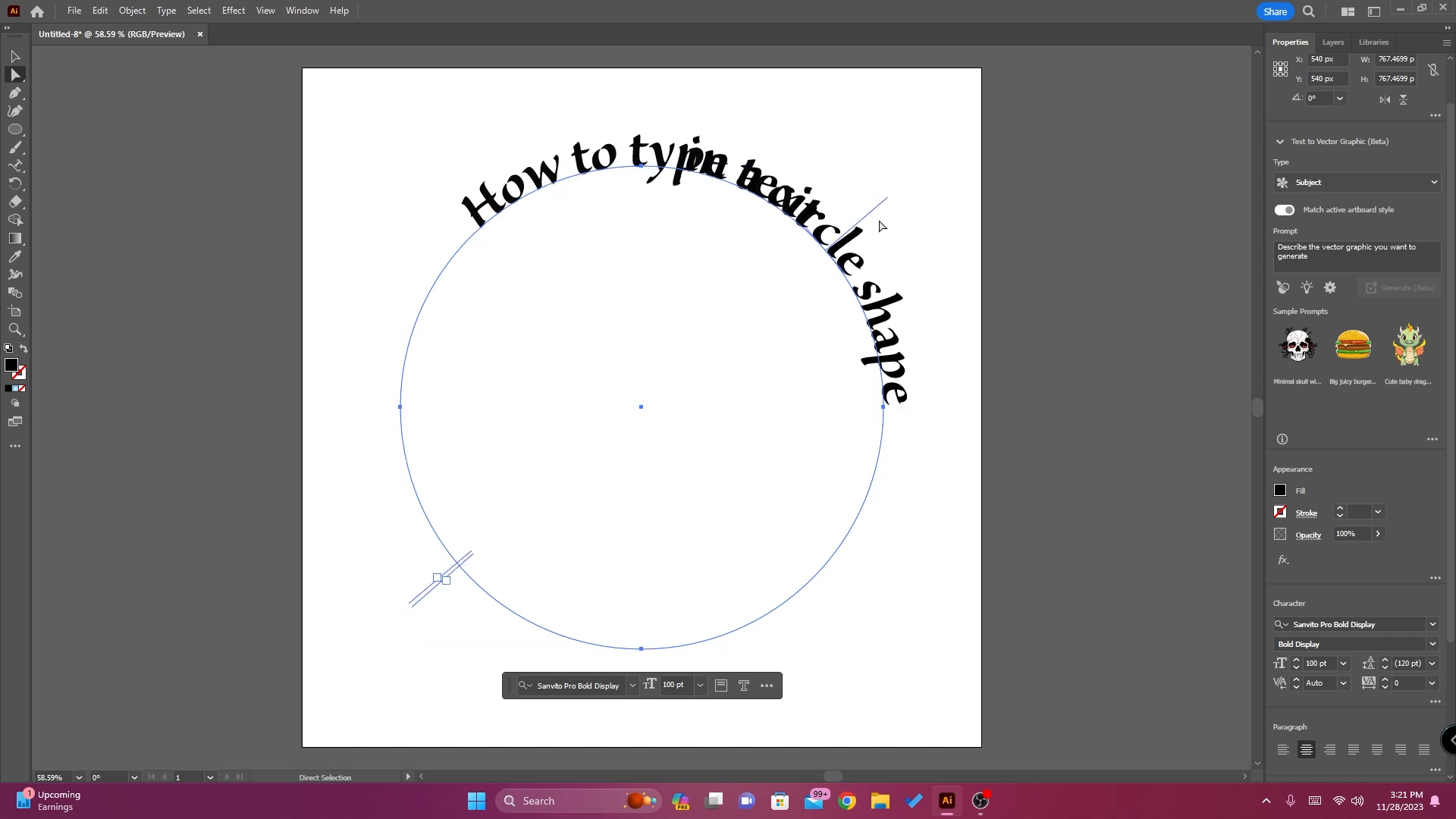
pyautogui.moveTo(870, 221); pyautogui.dragTo(641, 641)
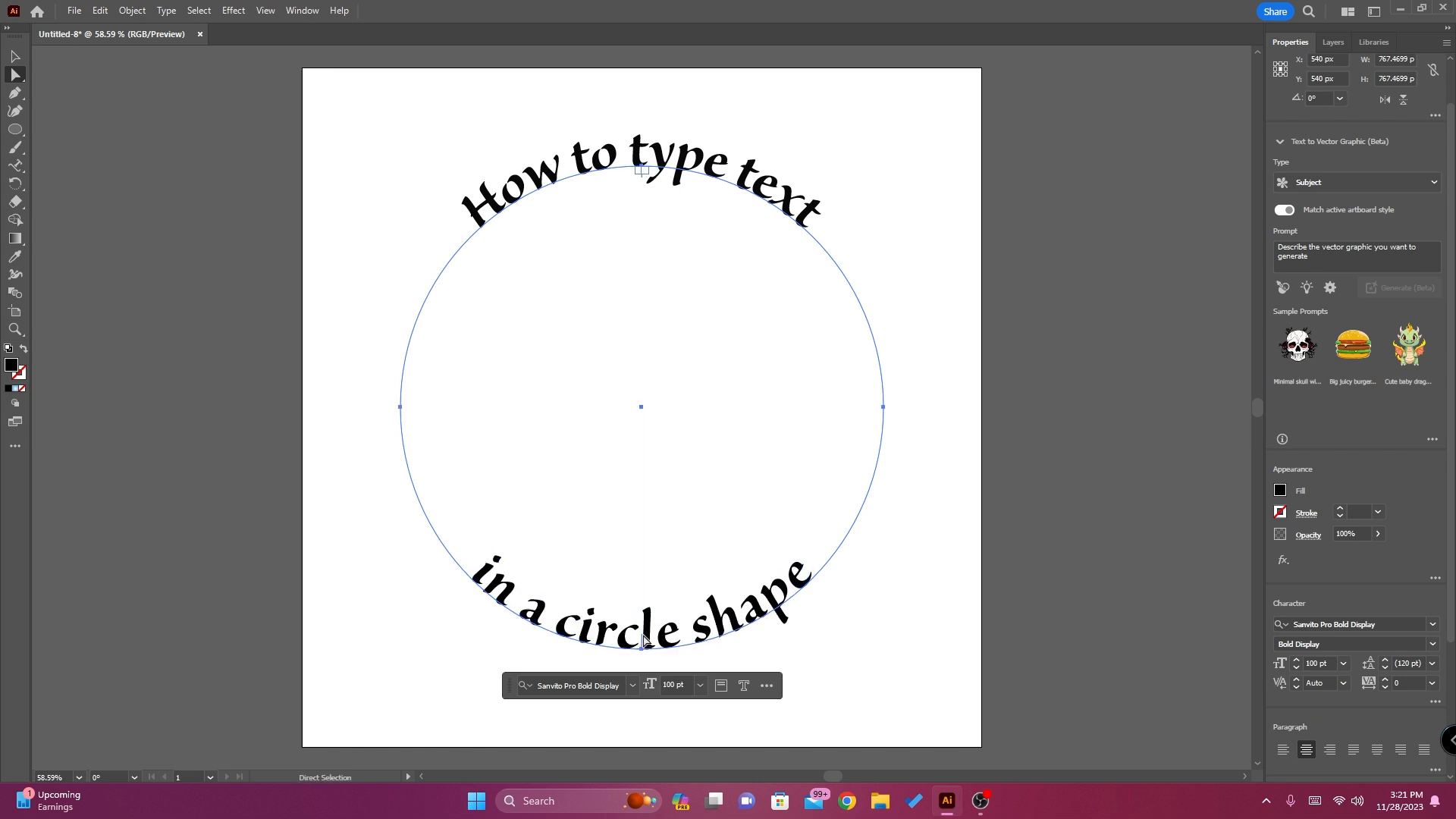
pyautogui.moveTo(641, 639); pyautogui.dragTo(643, 643)
# Set Align to Path to Center for the "How to type text" line in its Type on a Path options, with Preview on
pyautogui.click(1338, 47)
pyautogui.click(1392, 110)
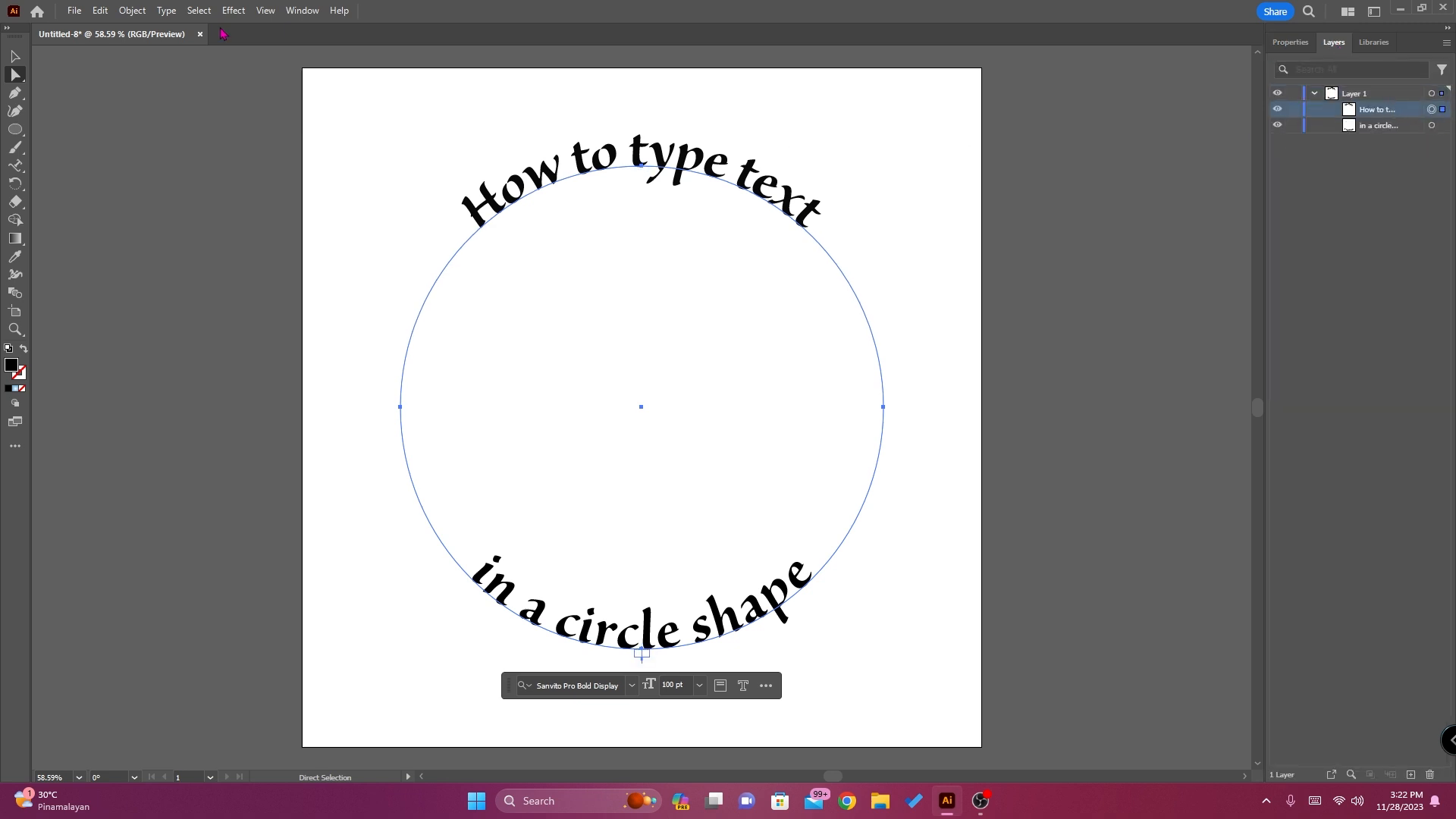
pyautogui.click(166, 12)
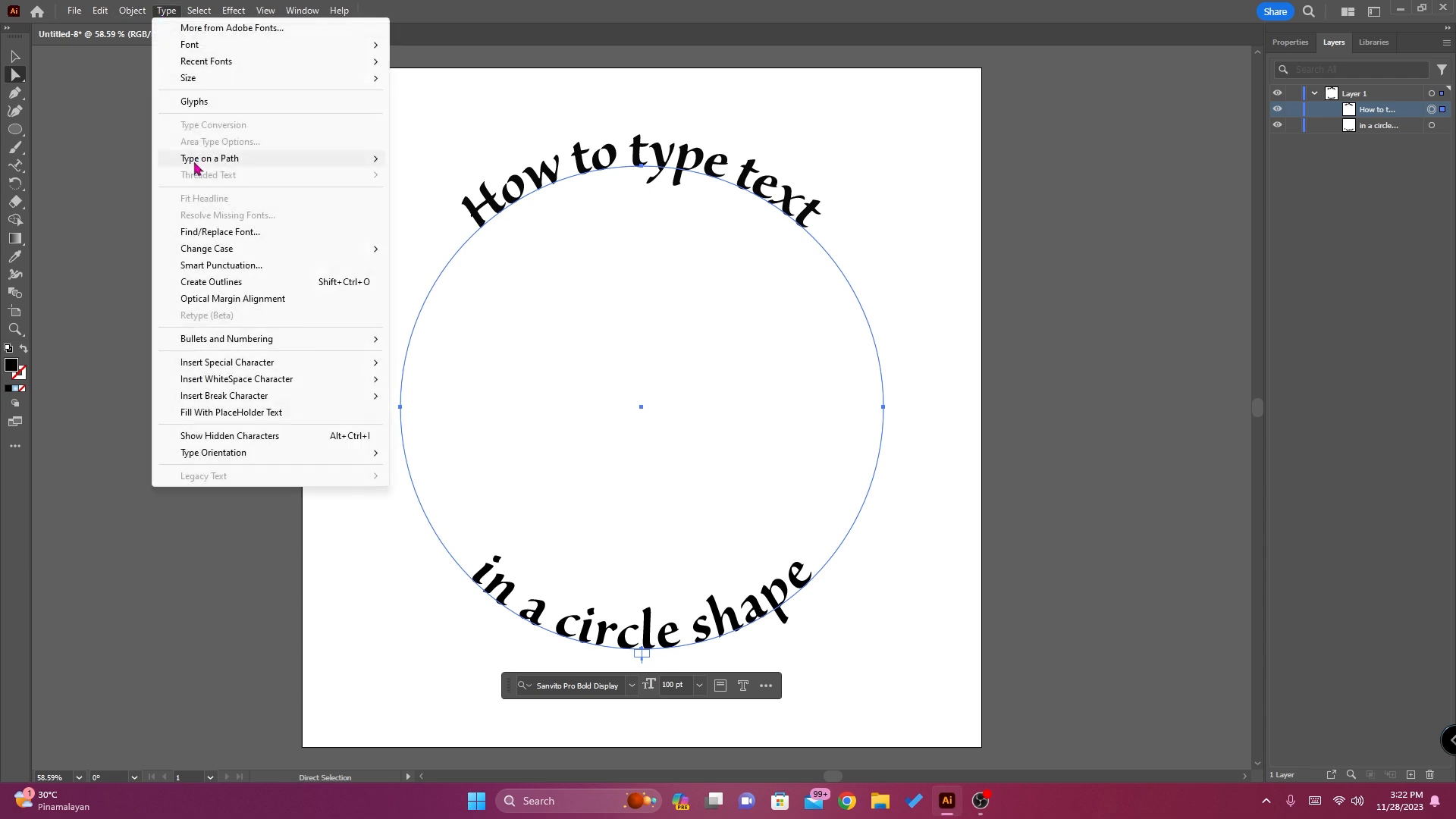
pyautogui.moveTo(196, 165)
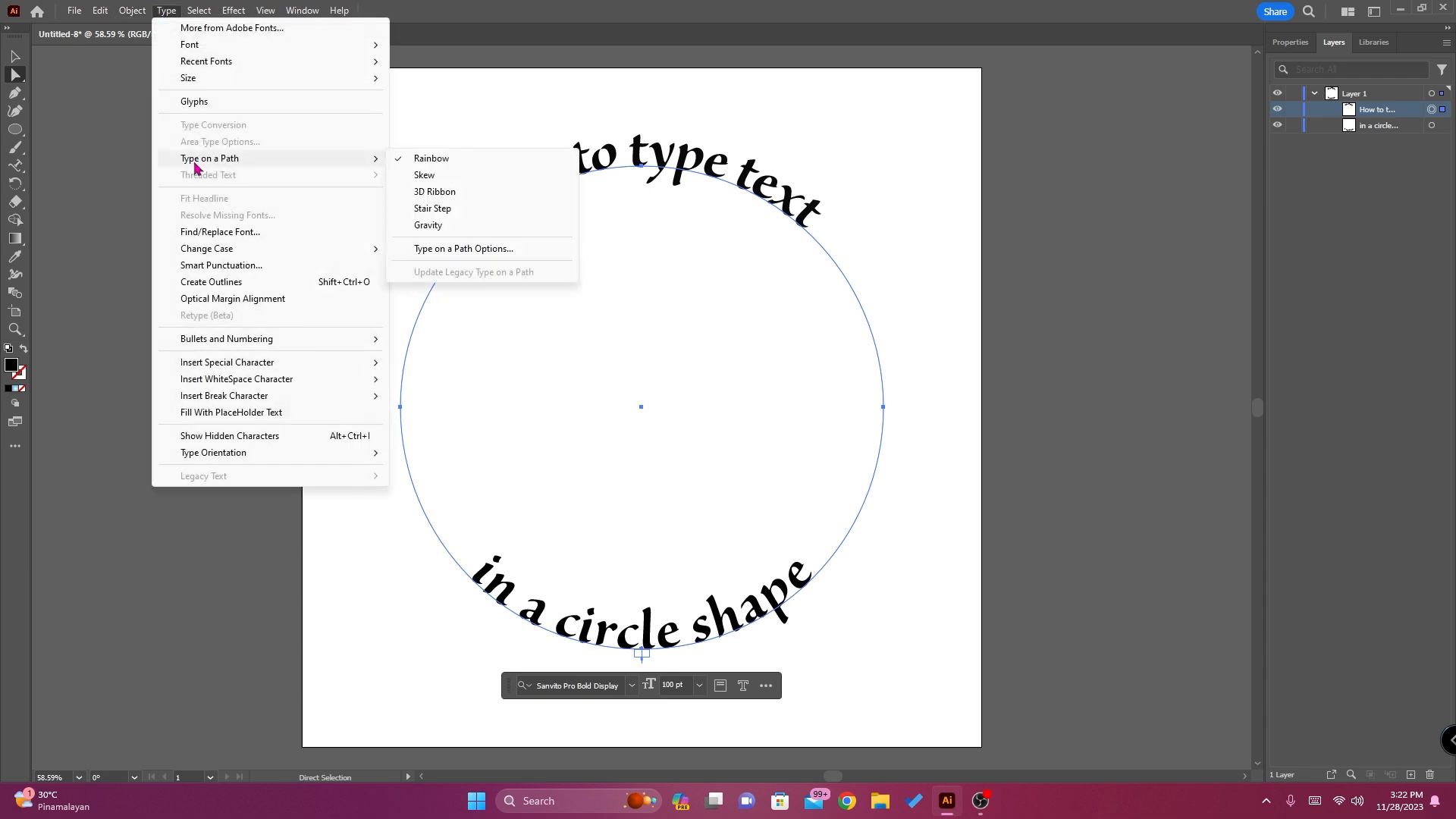
pyautogui.click(426, 251)
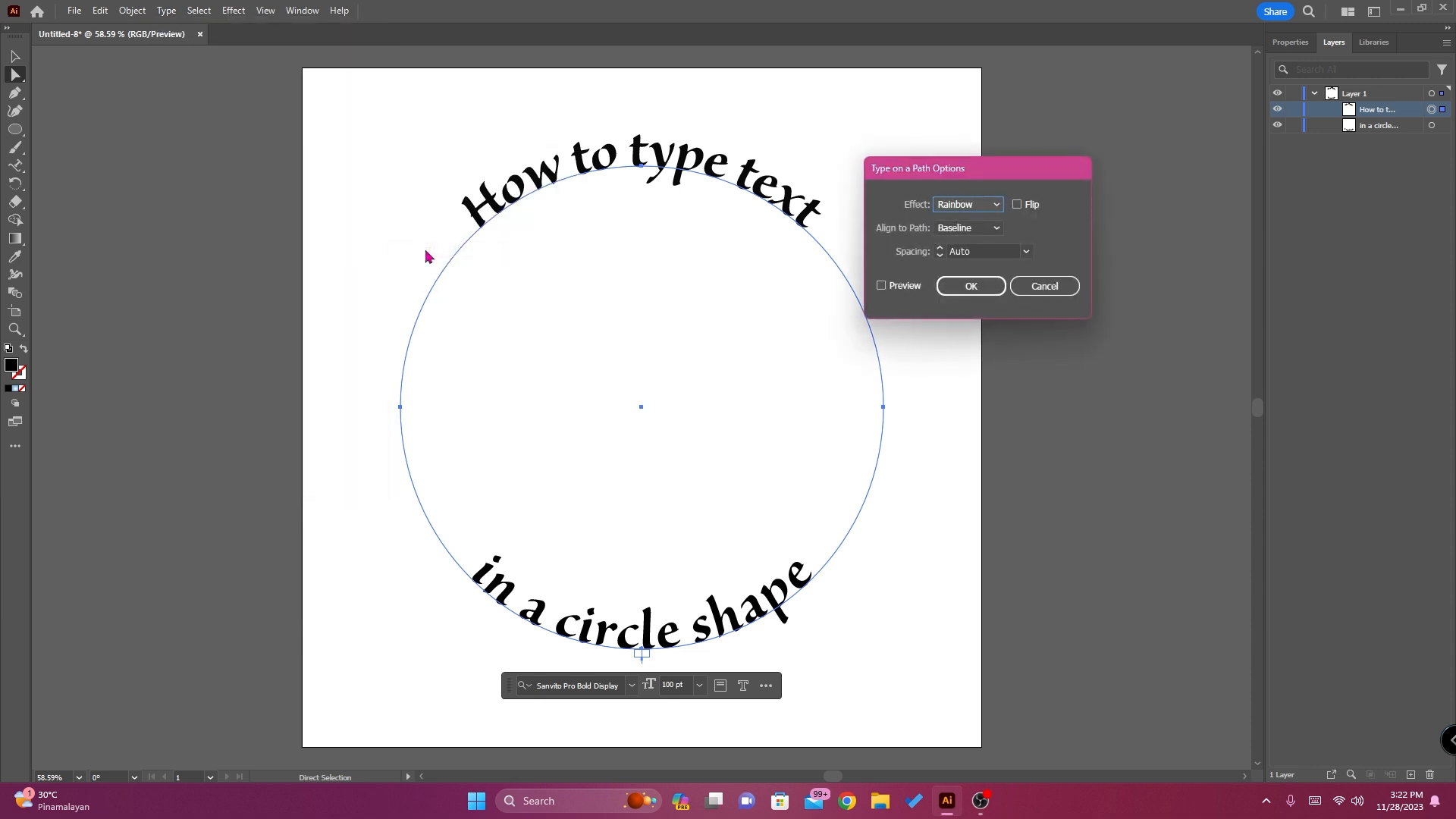
pyautogui.click(881, 287)
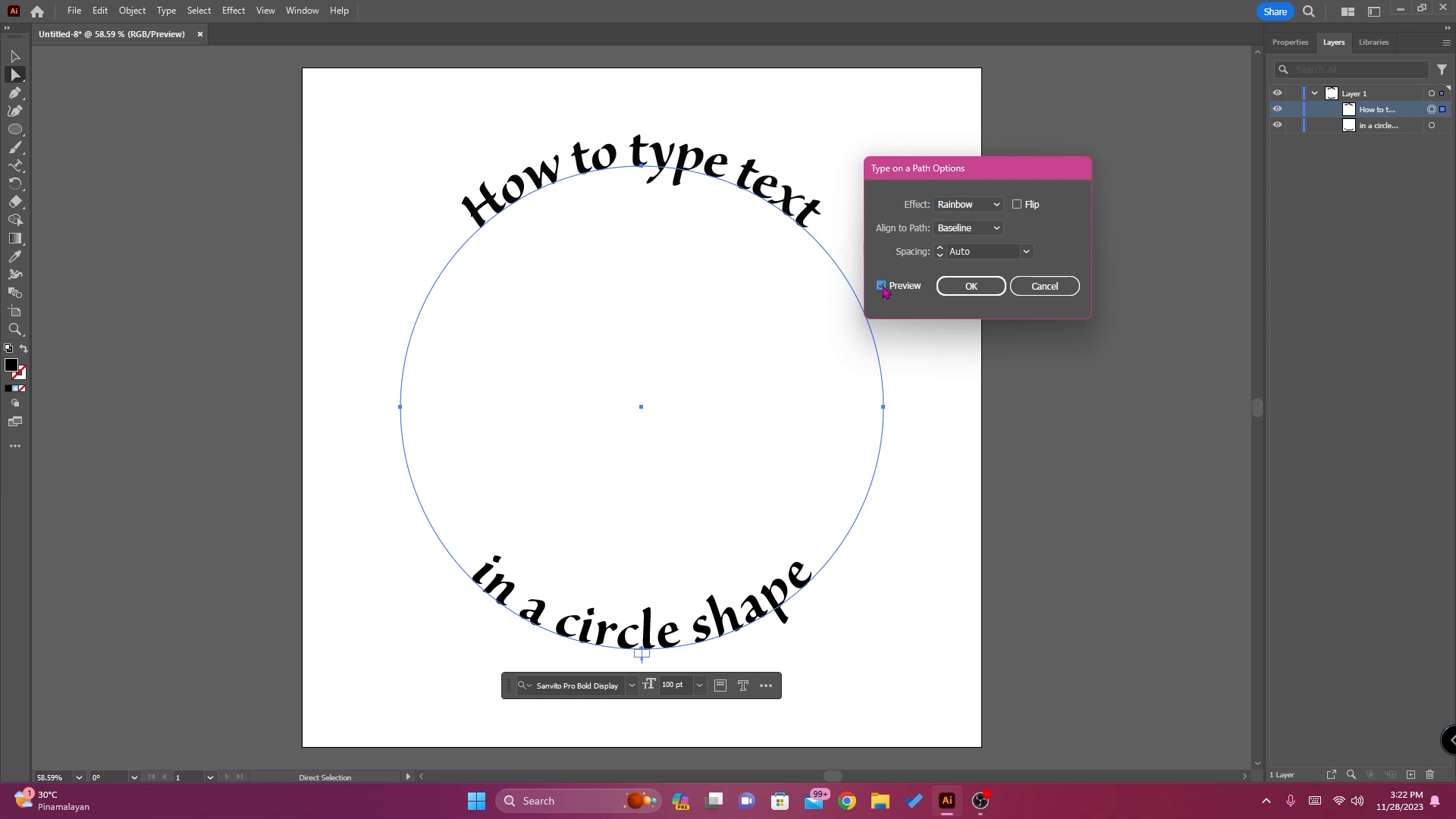
pyautogui.click(997, 229)
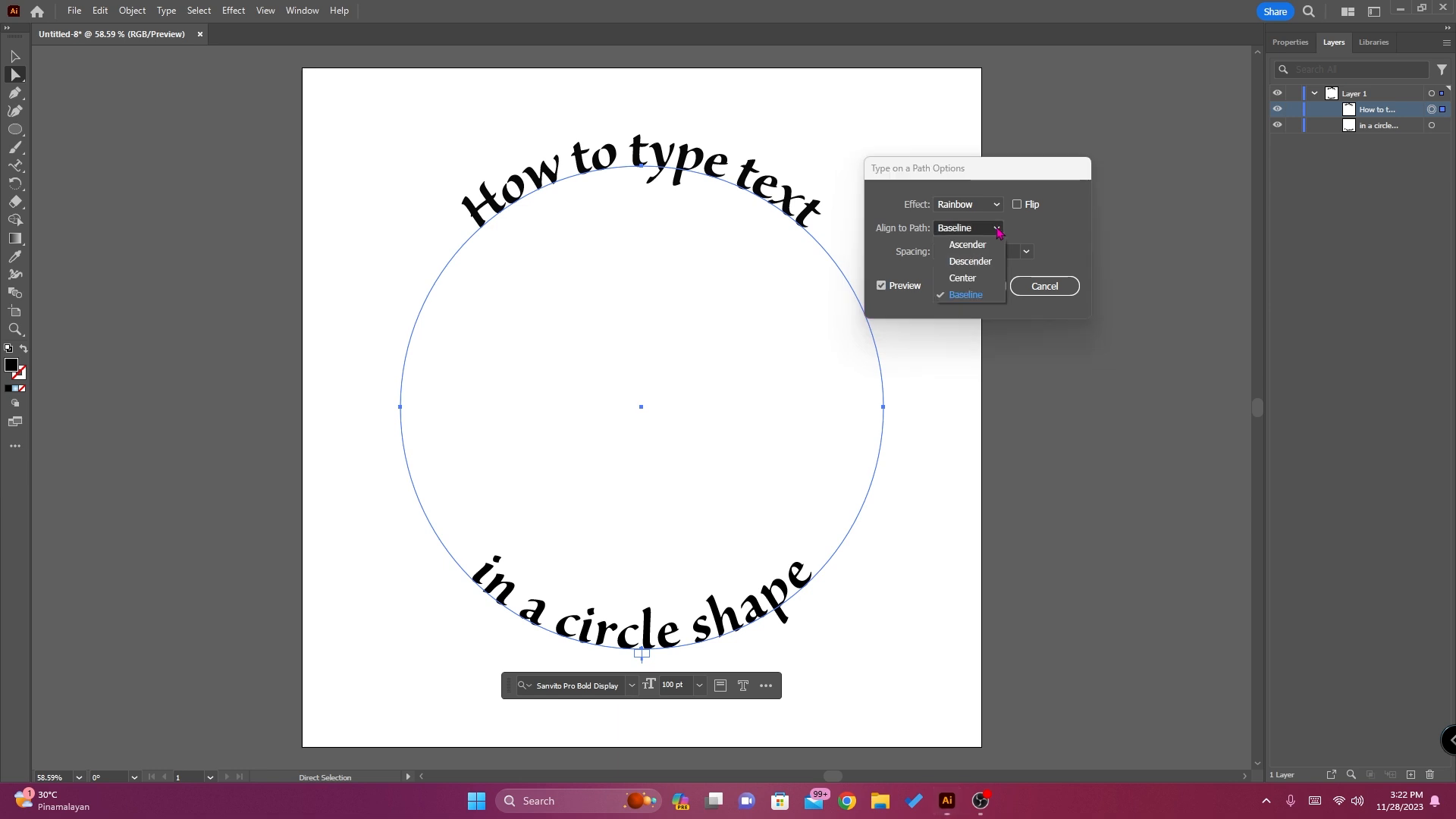
pyautogui.click(968, 280)
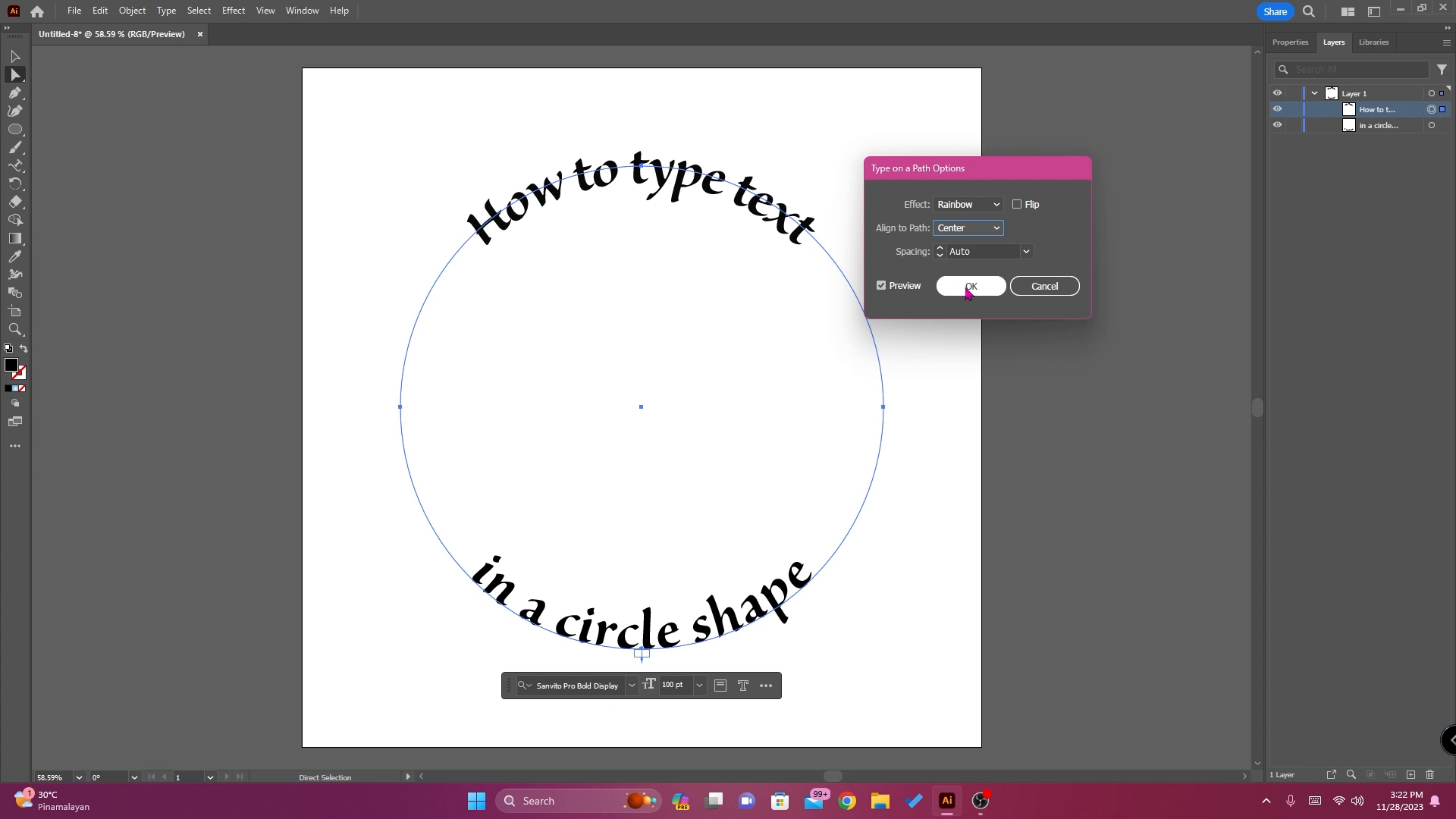
pyautogui.click(969, 288)
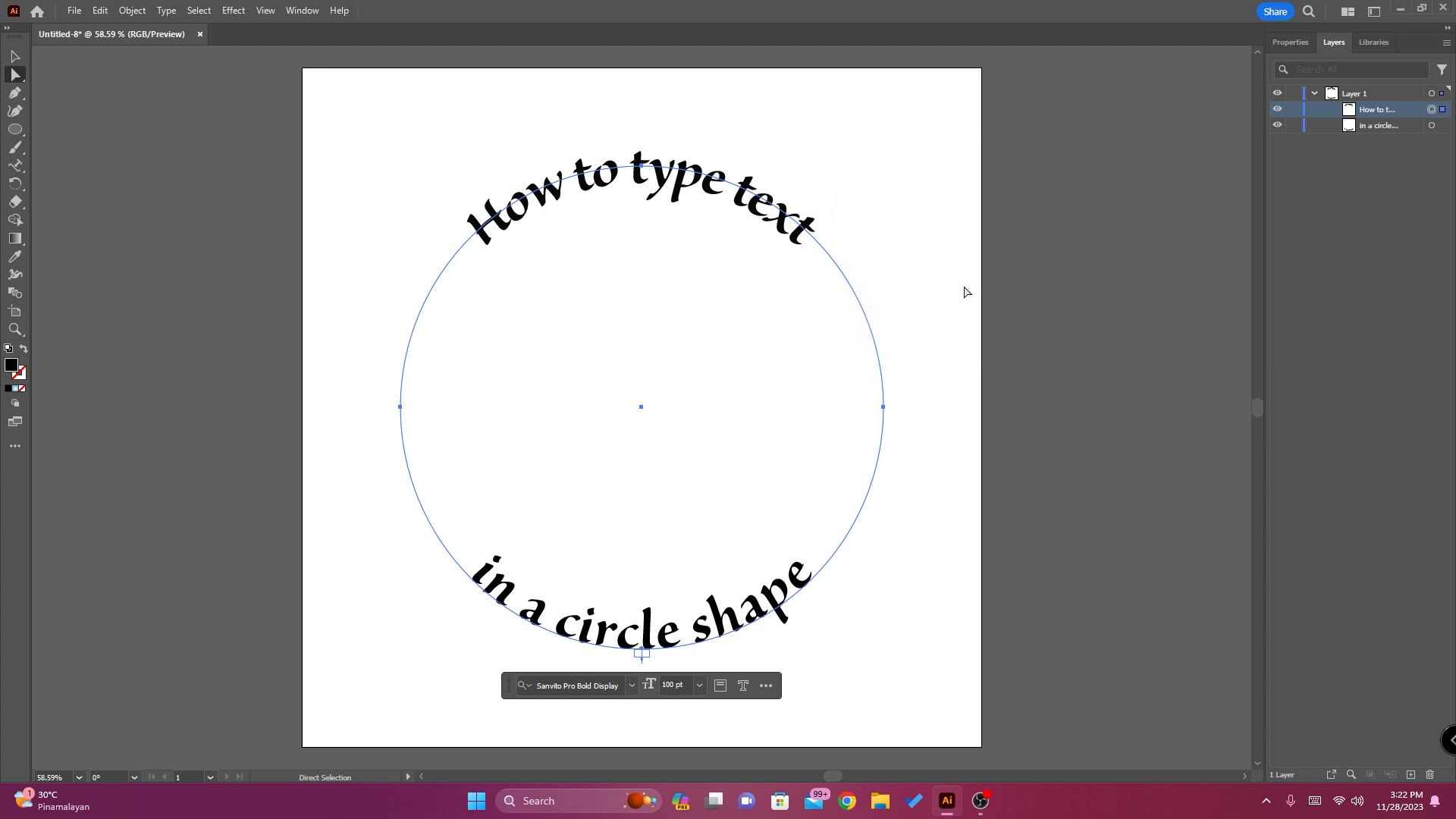
# Set Align to Path to Center for the "in a circle shape" line with Preview on, and deselect the text
pyautogui.click(1443, 128)
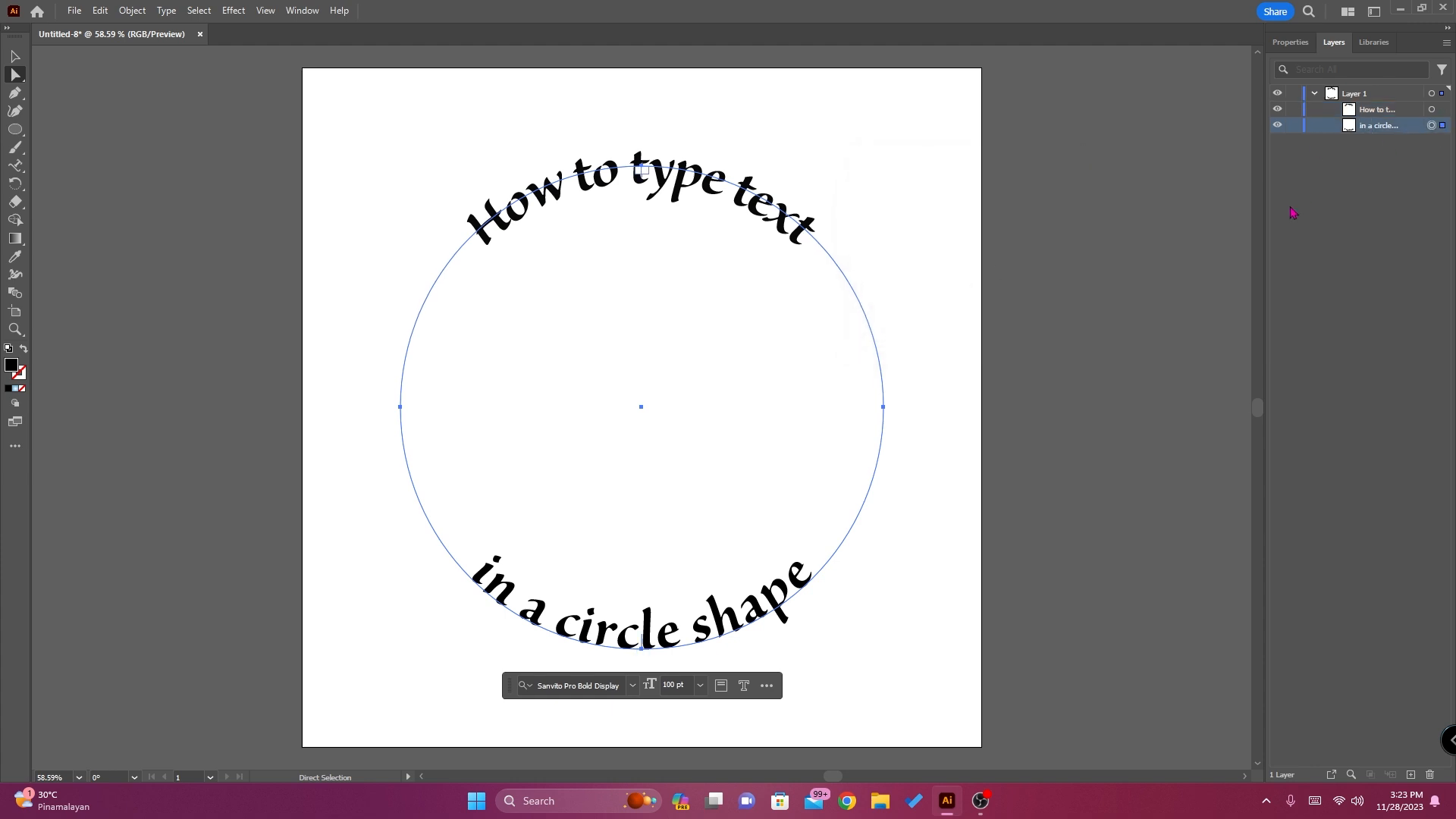
pyautogui.click(167, 10)
pyautogui.moveTo(173, 160)
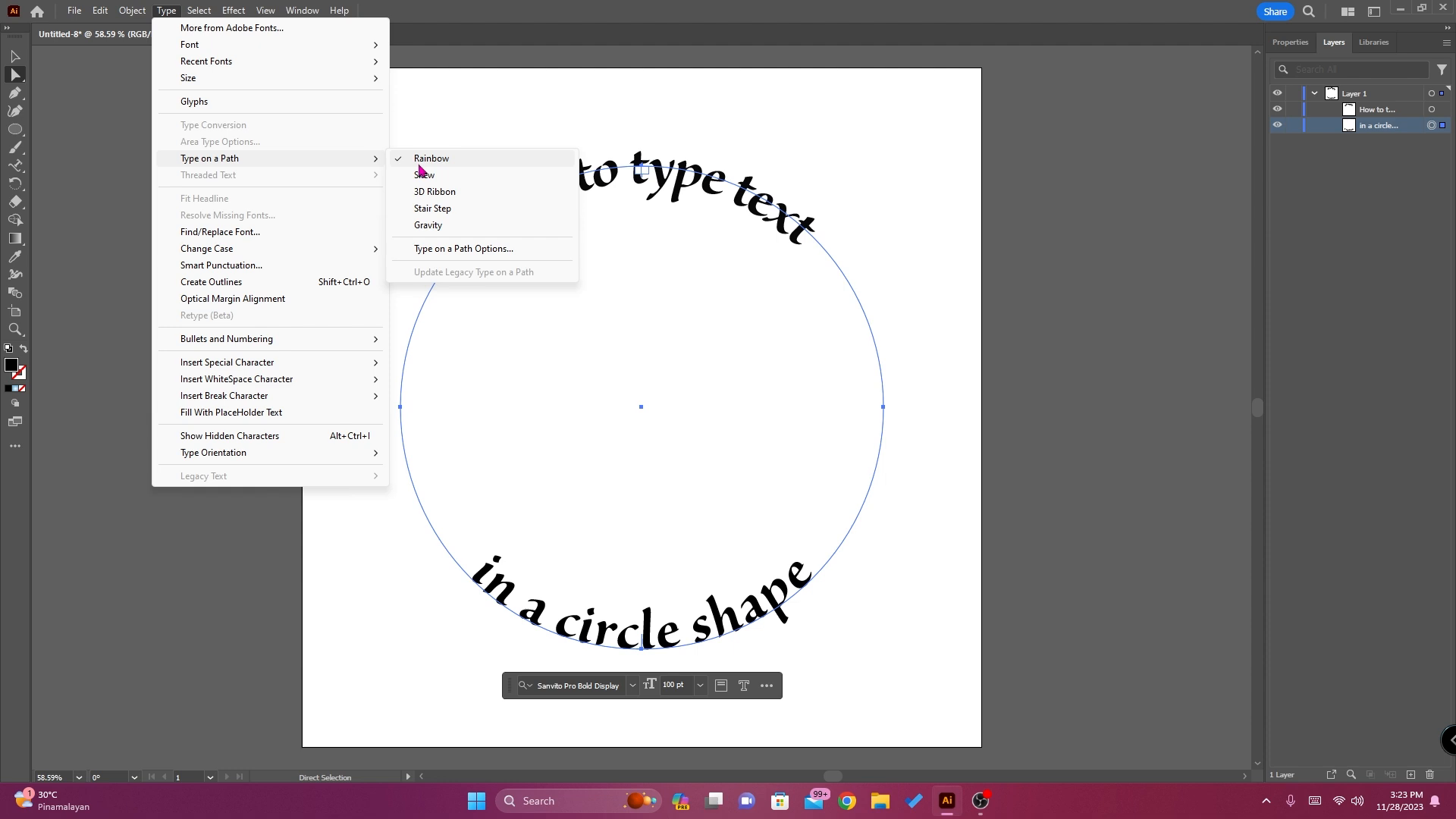
pyautogui.click(425, 250)
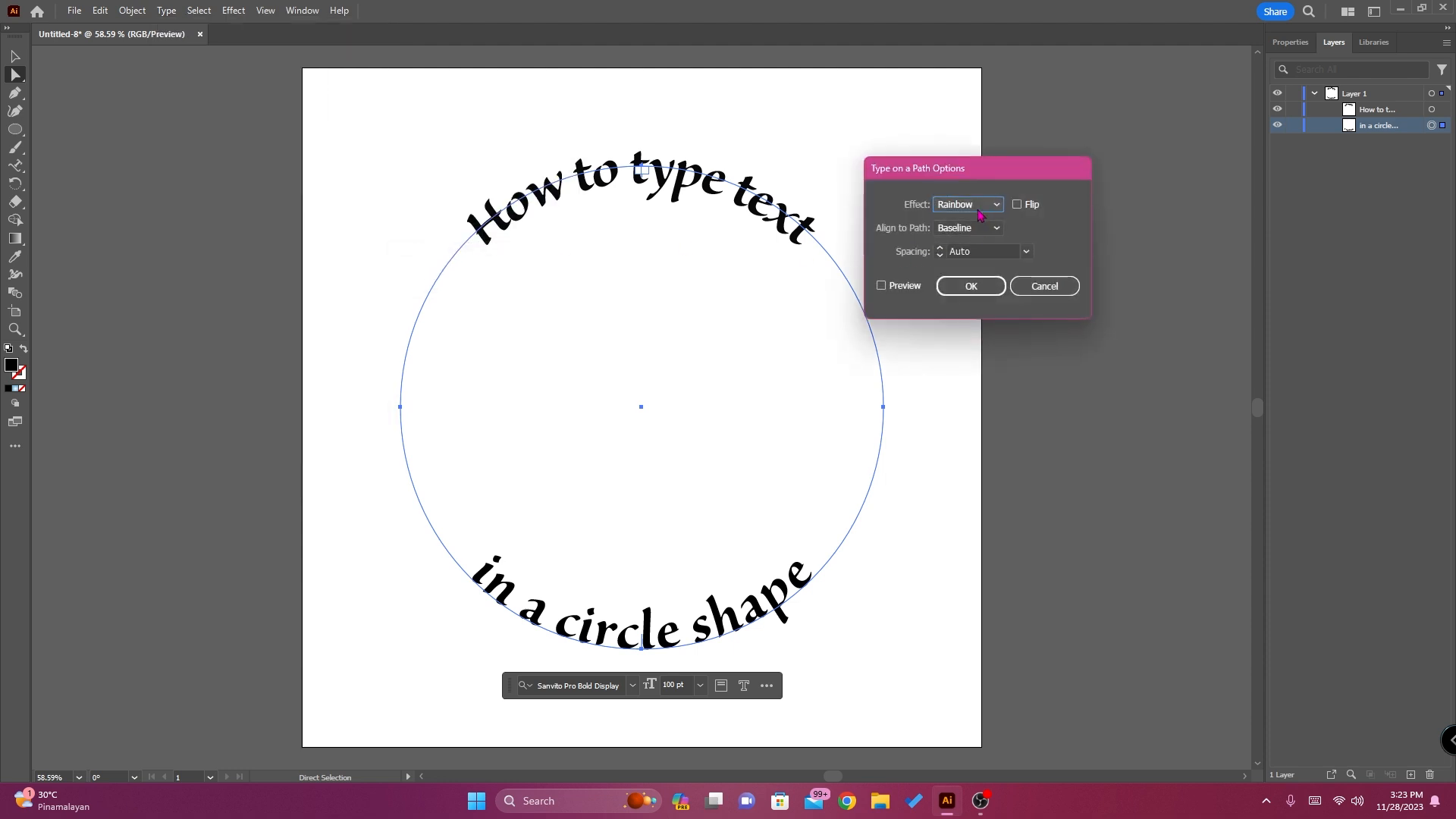
pyautogui.click(882, 287)
pyautogui.click(996, 227)
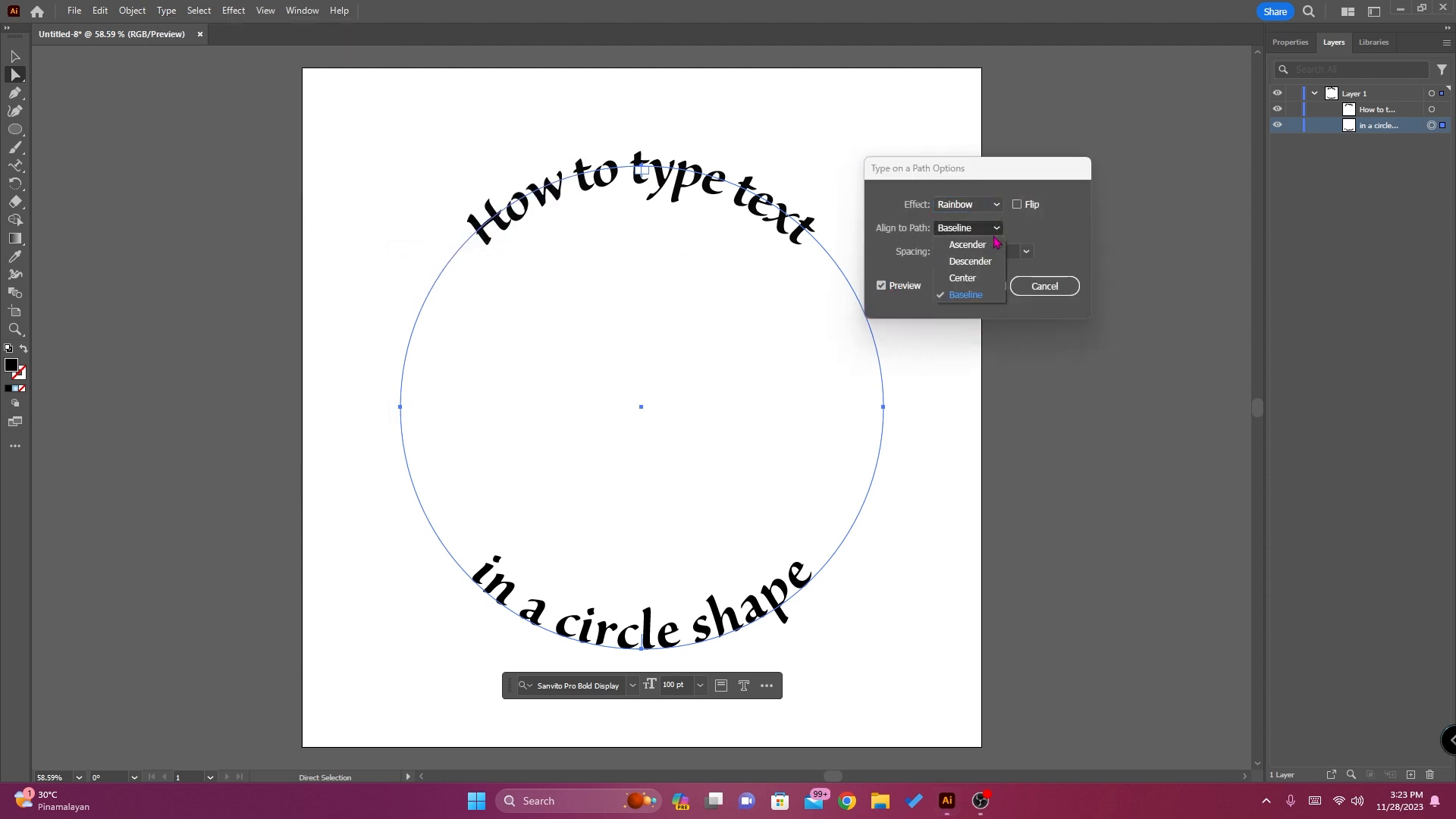
pyautogui.click(973, 280)
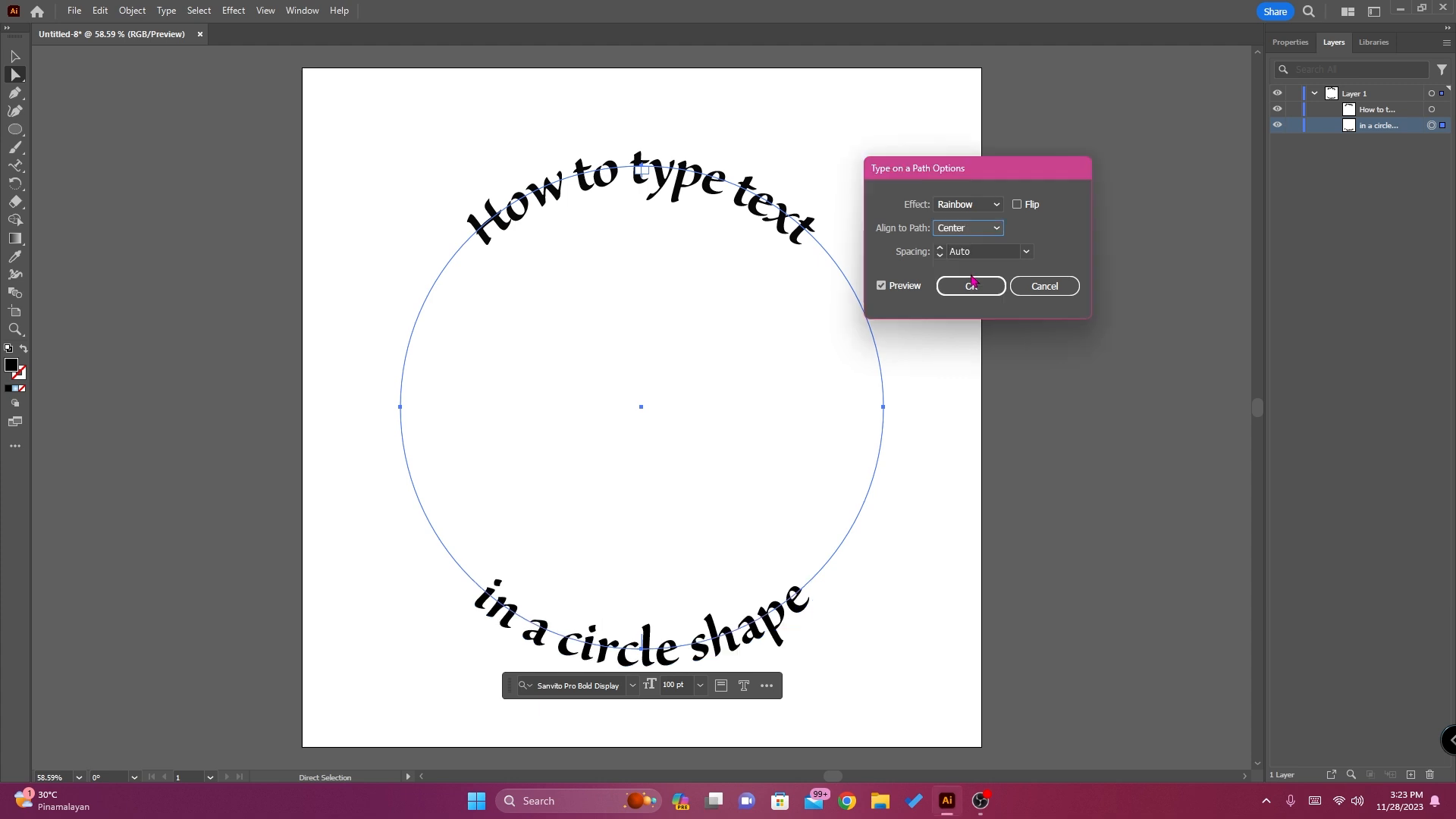
pyautogui.click(972, 283)
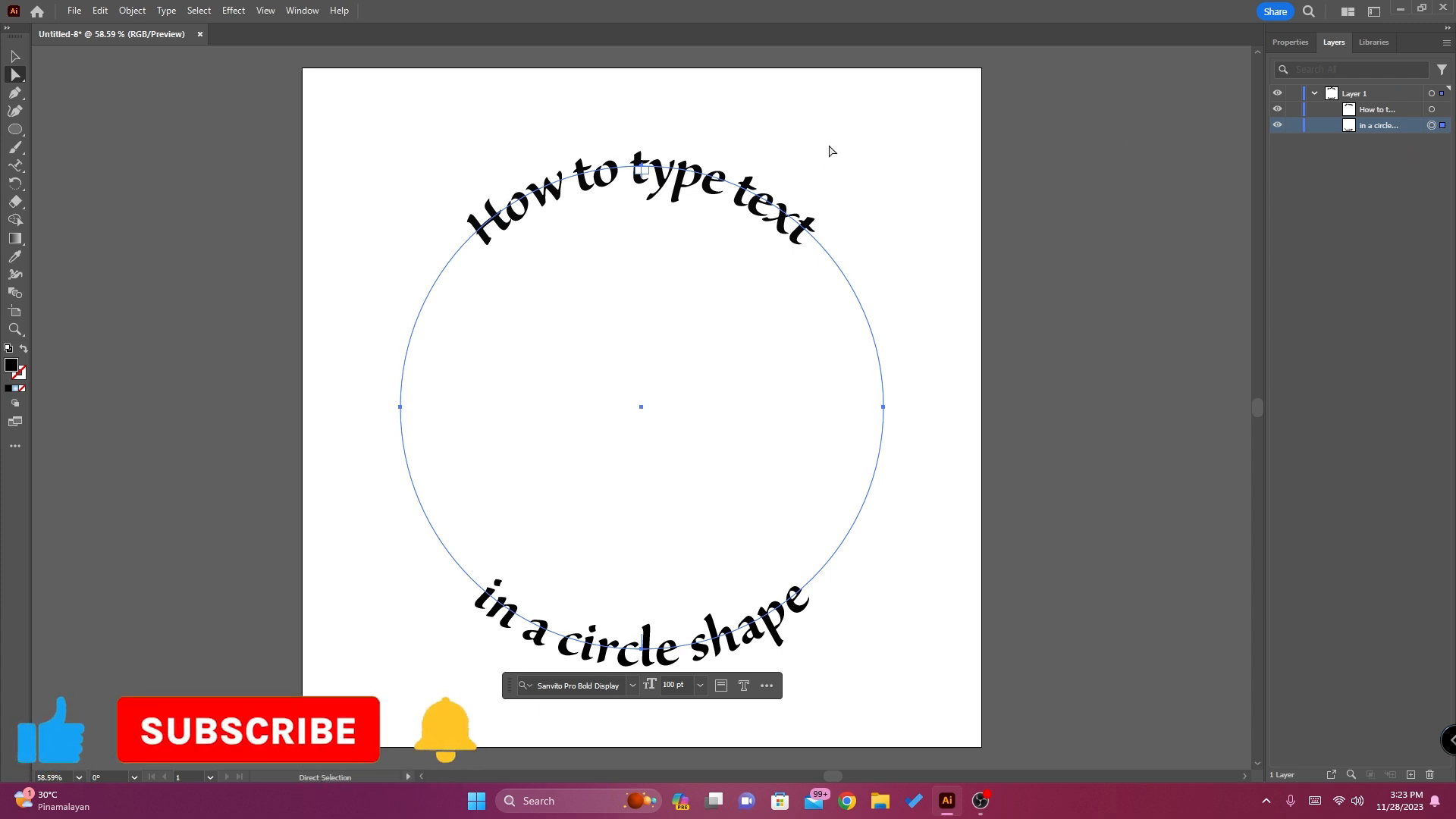
pyautogui.press('v')
pyautogui.click(161, 135)
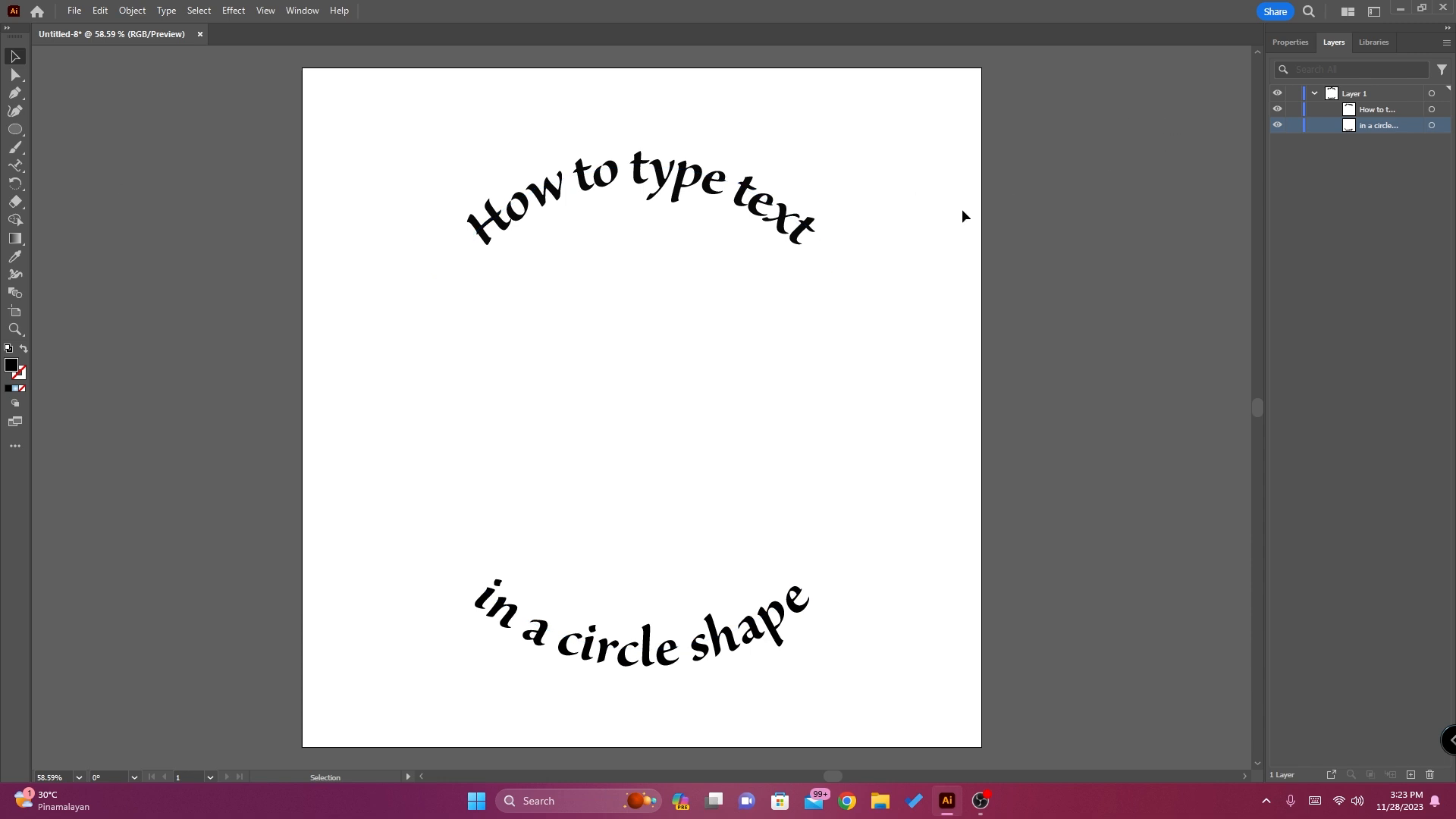
# Draw a black-filled circle about 631 px in diameter with the Ellipse tool and move it between the two curved text lines
pyautogui.click(15, 132)
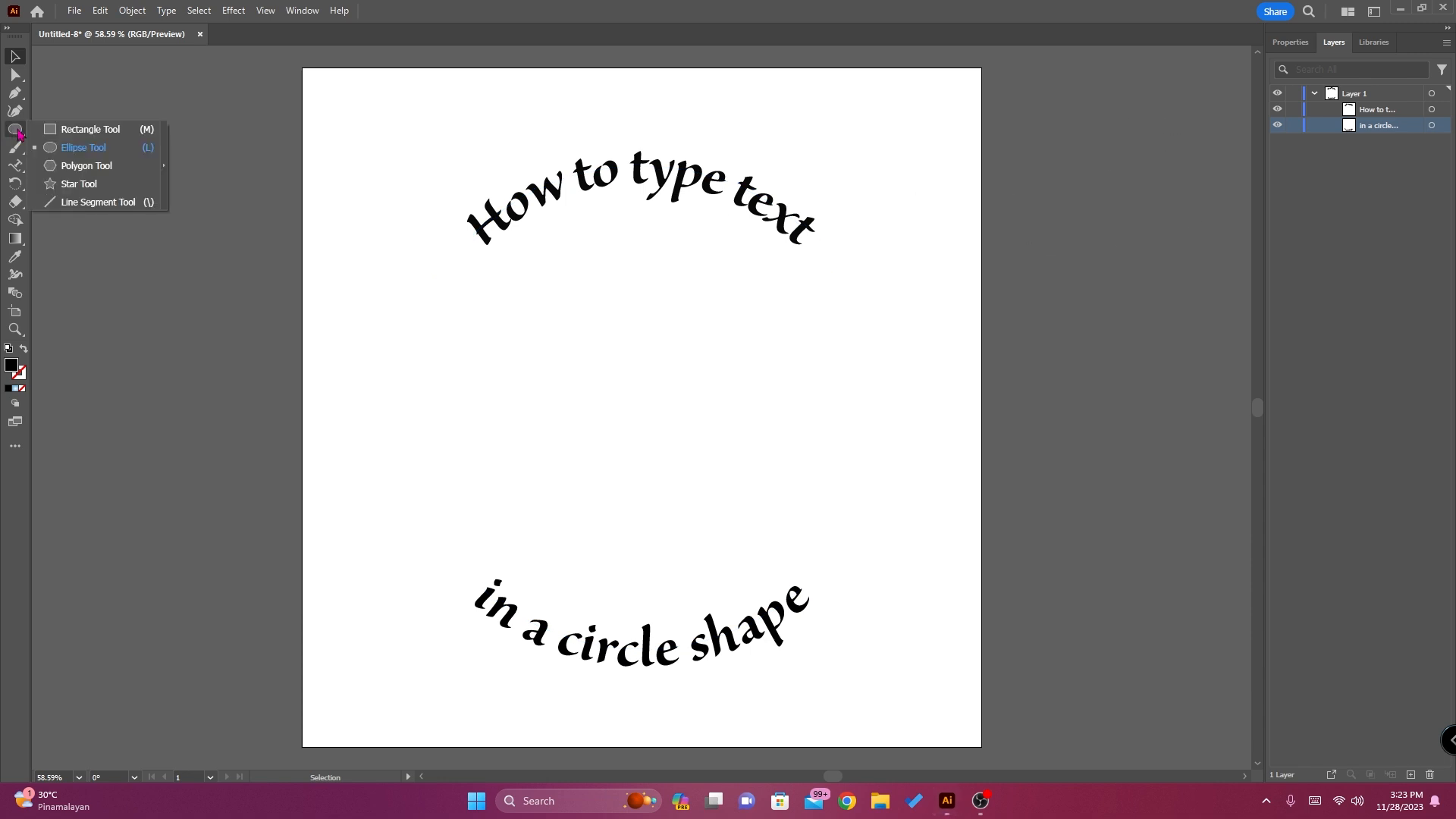
pyautogui.click(83, 147)
pyautogui.moveTo(493, 280); pyautogui.dragTo(892, 552)
pyautogui.click(15, 57)
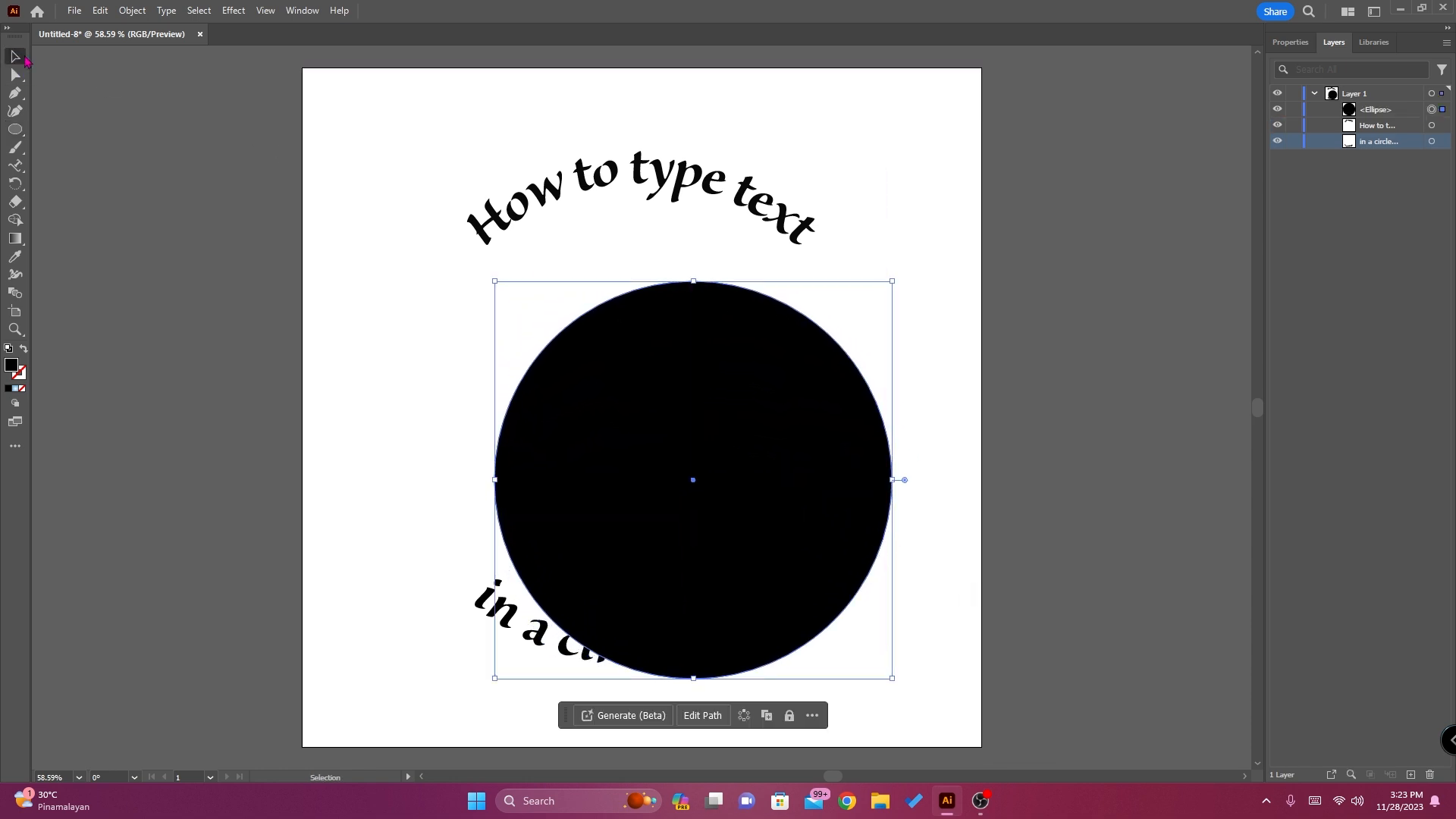
pyautogui.moveTo(769, 303); pyautogui.dragTo(717, 234)
# Align the new black circle to the vertical center of the artboard
pyautogui.click(1287, 43)
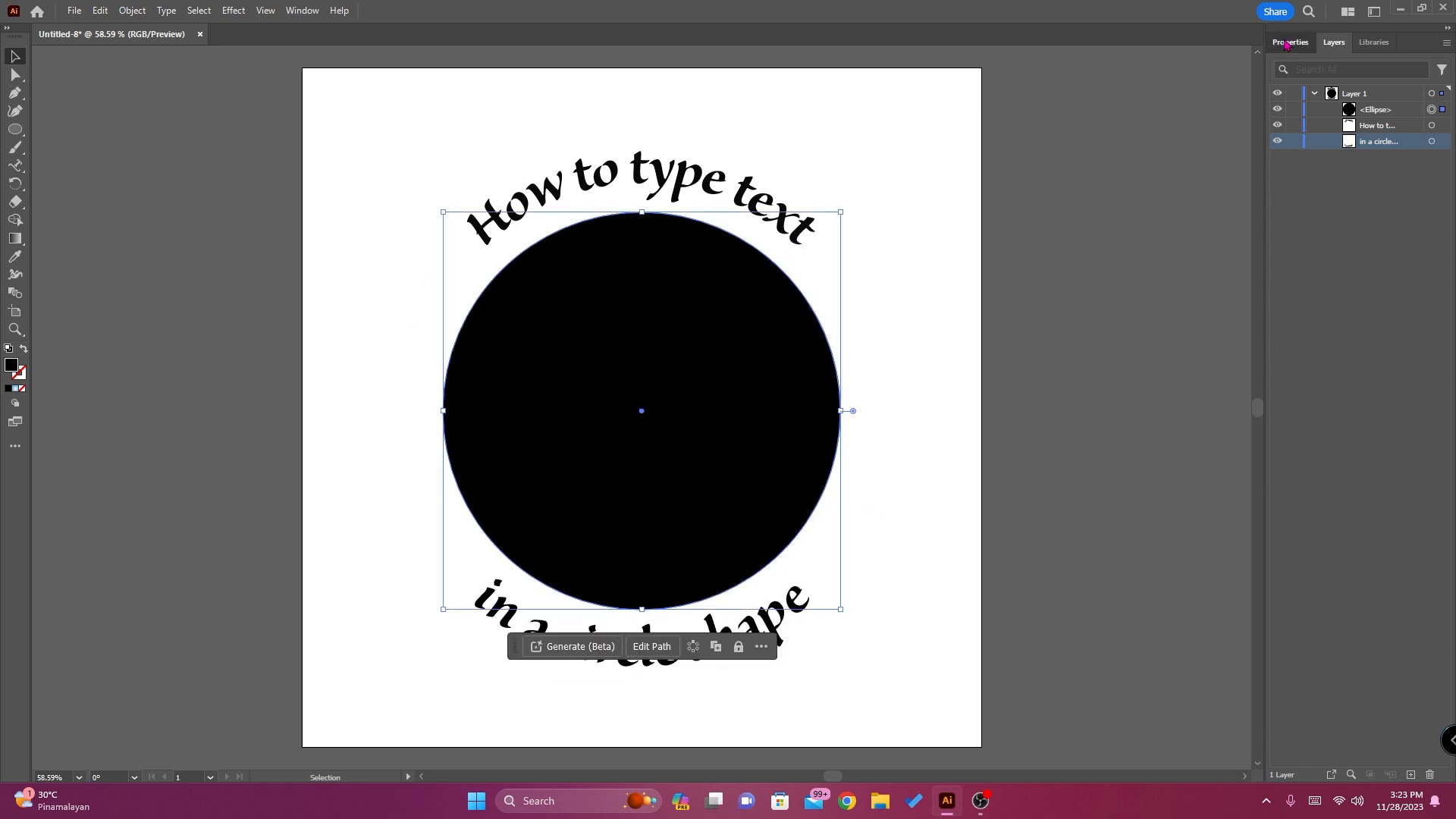
pyautogui.click(1333, 43)
pyautogui.click(1403, 114)
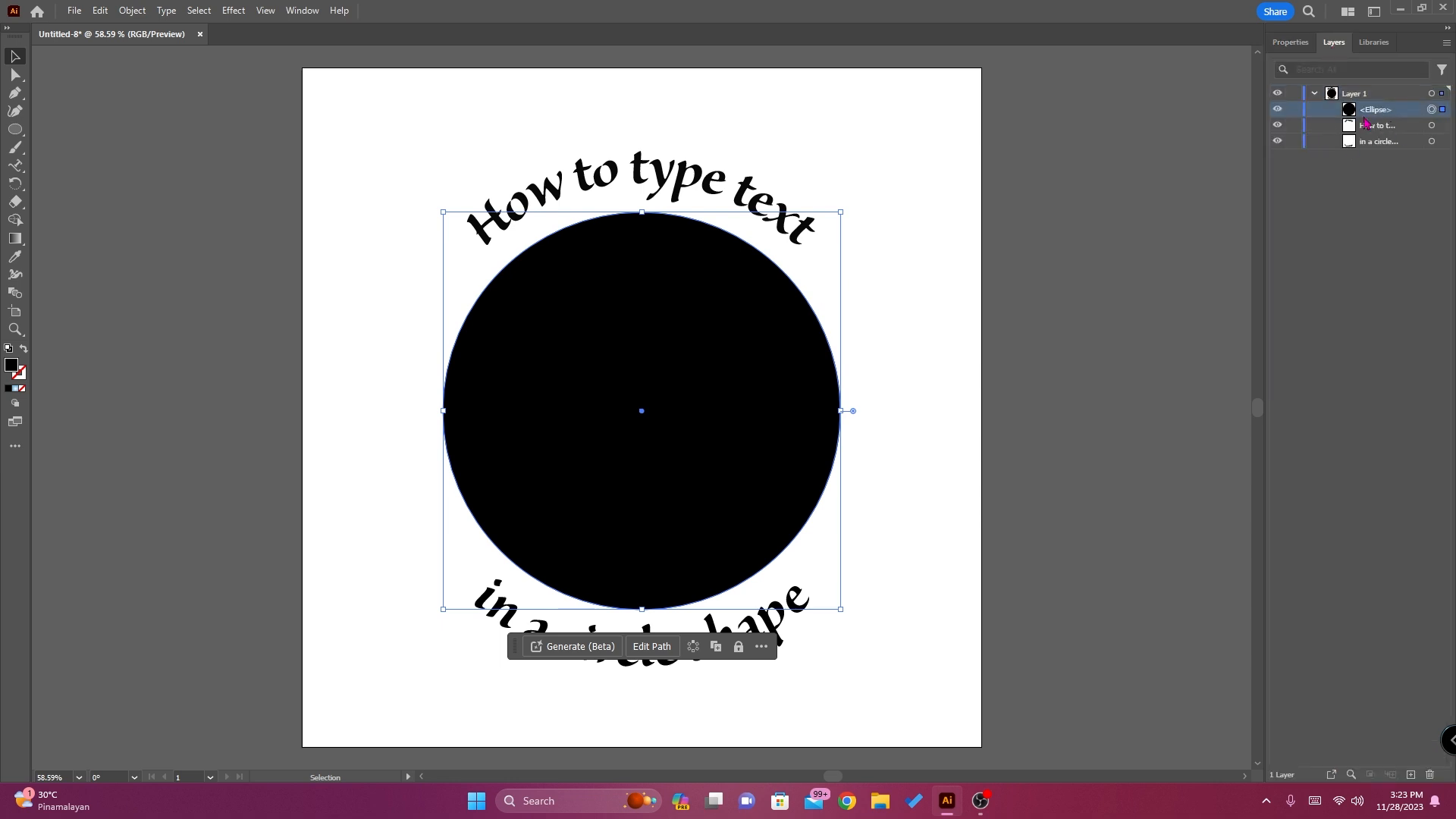
pyautogui.click(1293, 43)
pyautogui.scroll(-3, 1336, 636)
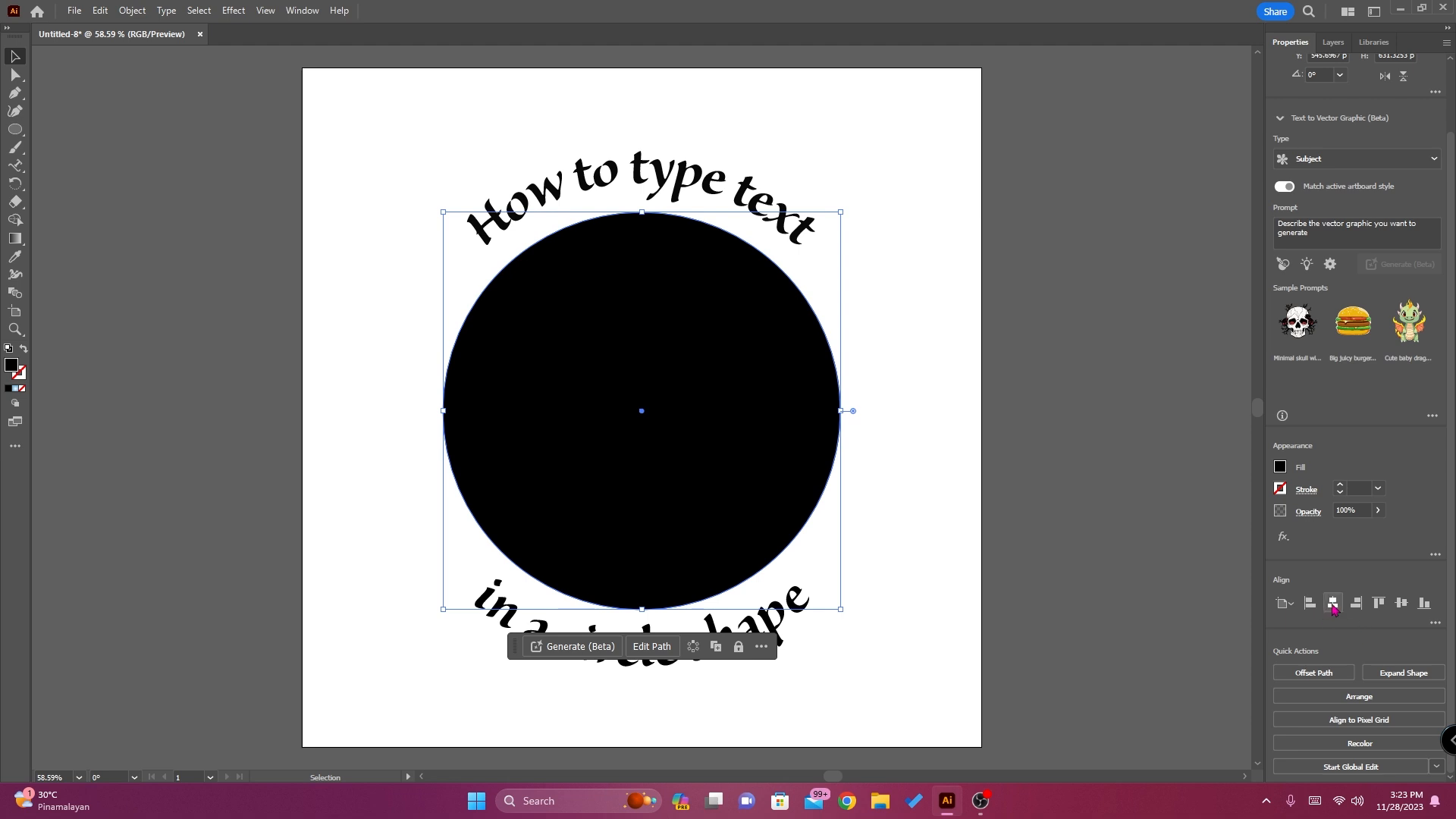
pyautogui.click(1401, 604)
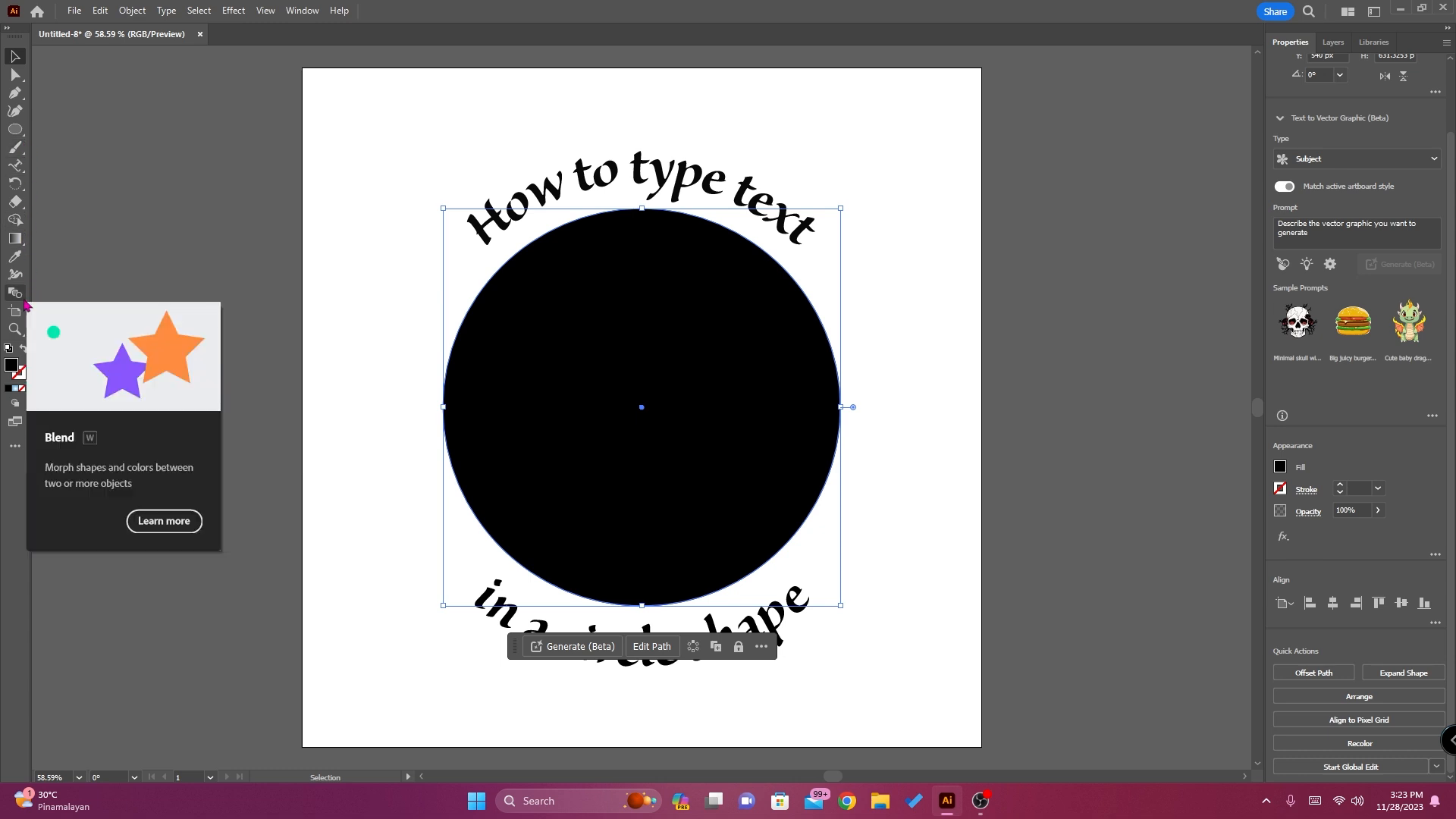
# Add the point text "AI" with the Type tool, enlarge it to about 669 pt and place it beside the black circle
pyautogui.click(17, 176)
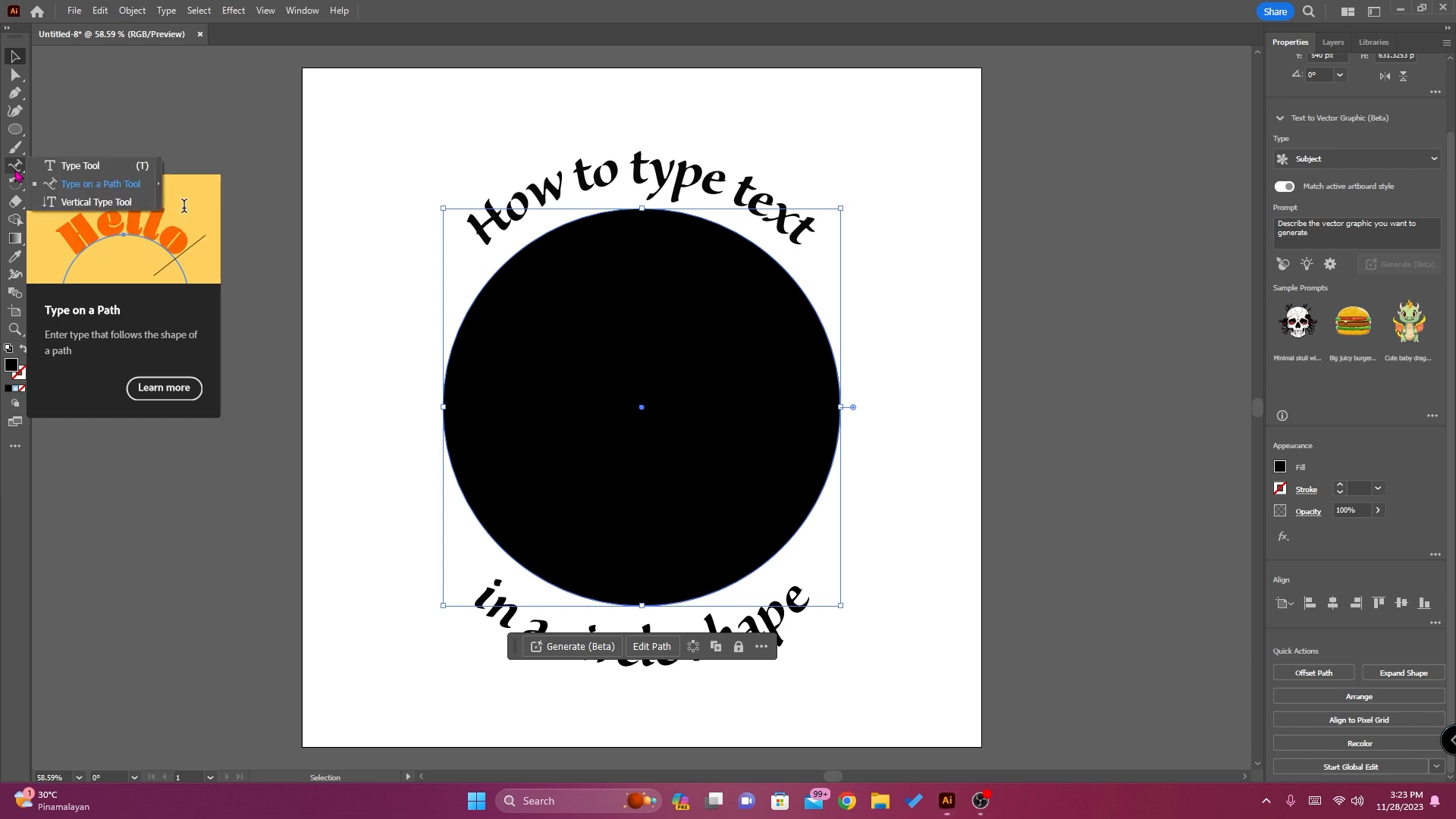
pyautogui.click(70, 166)
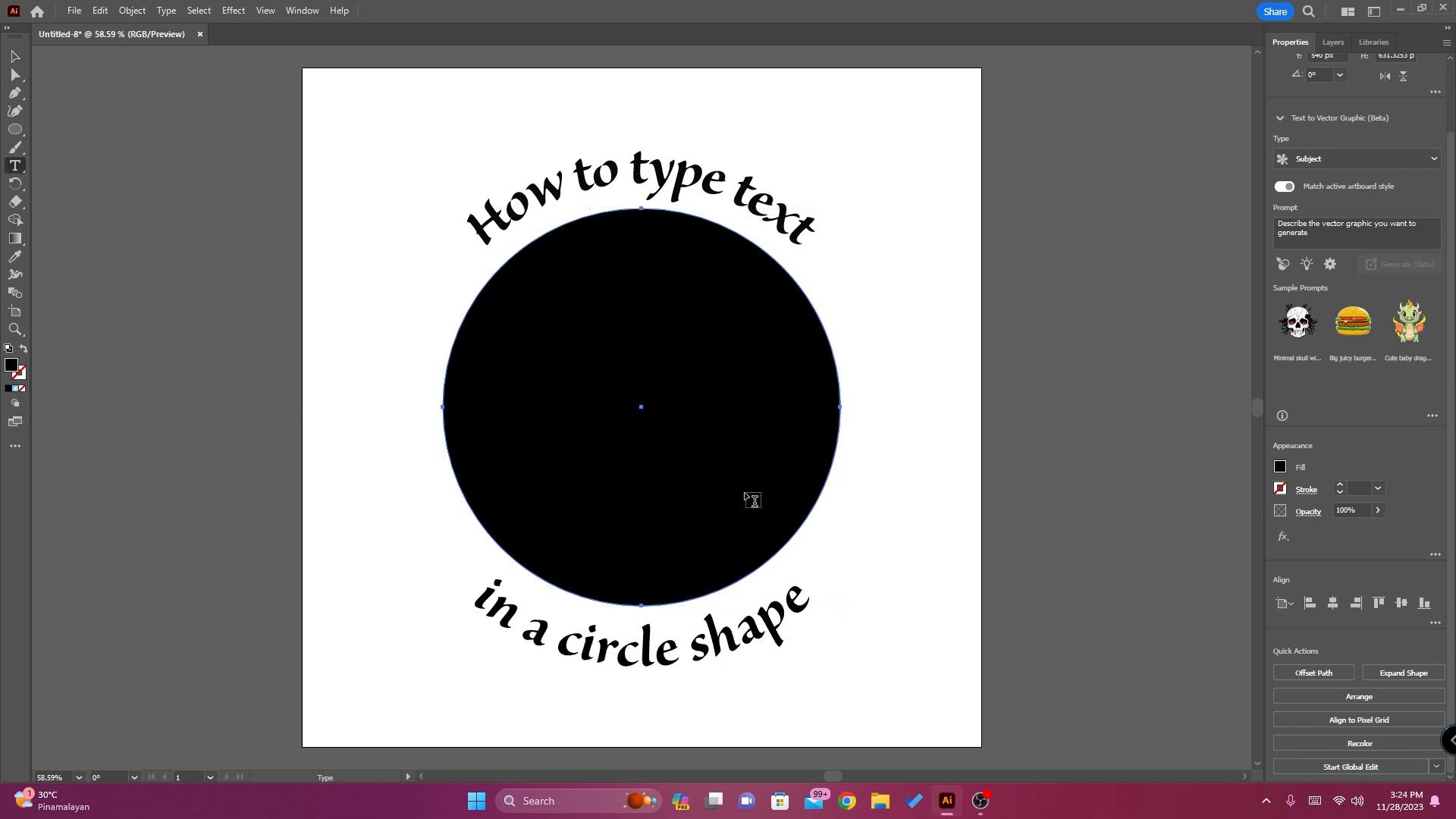
pyautogui.click(342, 317)
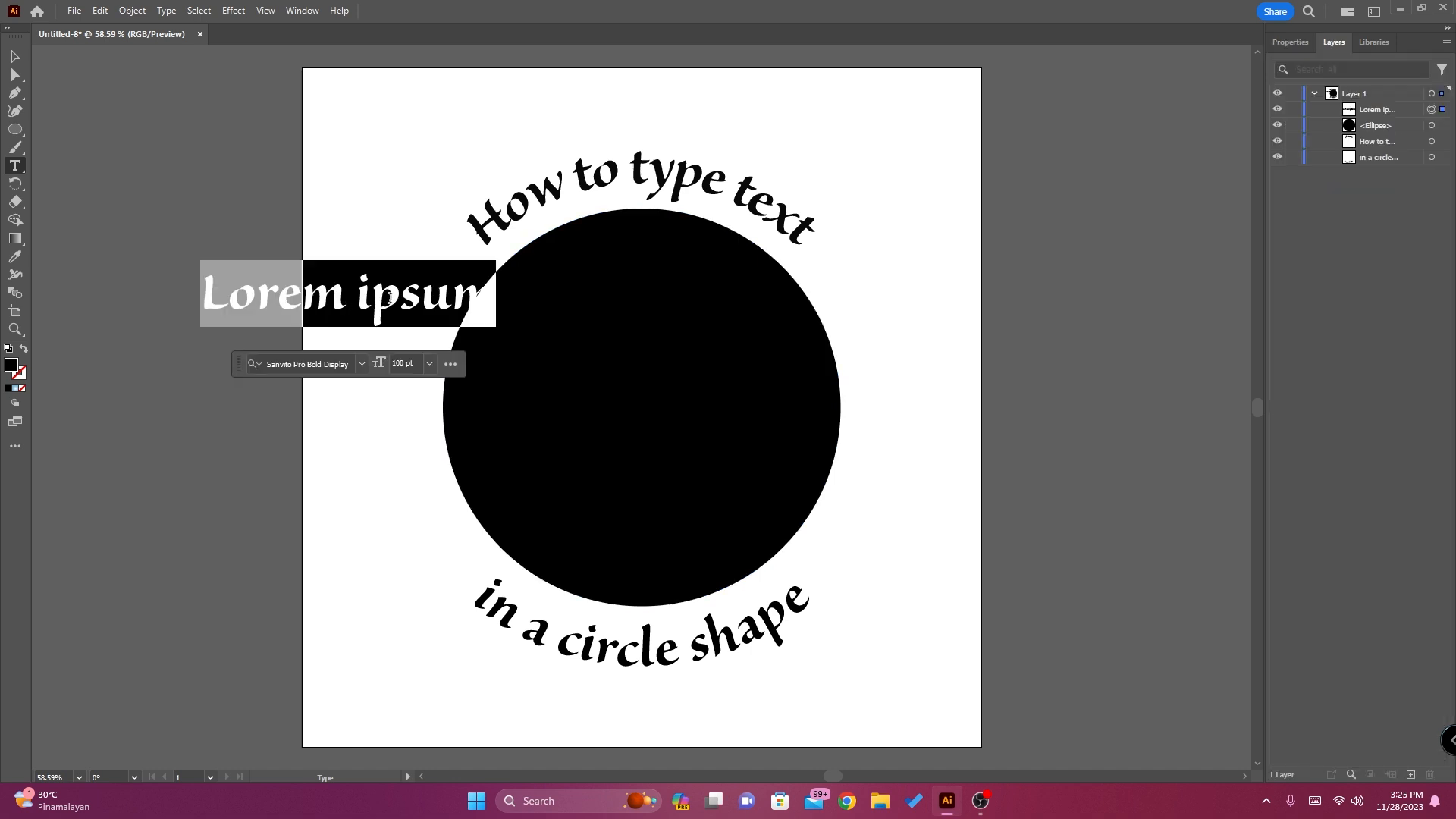
pyautogui.write('Al')
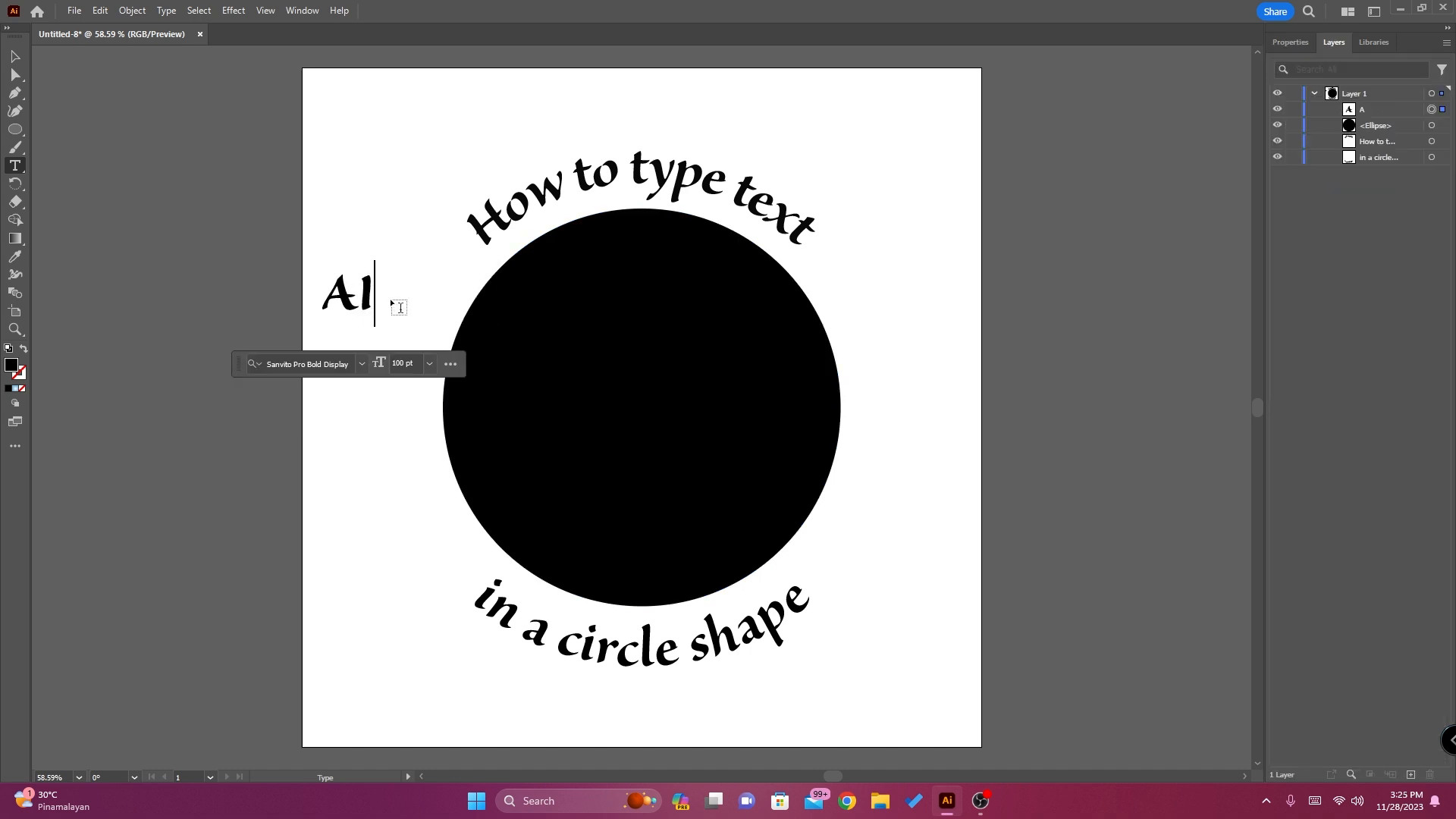
pyautogui.click(15, 57)
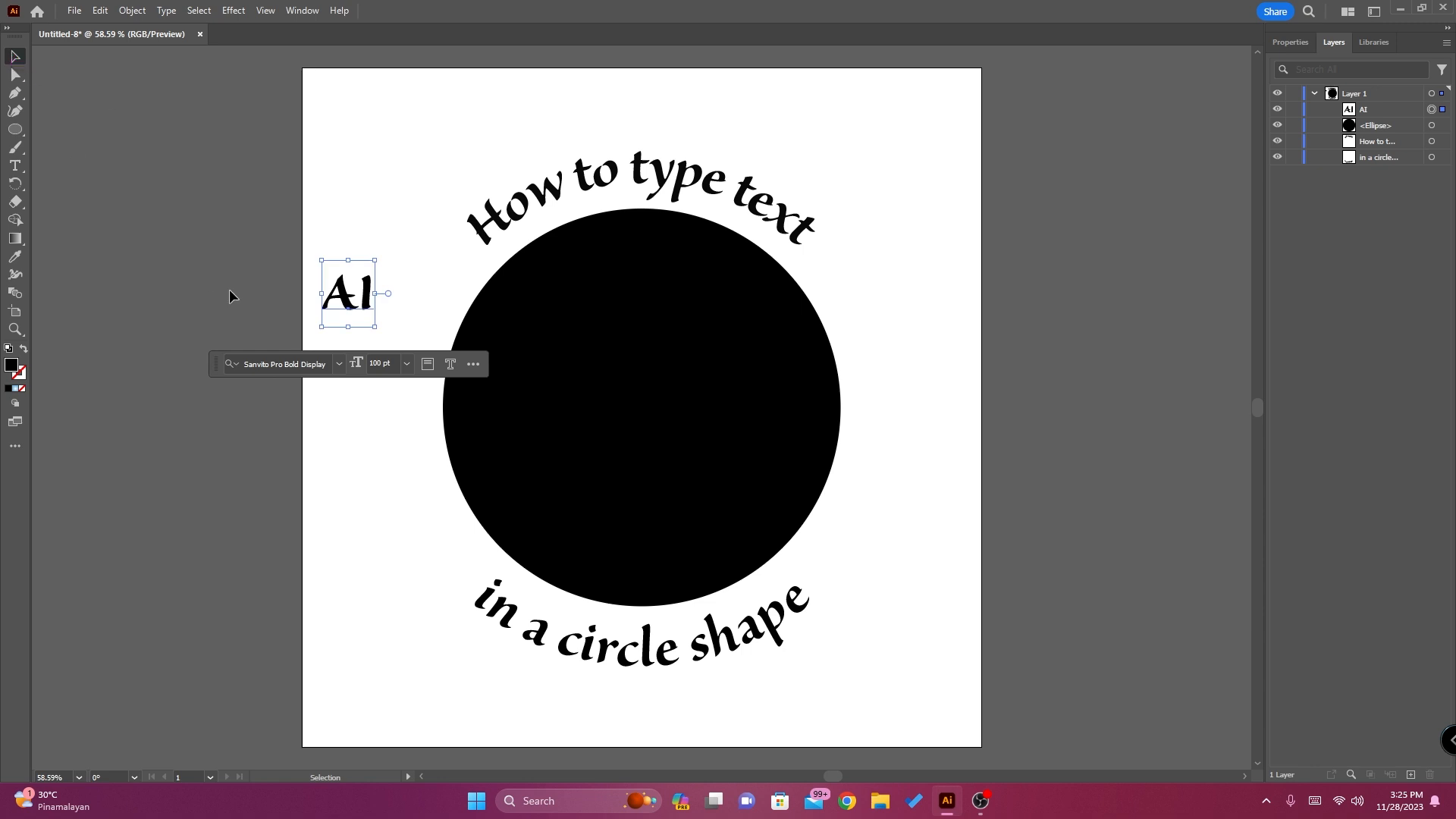
pyautogui.moveTo(376, 330); pyautogui.dragTo(805, 704)
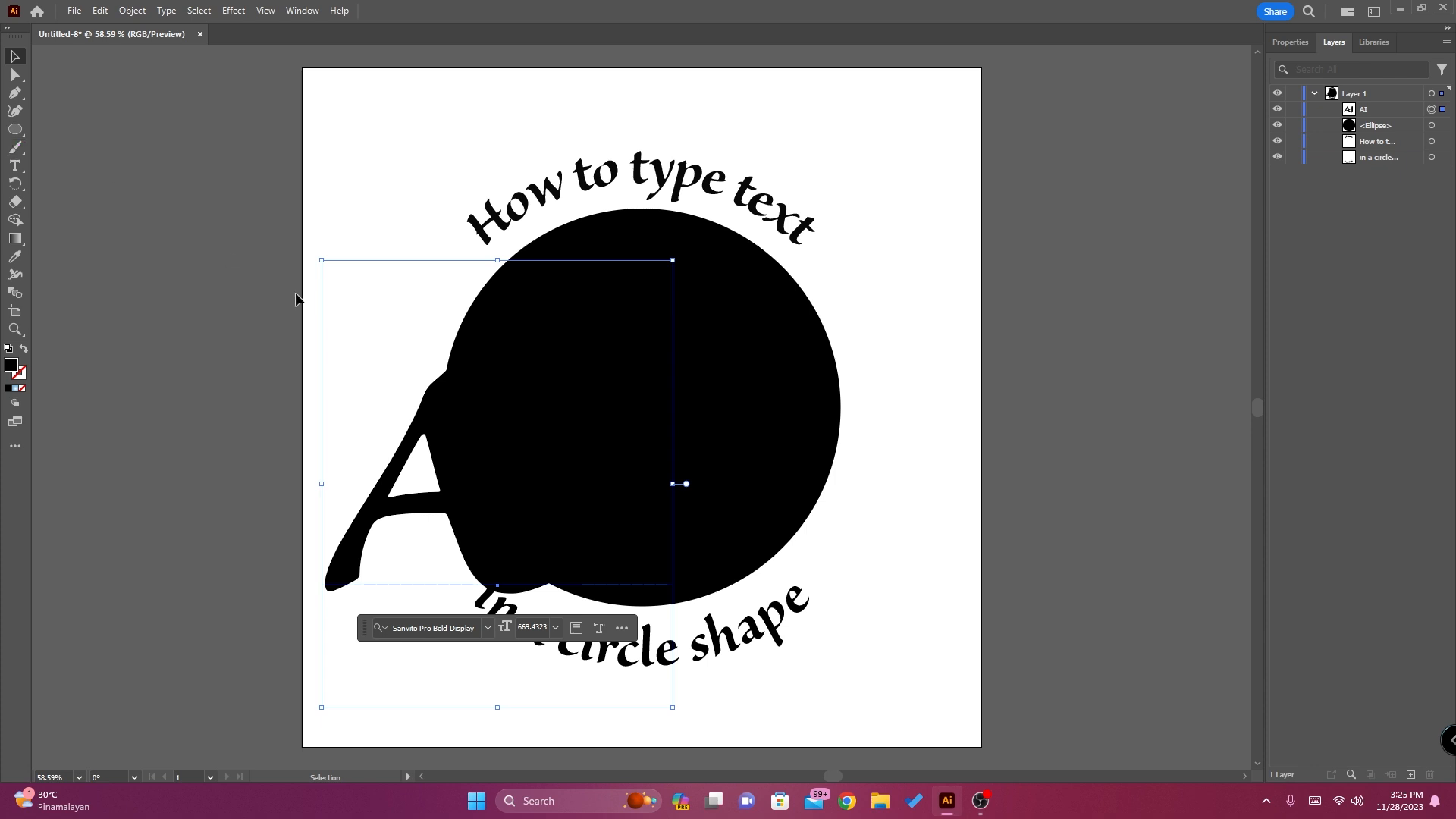
pyautogui.moveTo(426, 427); pyautogui.dragTo(228, 303)
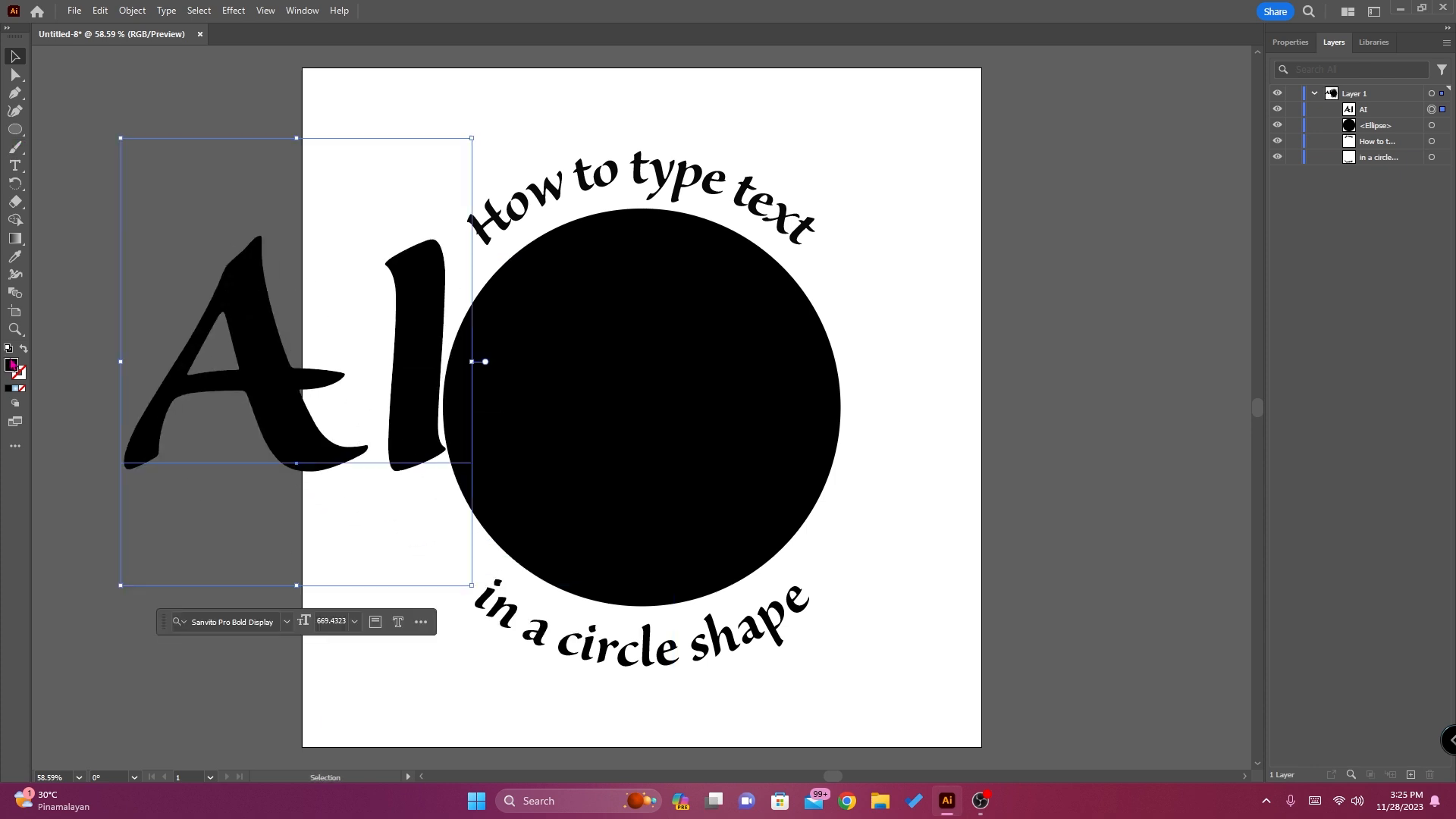
# Give the "AI" text a white fill and no stroke
pyautogui.click(23, 351)
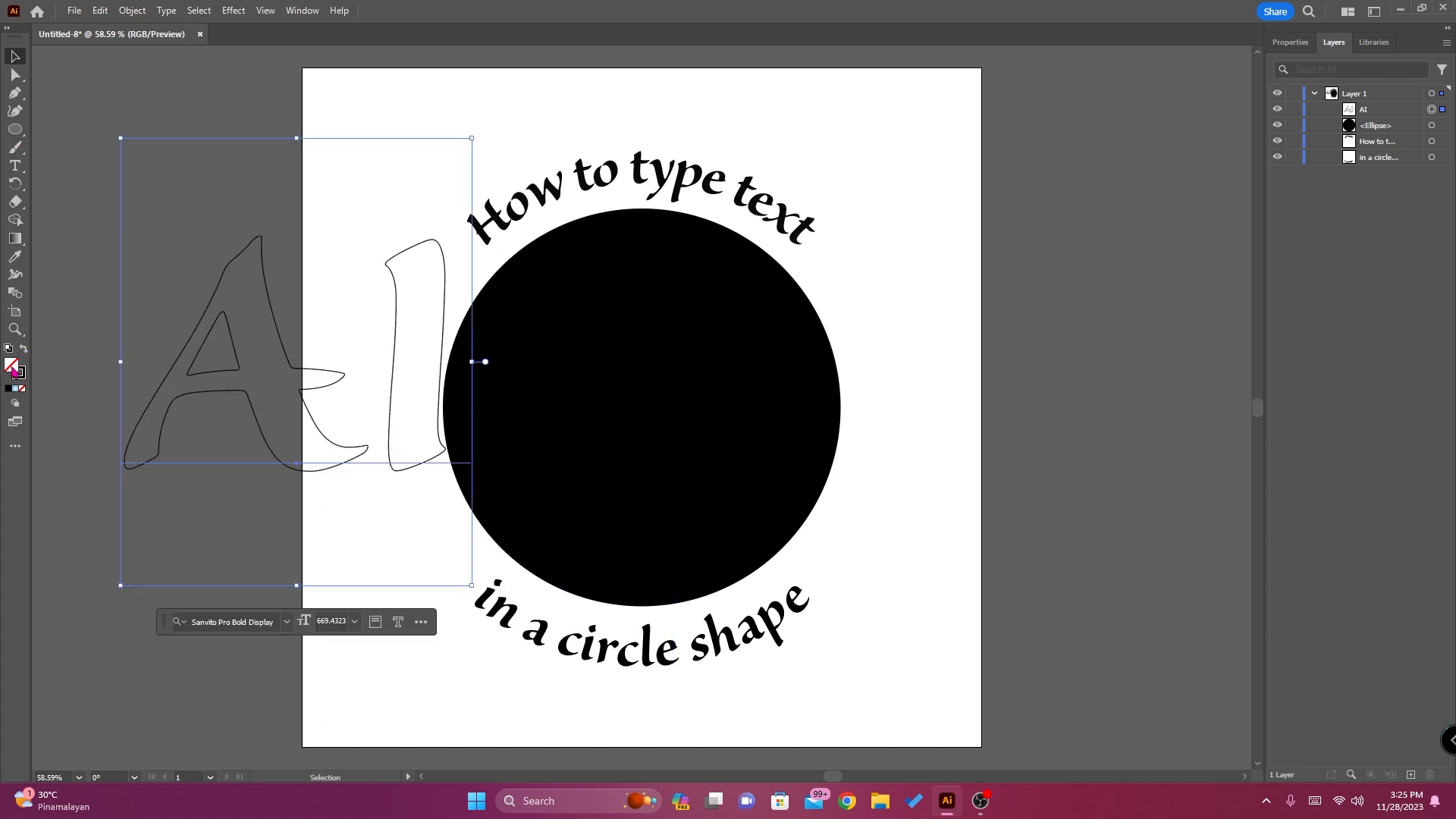
pyautogui.press('d')
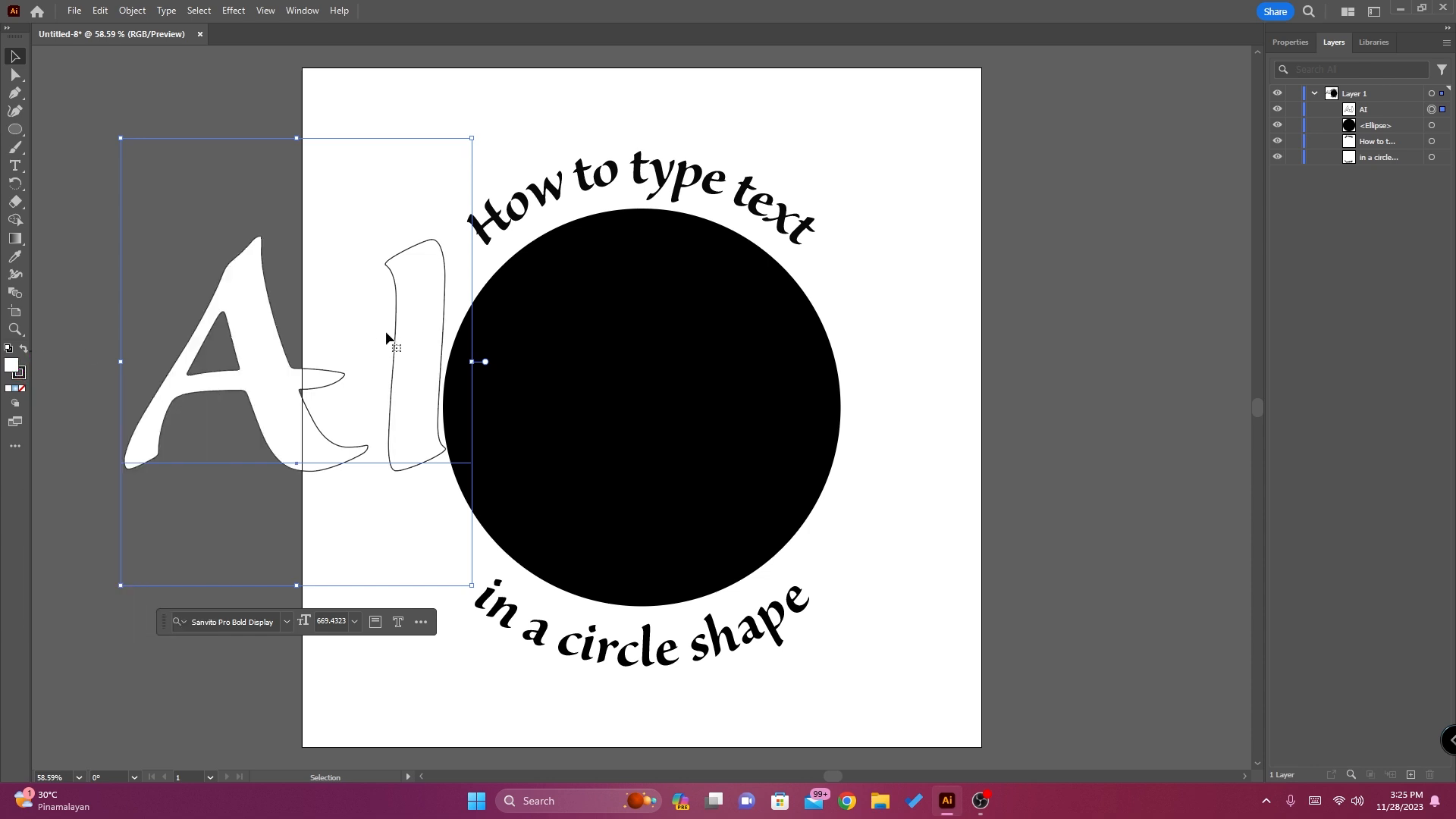
pyautogui.click(20, 383)
pyautogui.click(24, 390)
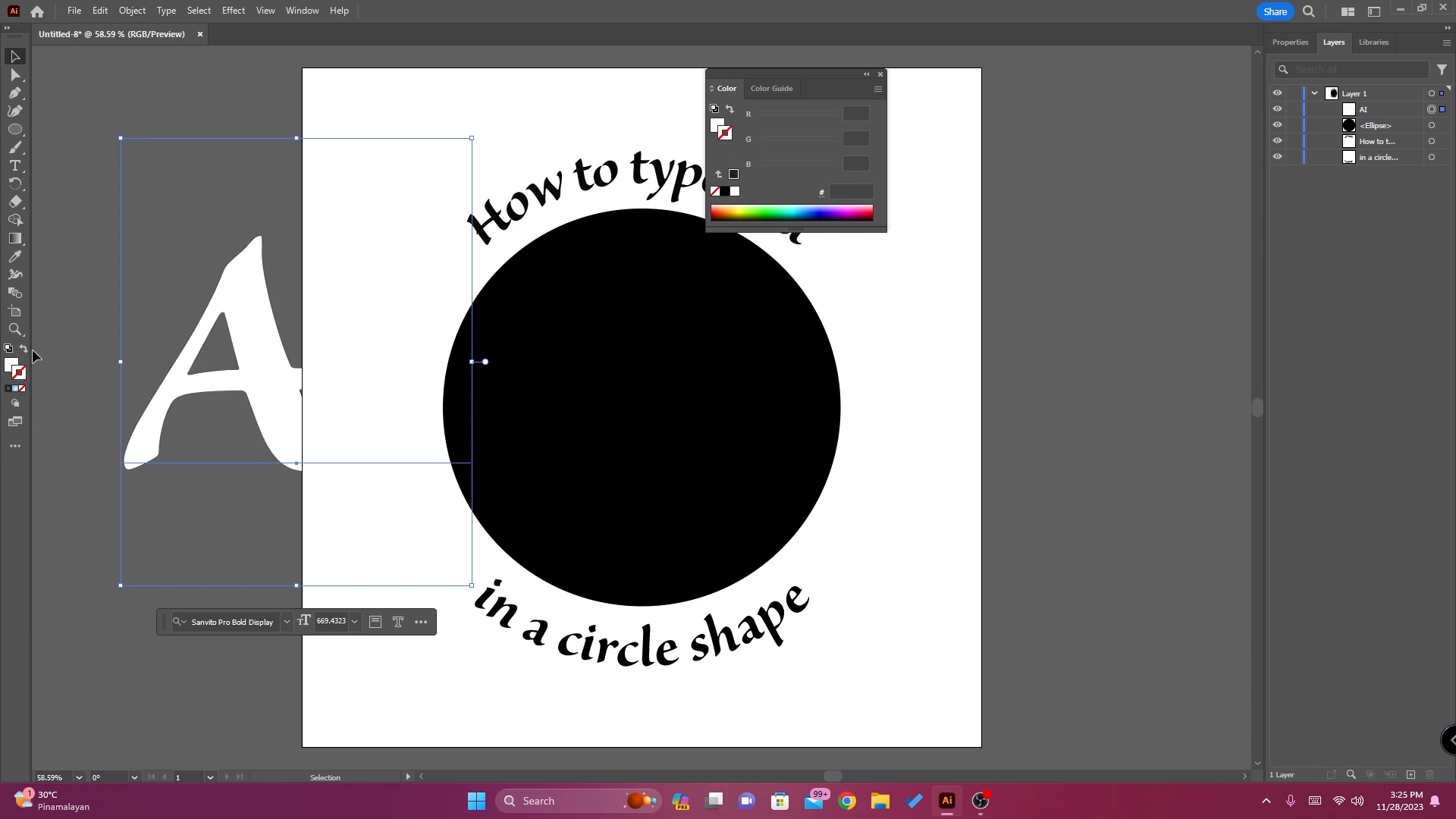
# Move the white "AI" text onto the black circle, scale it down to about 580 pt and close the floating color controls
pyautogui.moveTo(250, 307); pyautogui.dragTo(584, 346)
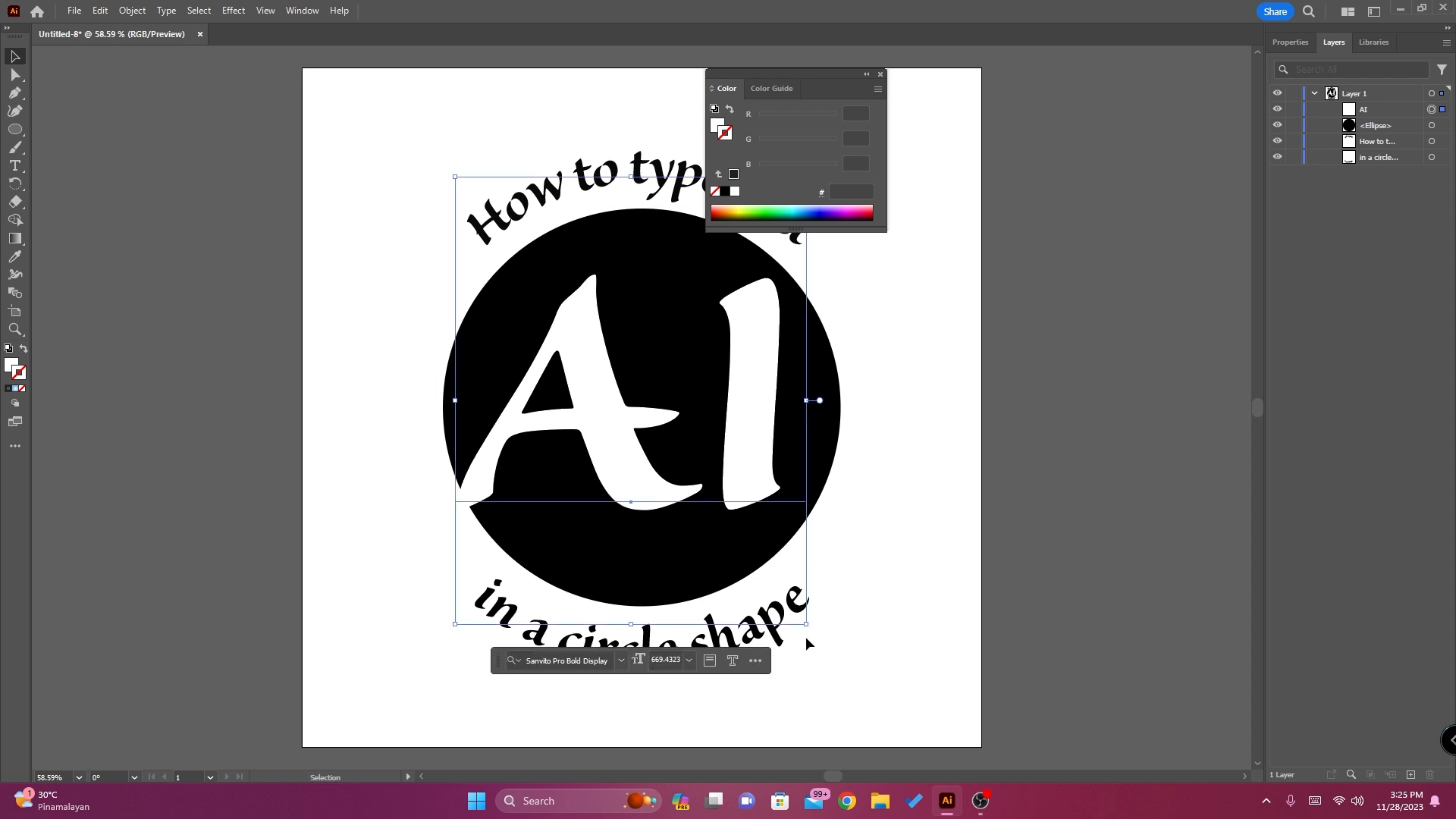
pyautogui.moveTo(807, 626); pyautogui.dragTo(766, 564)
pyautogui.moveTo(558, 324); pyautogui.dragTo(581, 346)
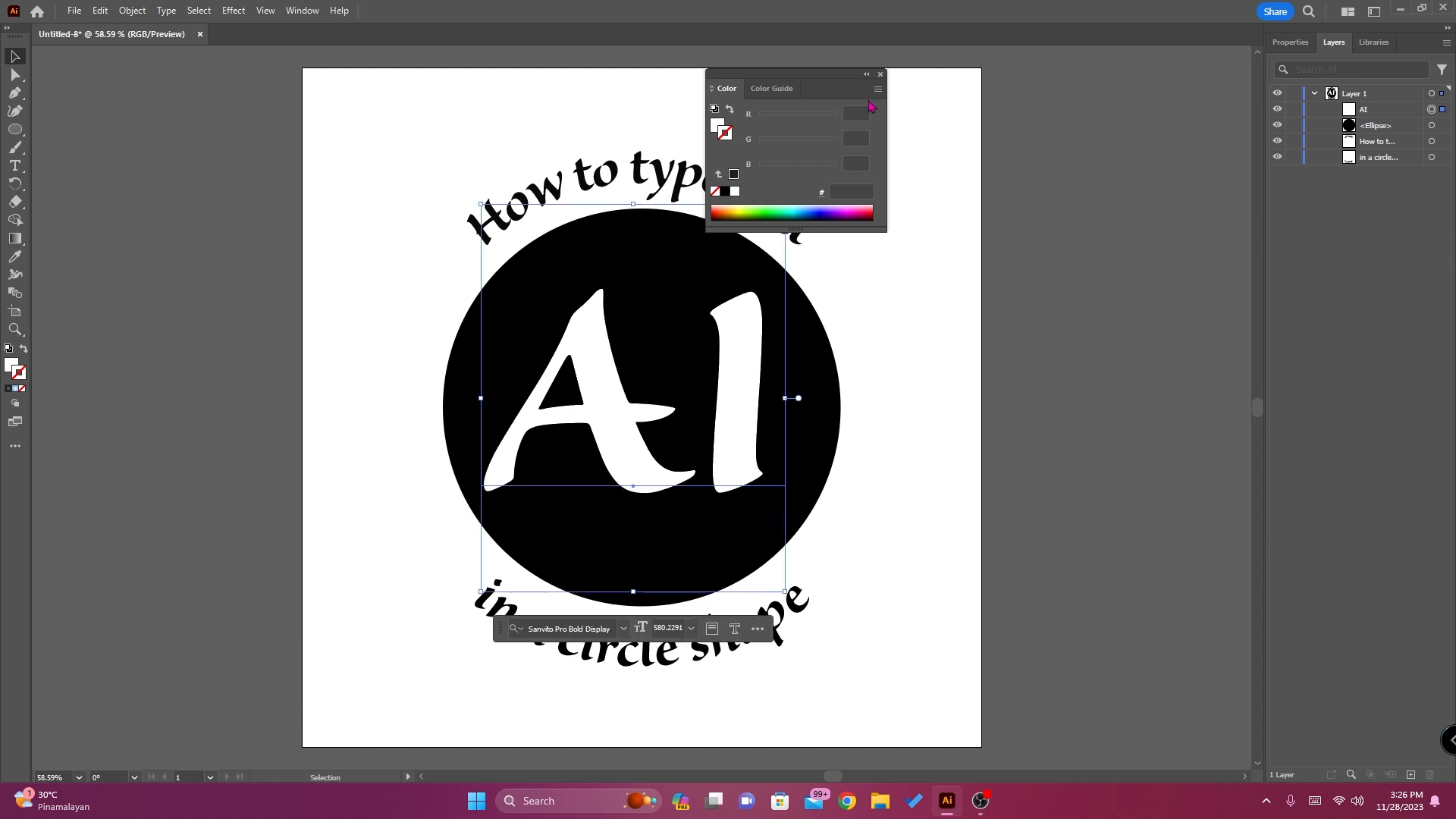
pyautogui.click(880, 75)
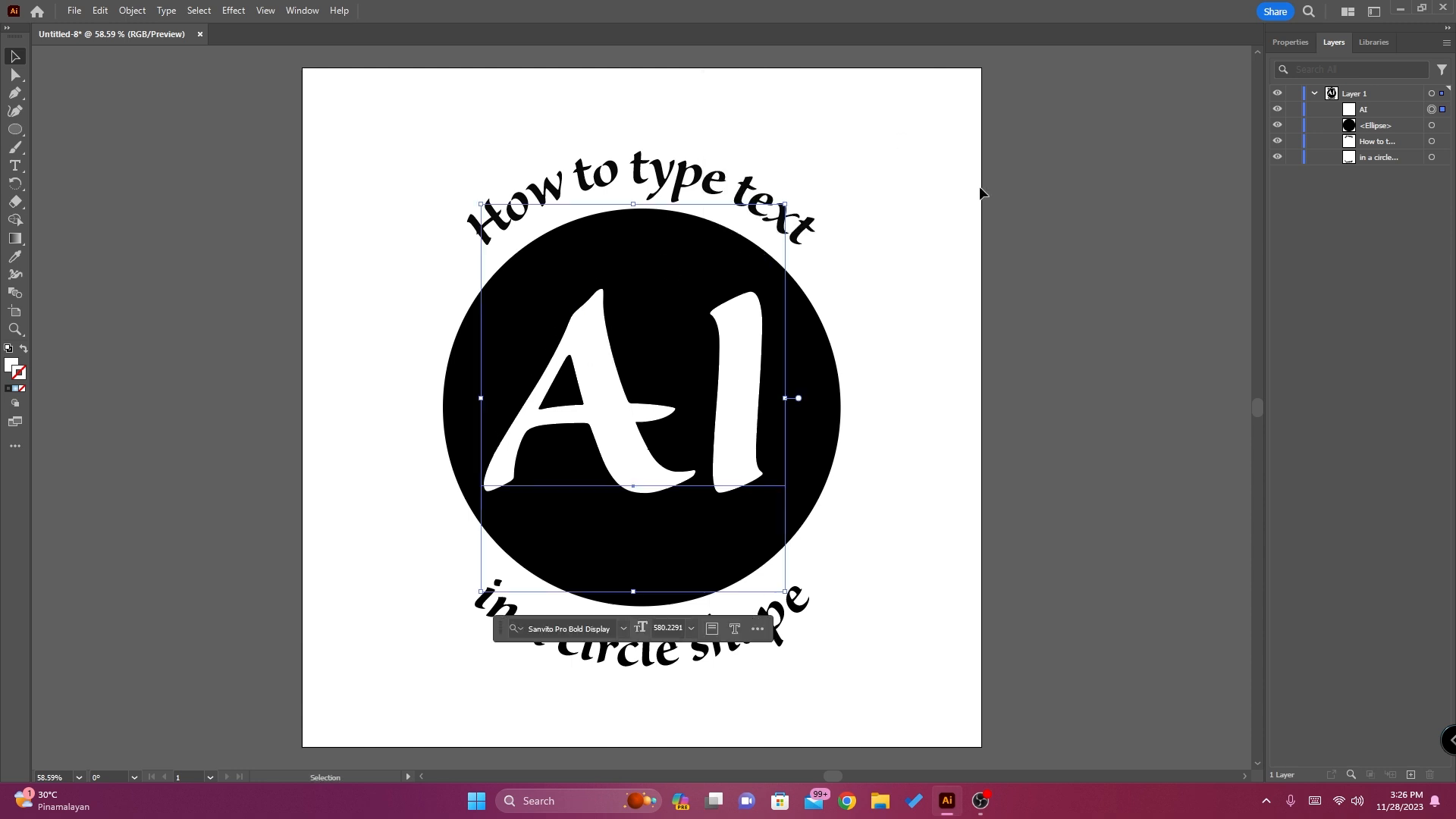
# Change the font of the "AI" text to 215000E
pyautogui.click(1302, 45)
pyautogui.scroll(-3, 1401, 574)
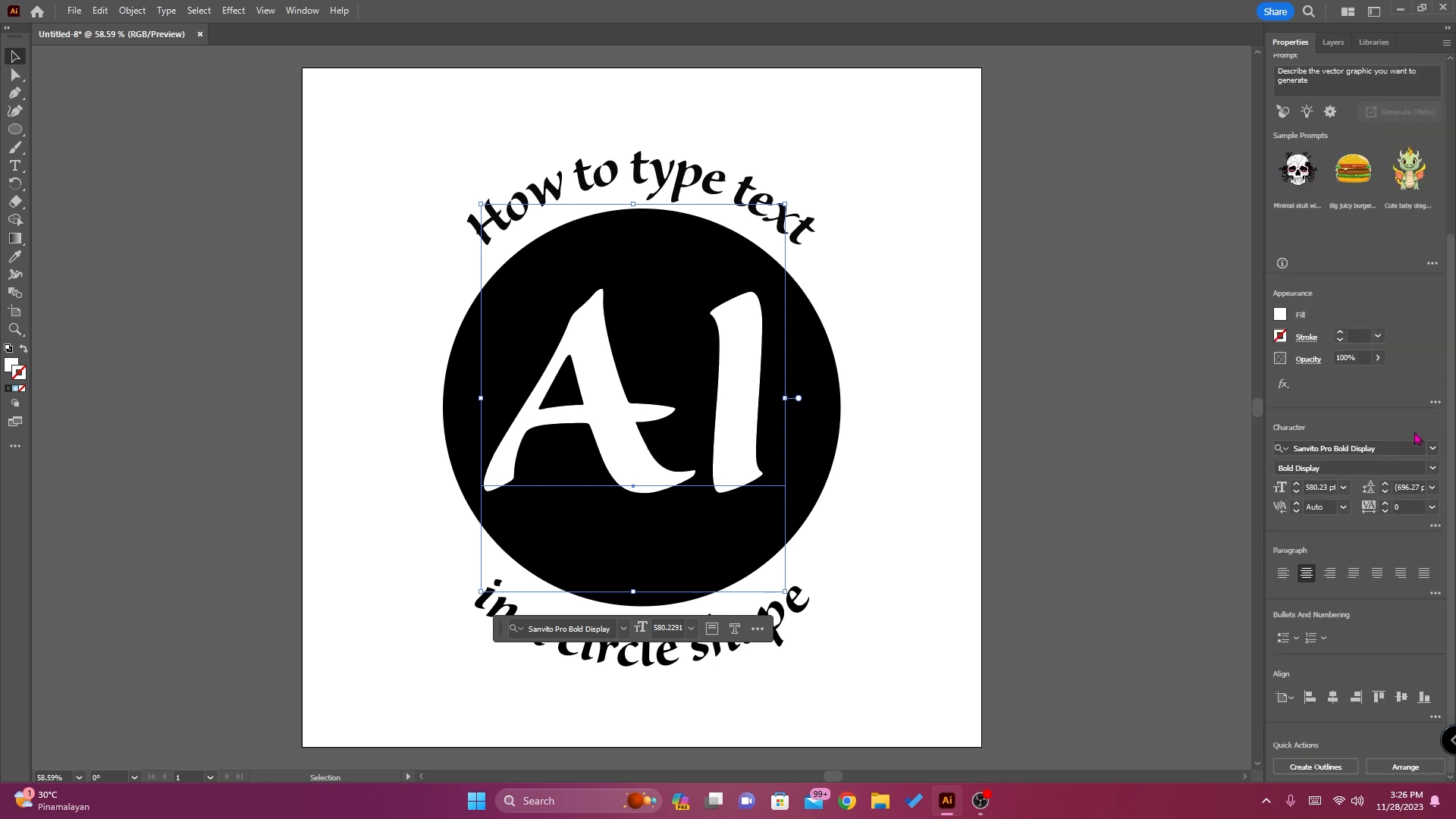
pyautogui.click(1432, 448)
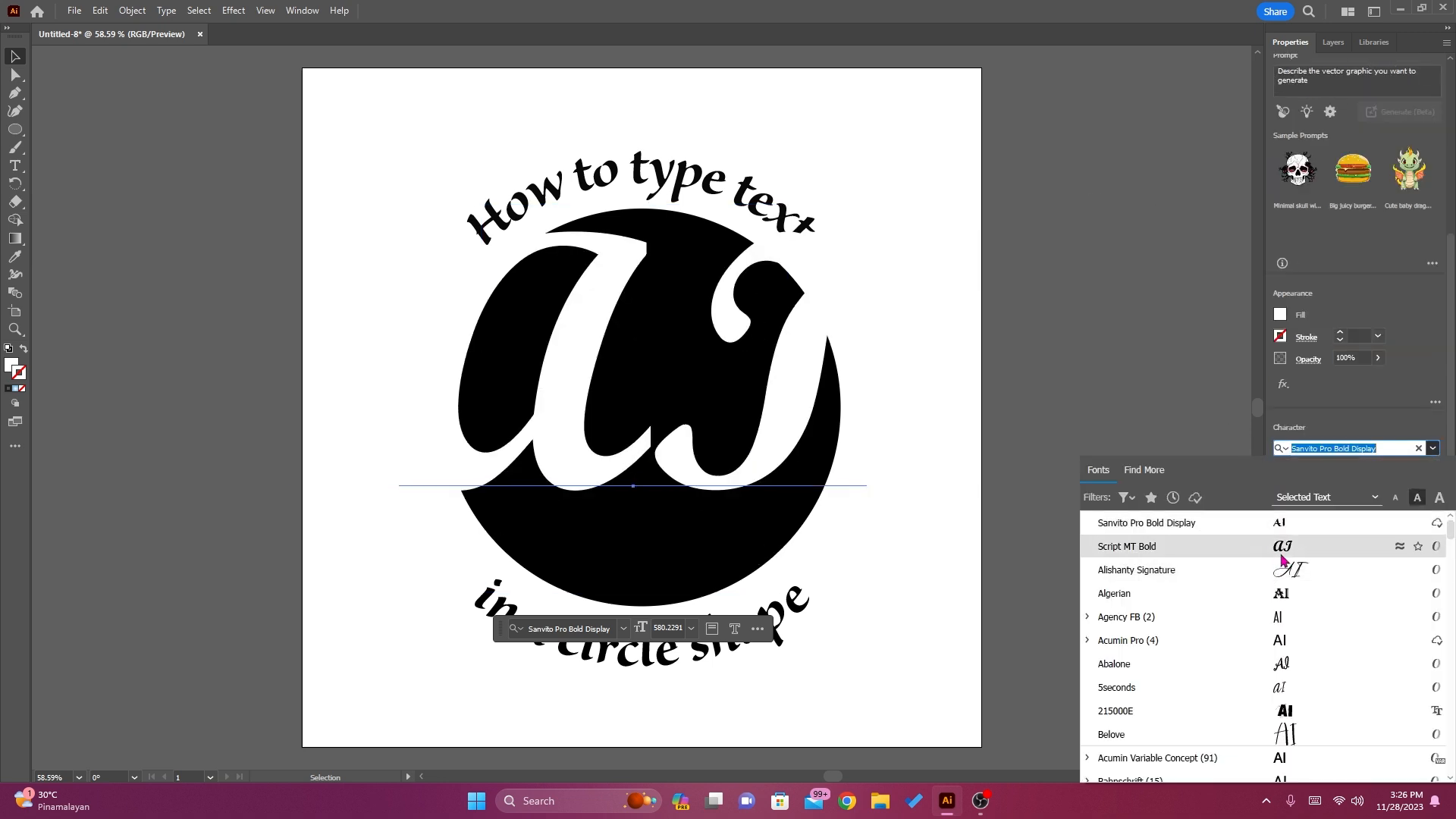
pyautogui.scroll(-2, 1317, 689)
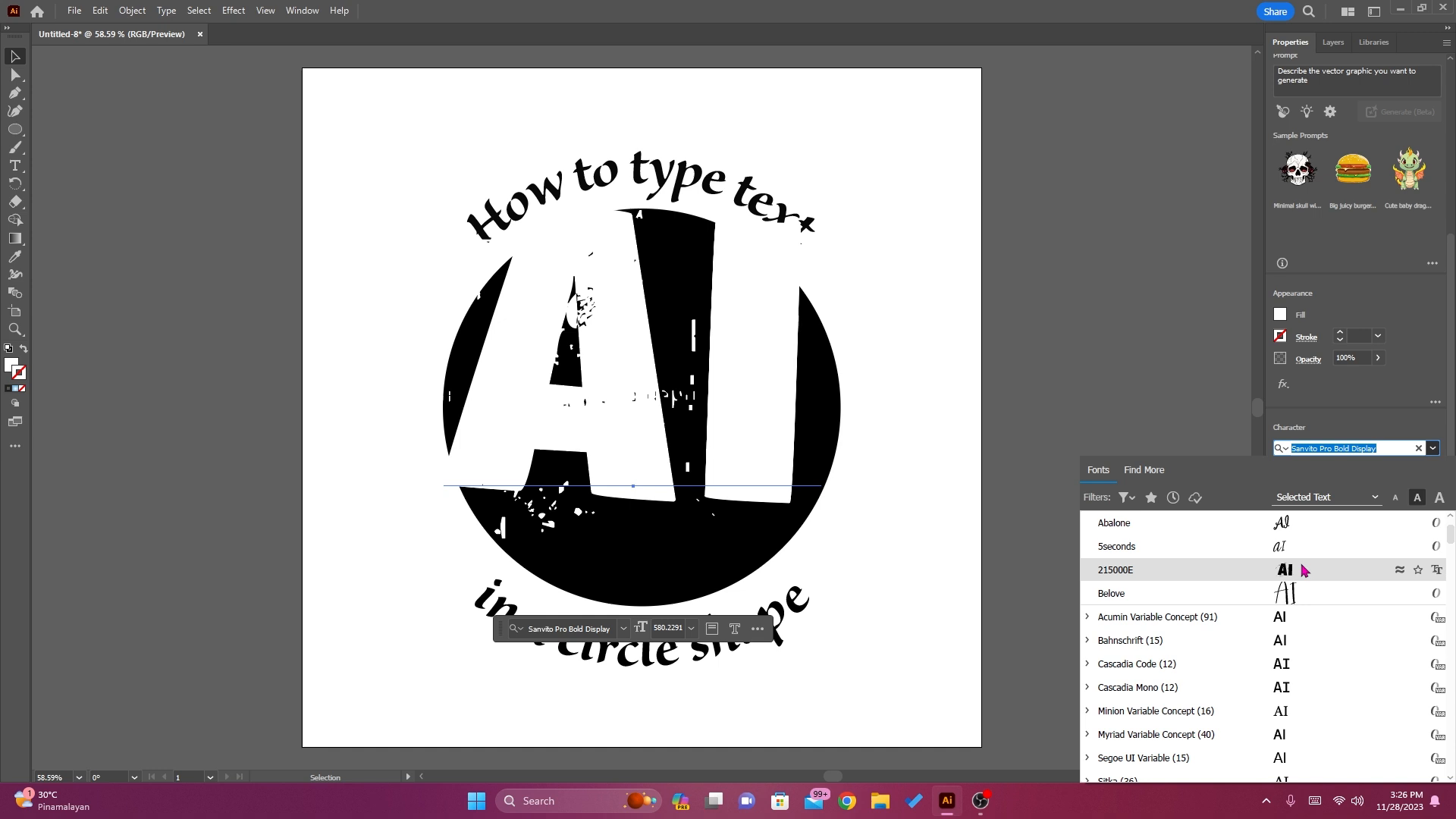
pyautogui.click(1304, 570)
# Scale down and reposition the "AI" text so that it sits centered inside the black circle
pyautogui.moveTo(614, 342); pyautogui.dragTo(617, 412)
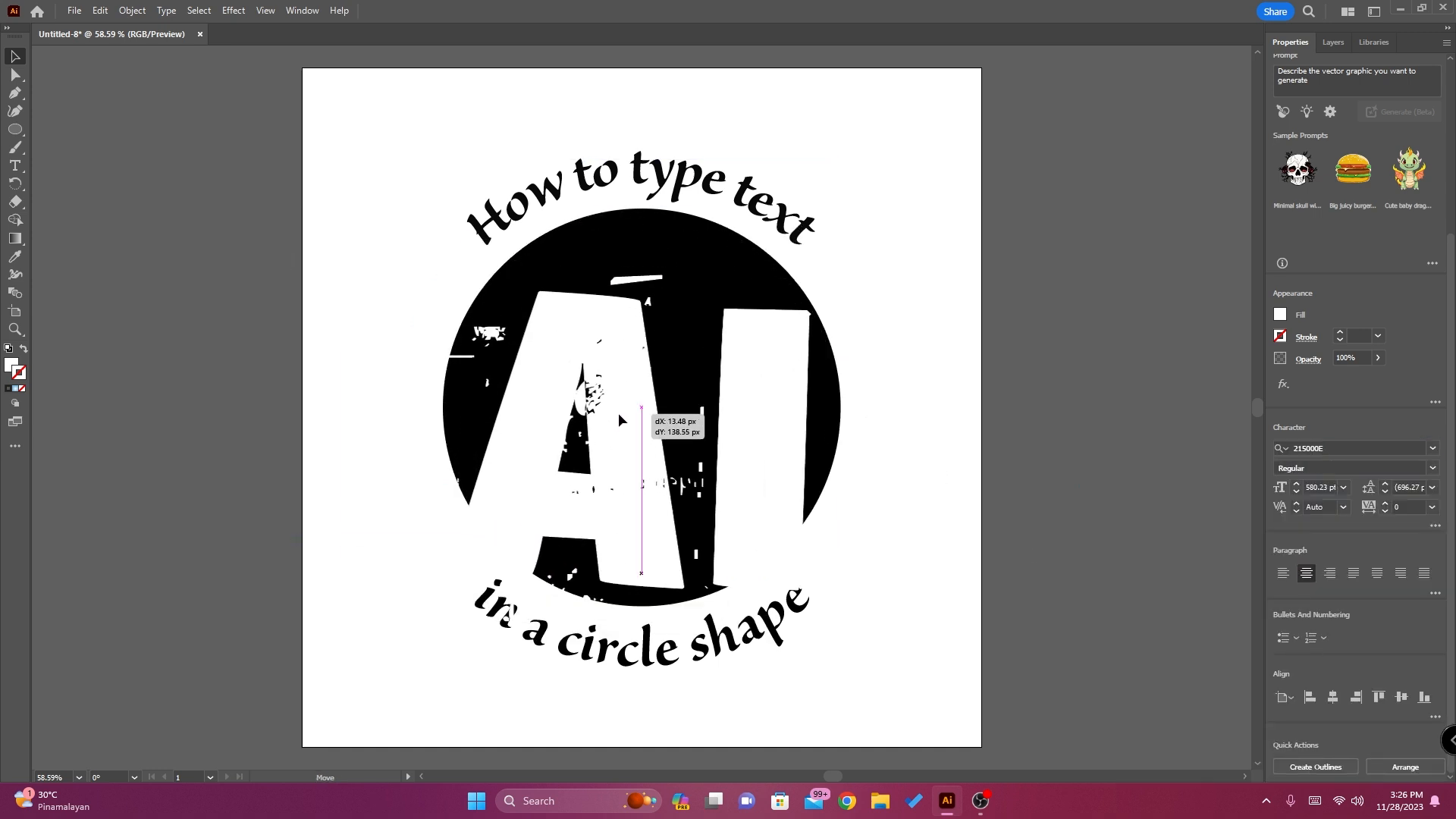
pyautogui.moveTo(842, 257); pyautogui.dragTo(751, 322)
pyautogui.moveTo(527, 414); pyautogui.dragTo(601, 328)
pyautogui.moveTo(818, 243); pyautogui.dragTo(795, 262)
pyautogui.moveTo(591, 331); pyautogui.dragTo(598, 326)
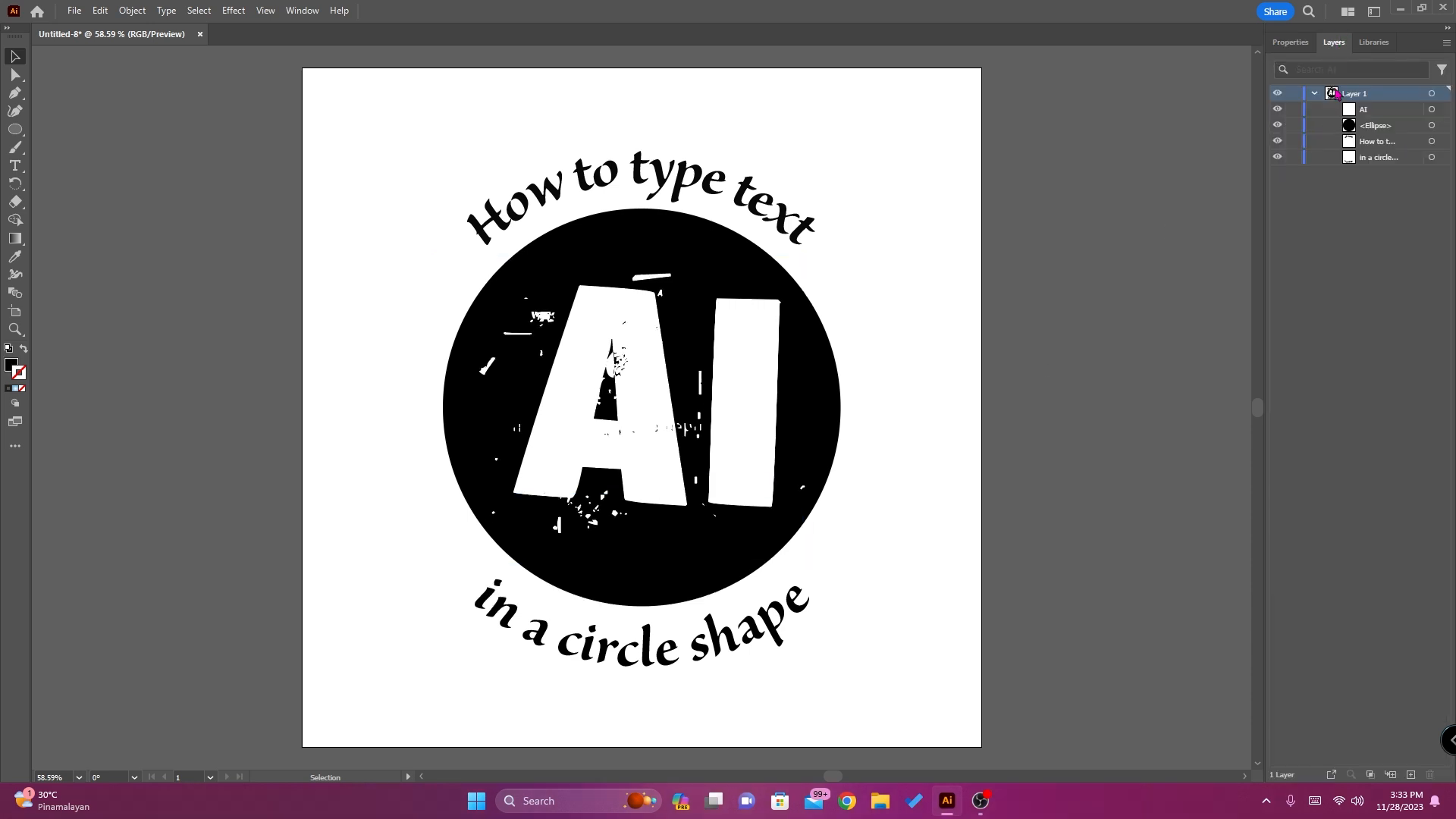
# Set the tracking of the curved "How to type text" line to 50
pyautogui.click(1431, 141)
pyautogui.click(1398, 146)
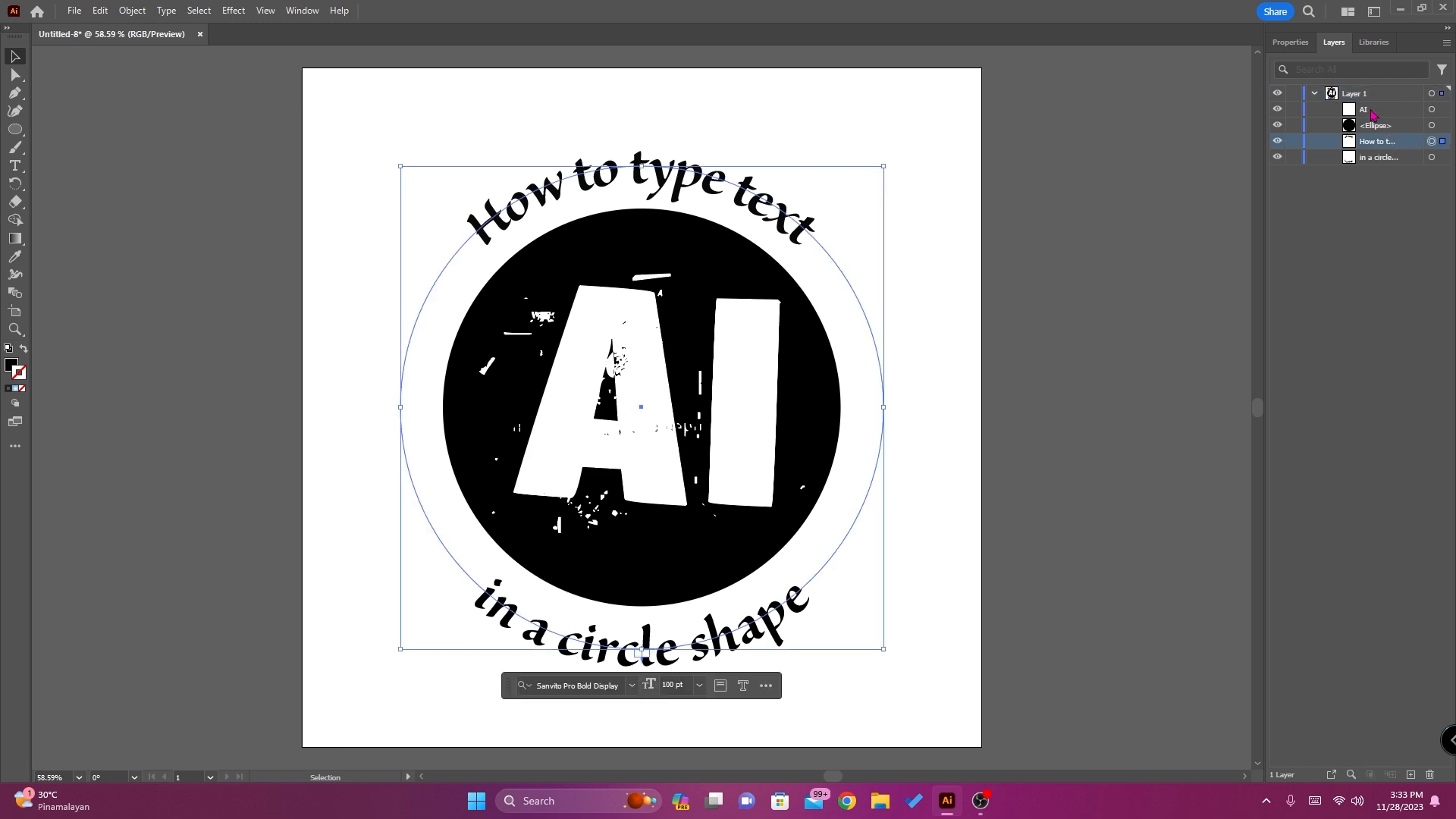
pyautogui.click(1290, 42)
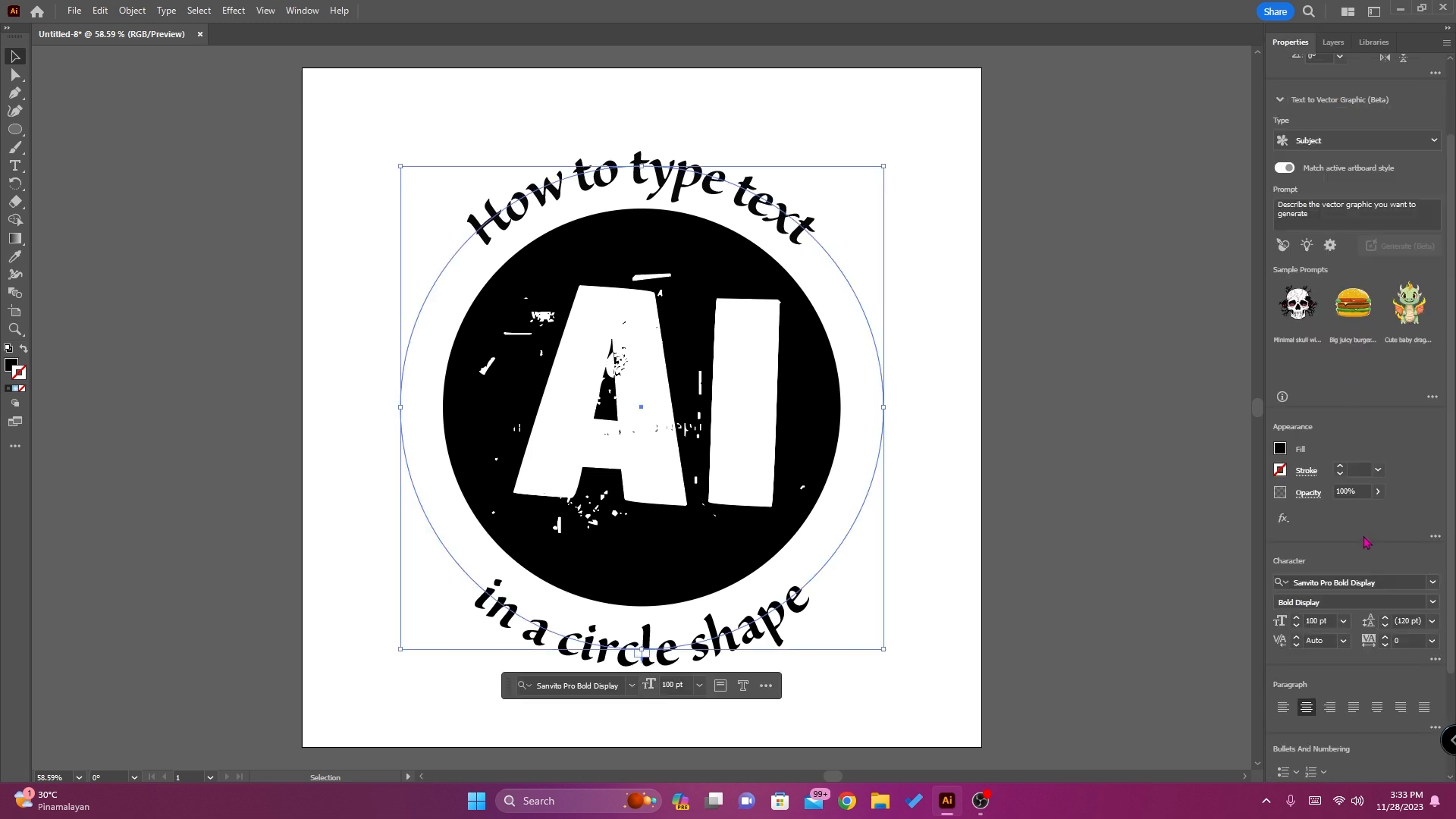
pyautogui.scroll(-3, 1368, 542)
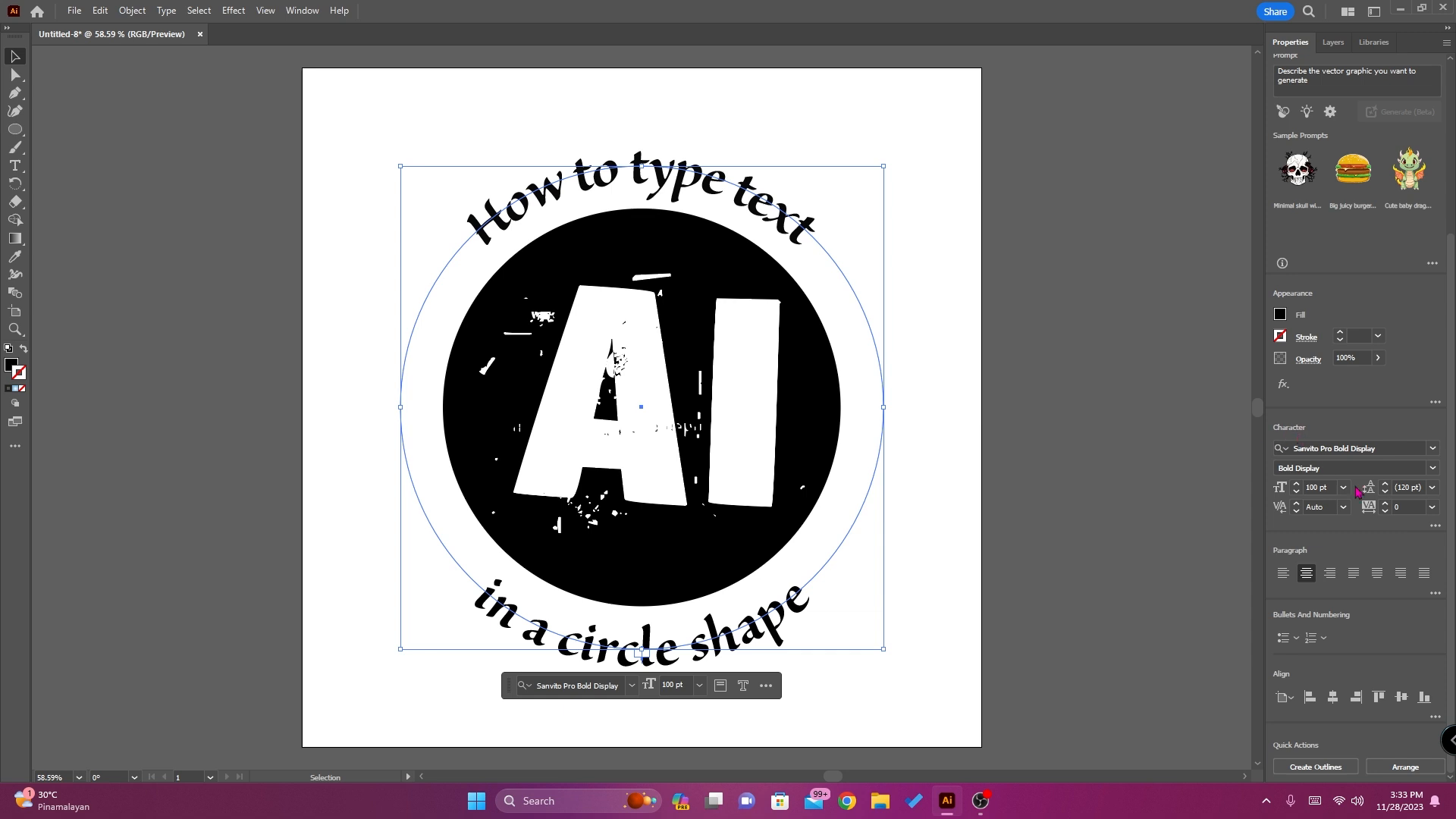
pyautogui.click(1432, 507)
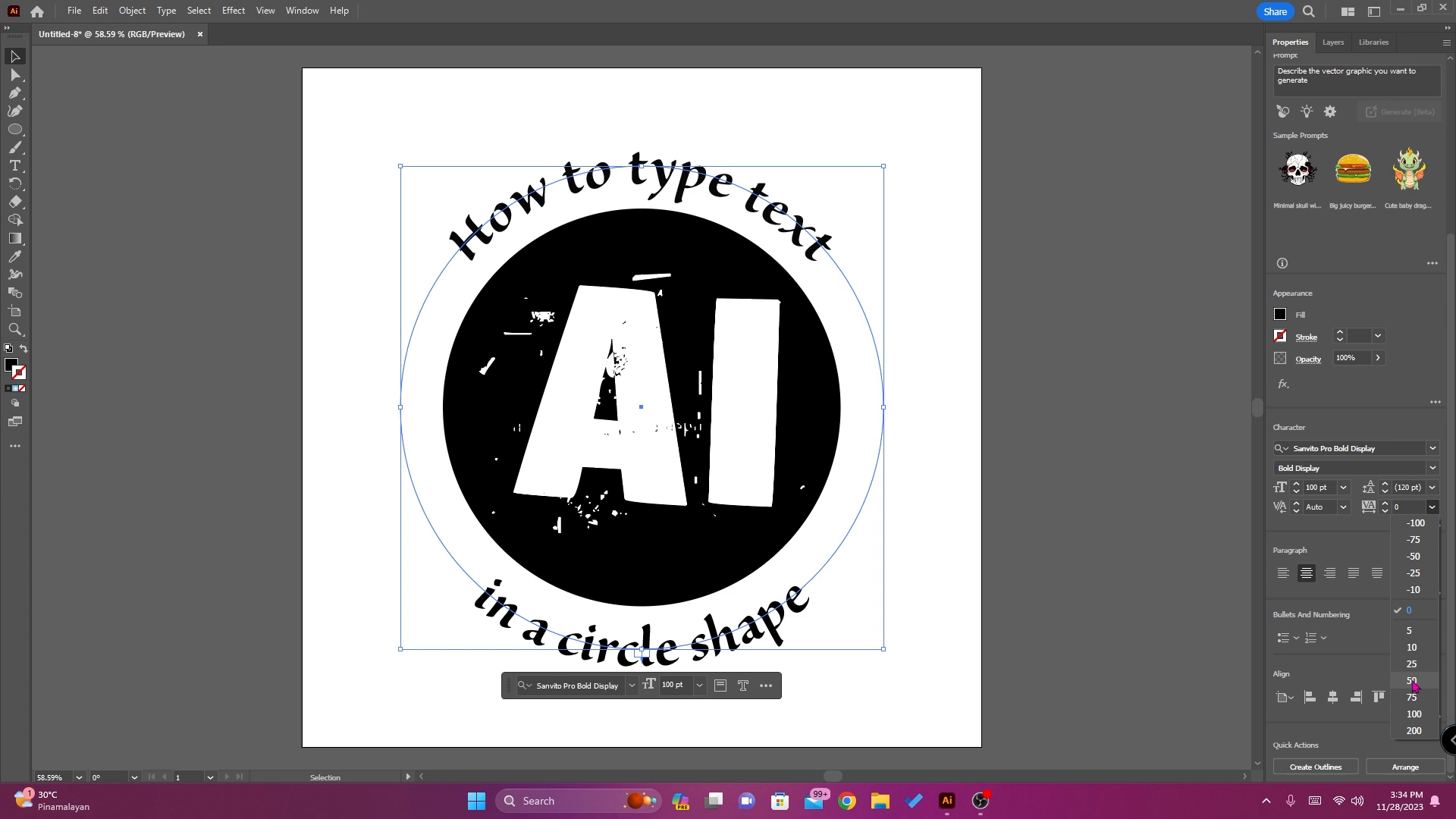
pyautogui.click(1412, 681)
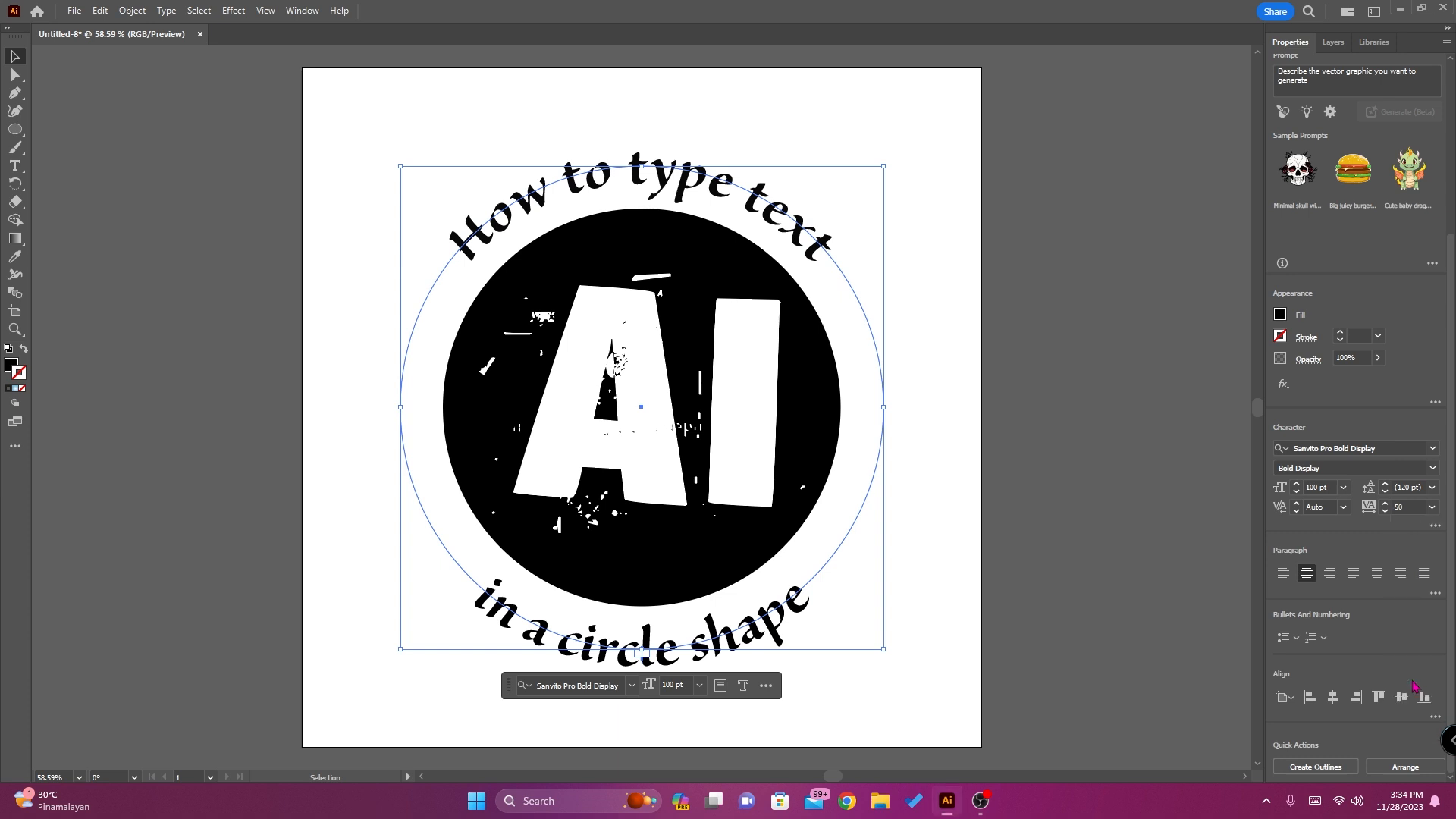
# Set the tracking of the curved "in a circle shape" line to 50 and deselect it
pyautogui.click(1332, 43)
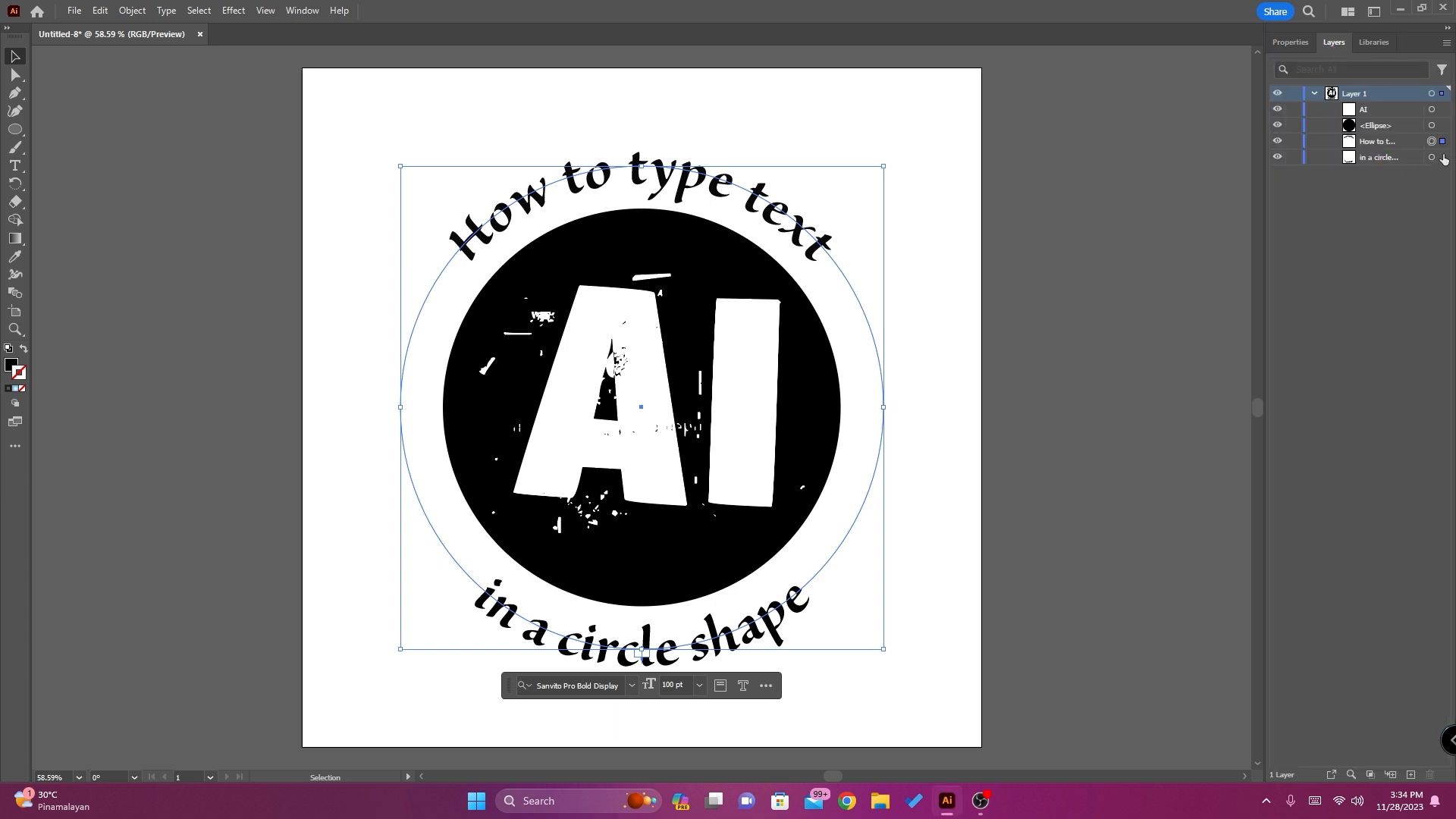
pyautogui.click(1290, 43)
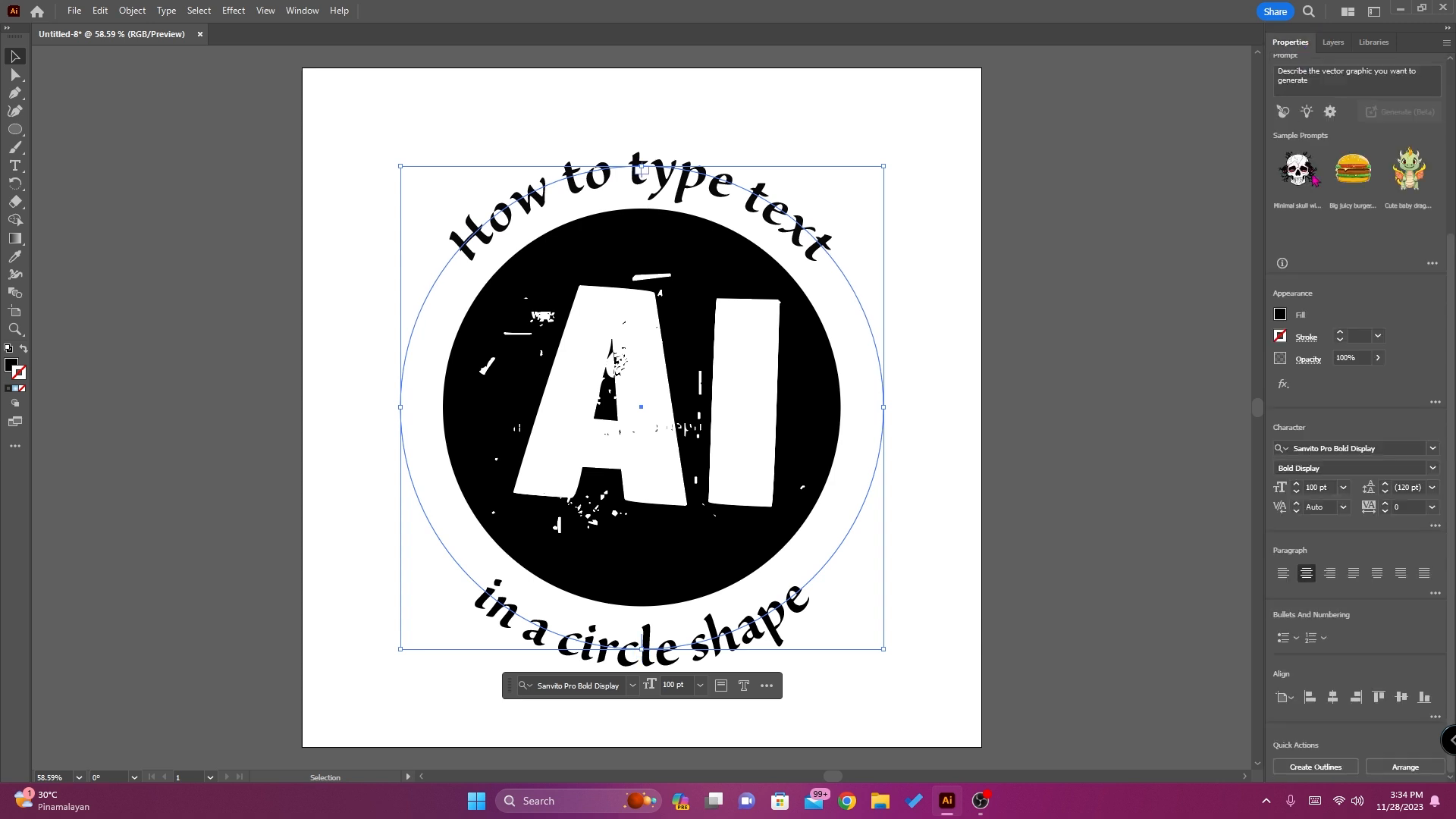
pyautogui.click(1432, 507)
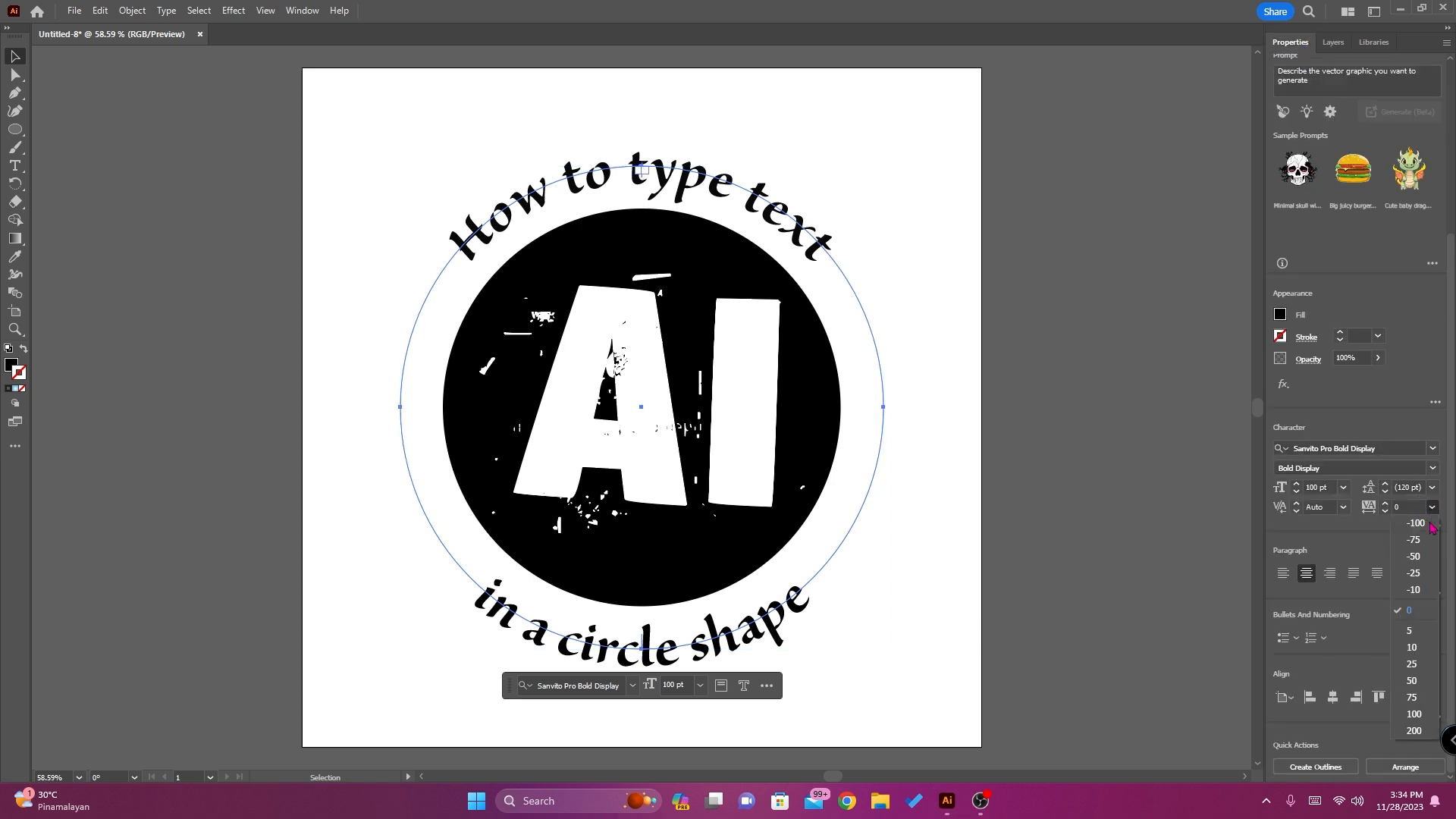
pyautogui.click(1412, 681)
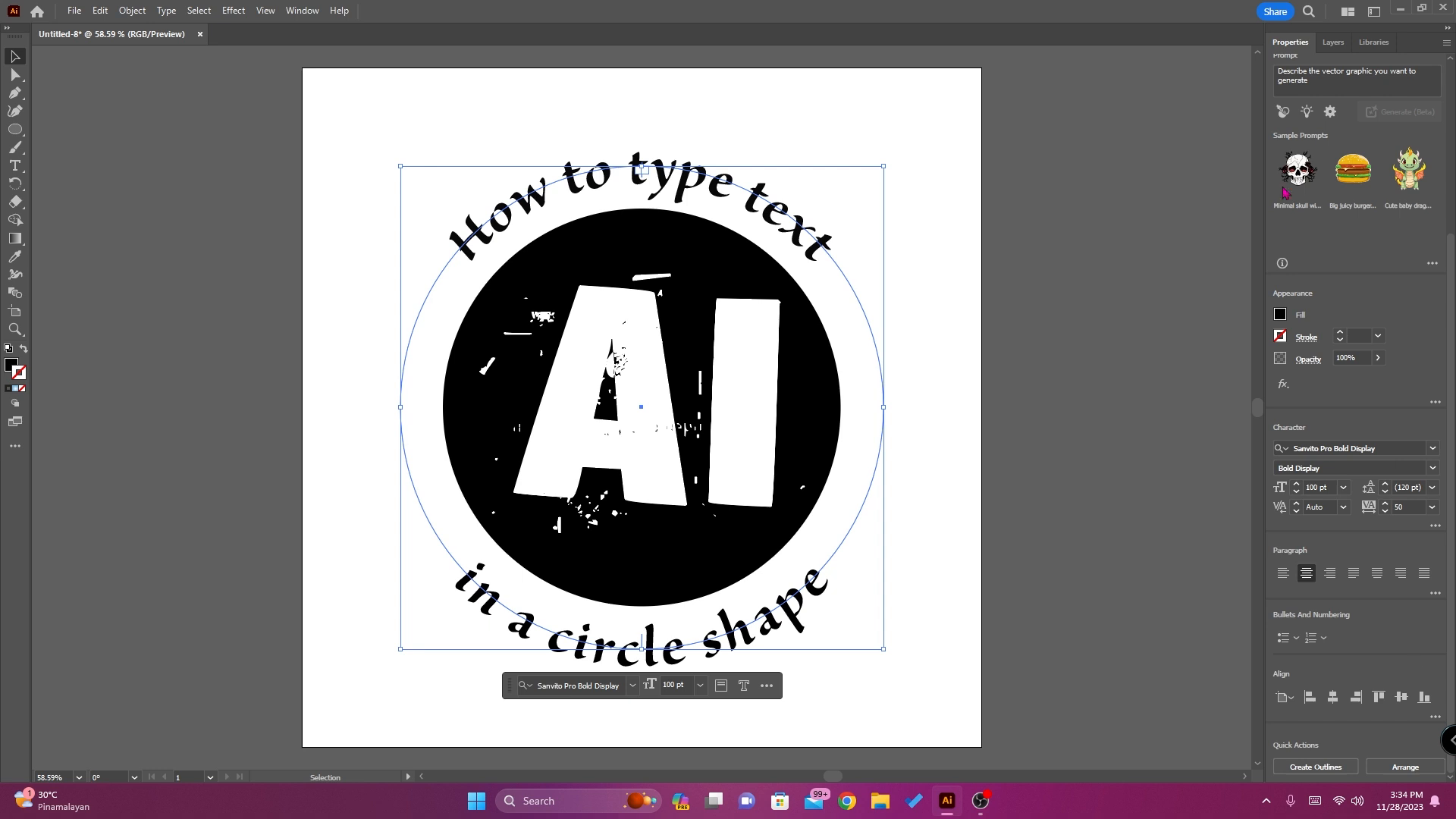
pyautogui.click(1332, 42)
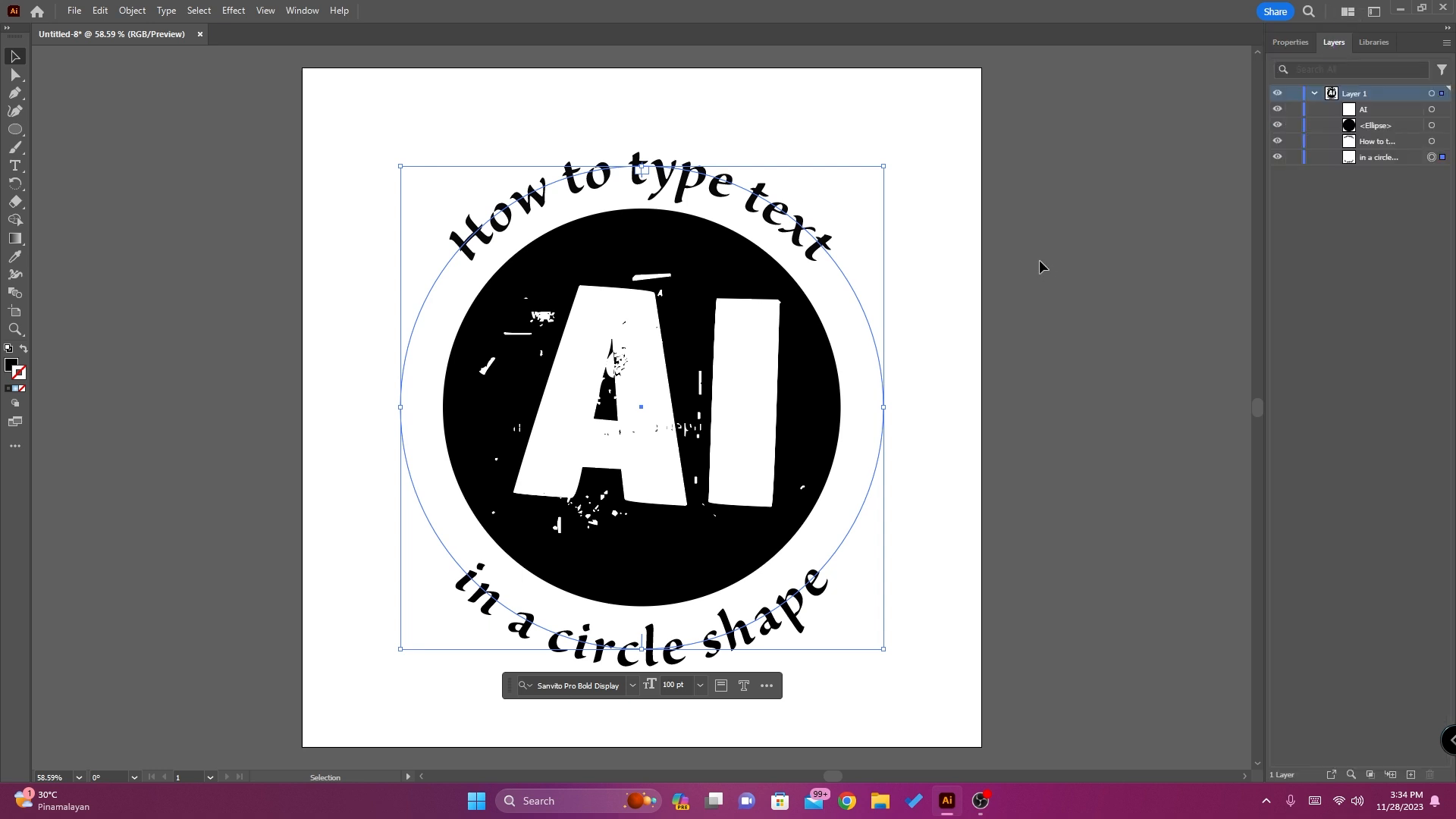
pyautogui.click(1079, 330)
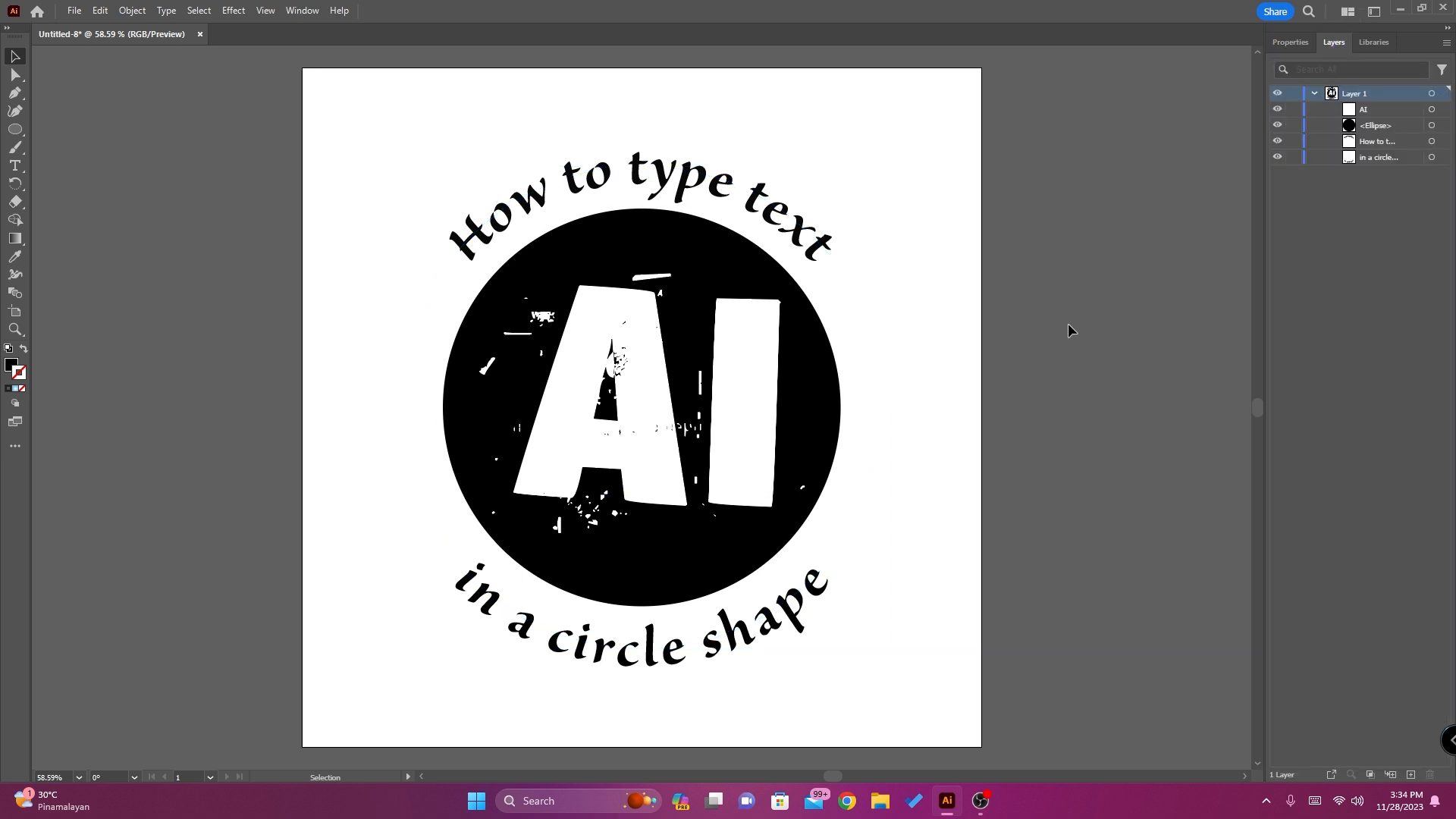